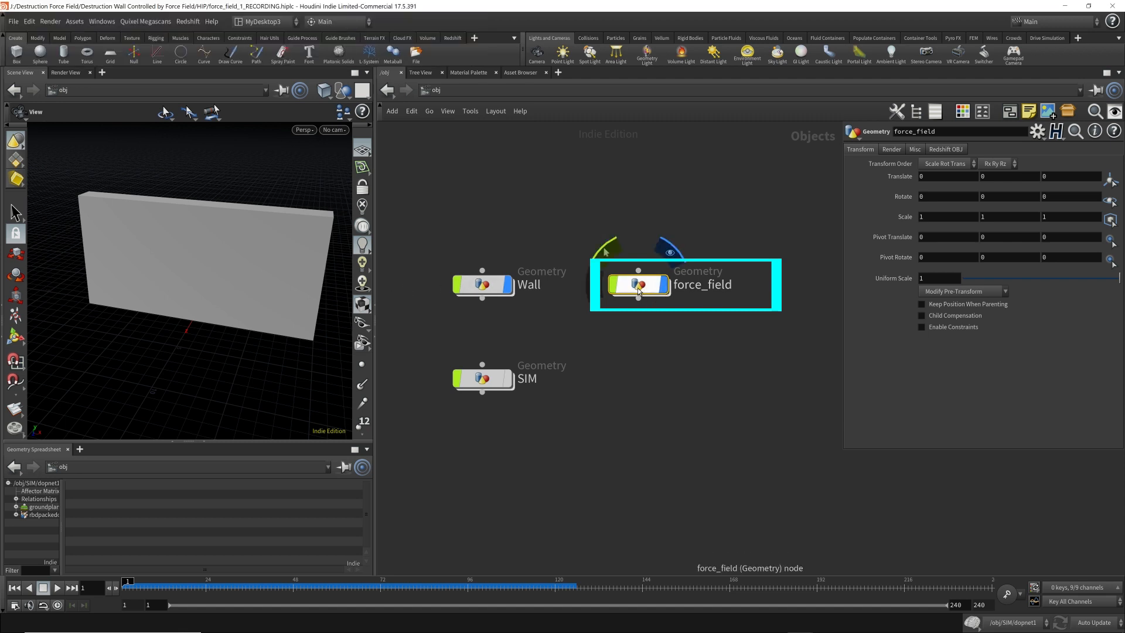
# Add a Sphere node inside the force_field geometry and set its primitive type to Polygon.
pyautogui.doubleClick(638, 287)
pyautogui.press('Tab')
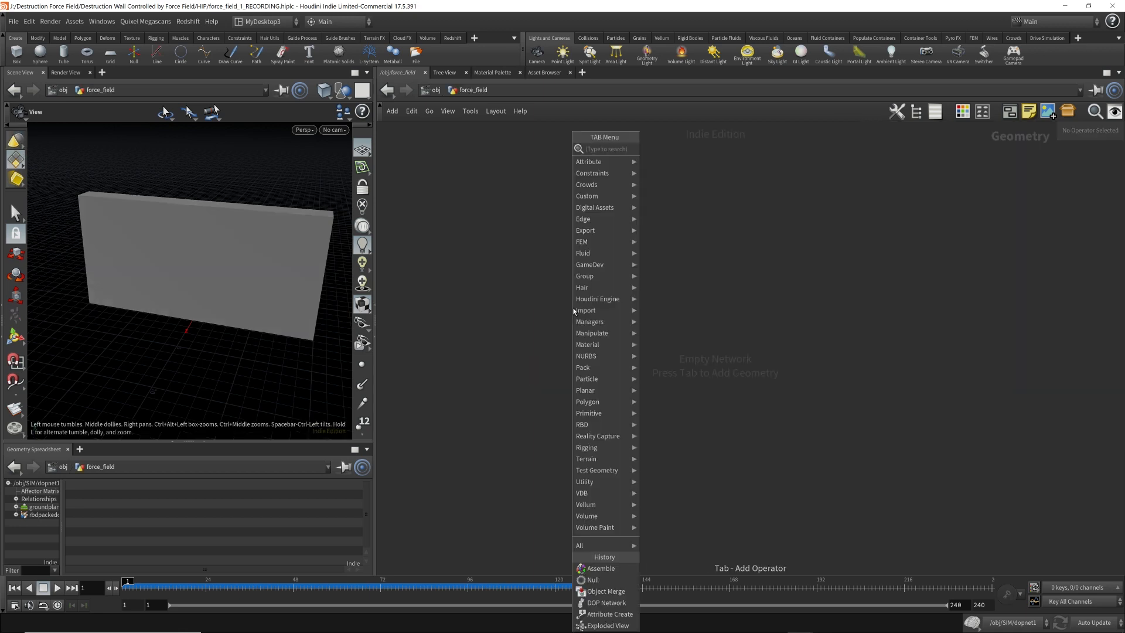
pyautogui.write('sph')
pyautogui.press('Return')
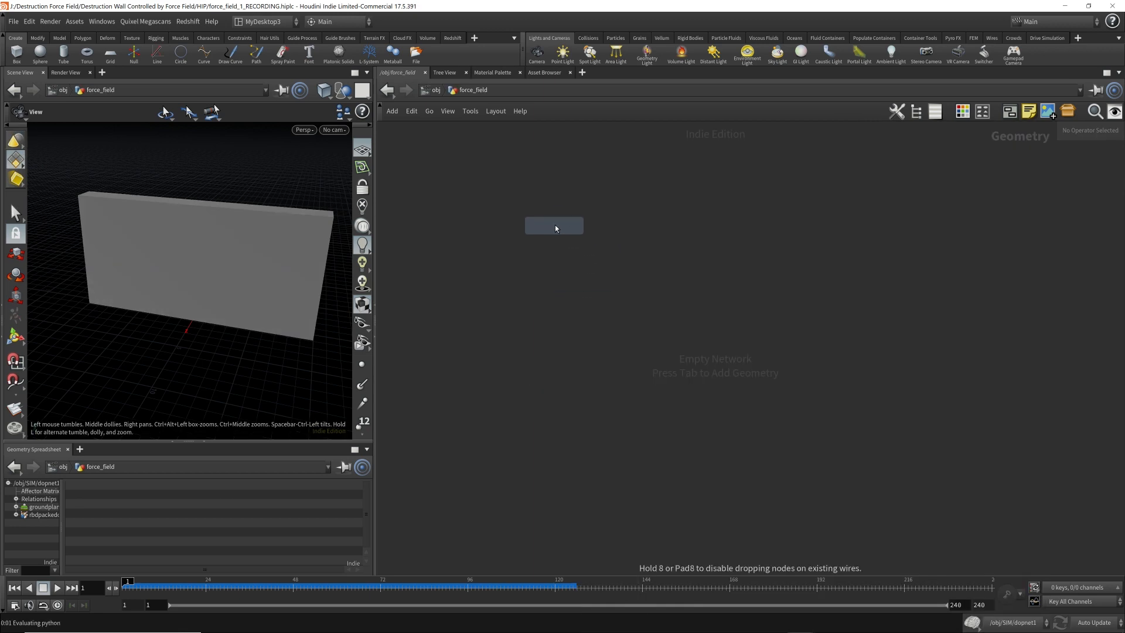
pyautogui.click(555, 199)
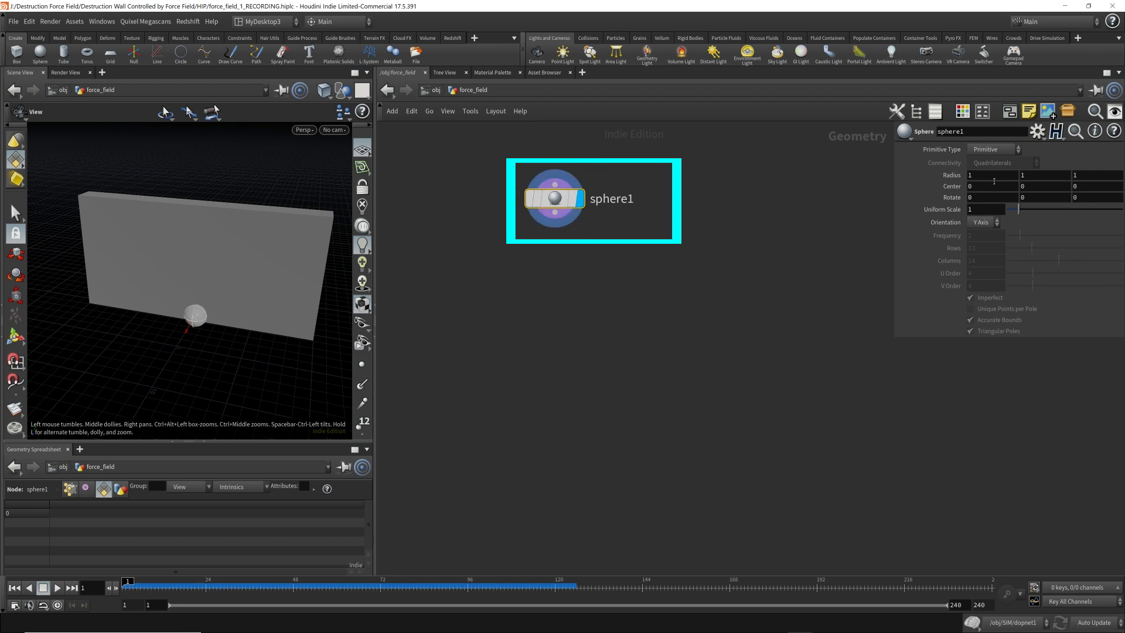
pyautogui.click(993, 150)
pyautogui.click(988, 171)
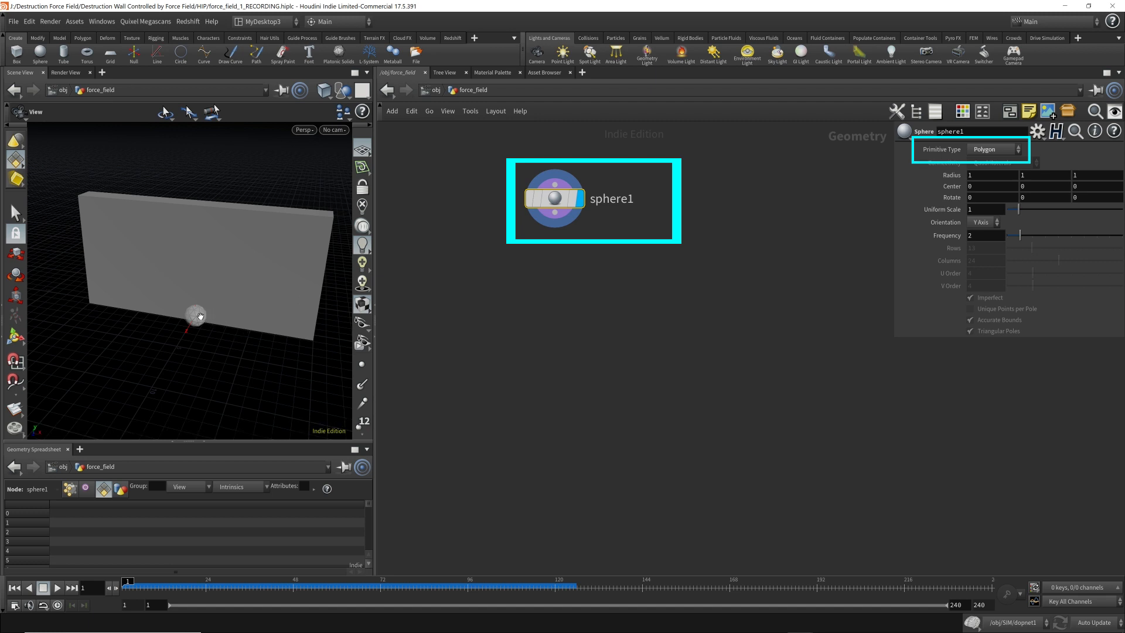
# Enlarge the viewport and select the whole sphere as 3D connected geometry, Island 0.
pyautogui.moveTo(562, 229)
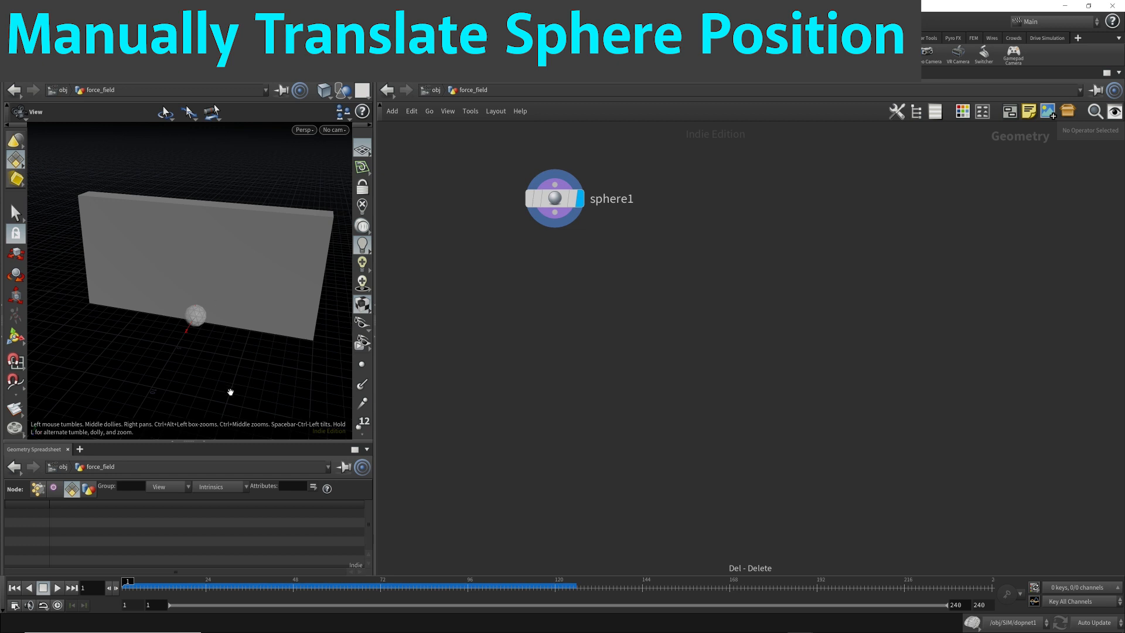
pyautogui.hotkey('ctrl', 'b')
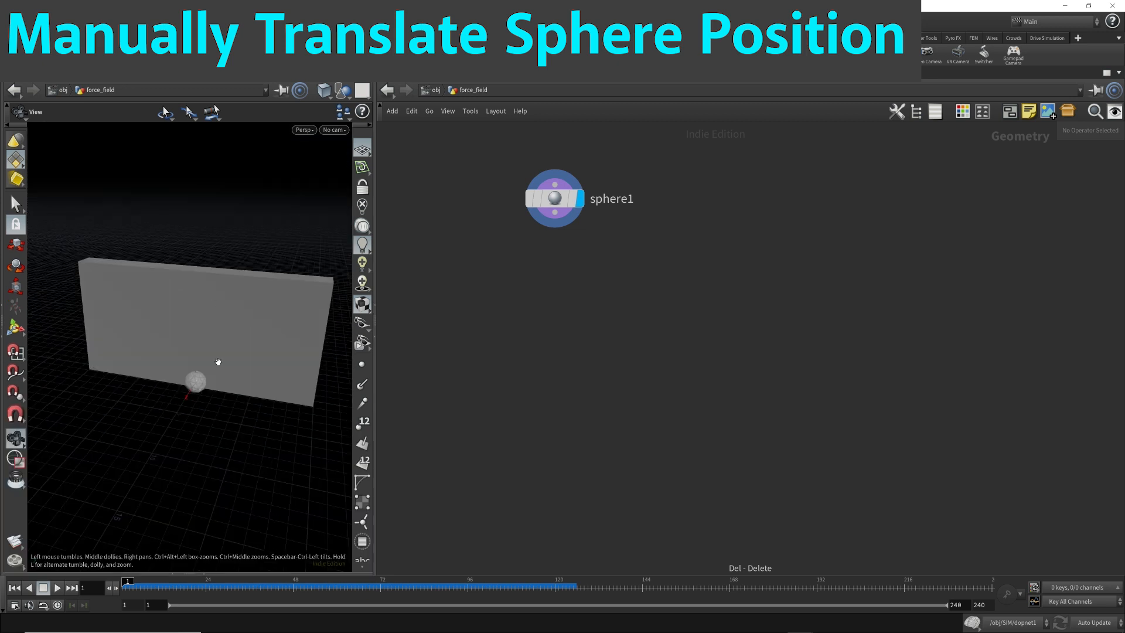
pyautogui.click(17, 205)
pyautogui.moveTo(374, 173); pyautogui.dragTo(505, 173)
pyautogui.click(319, 116)
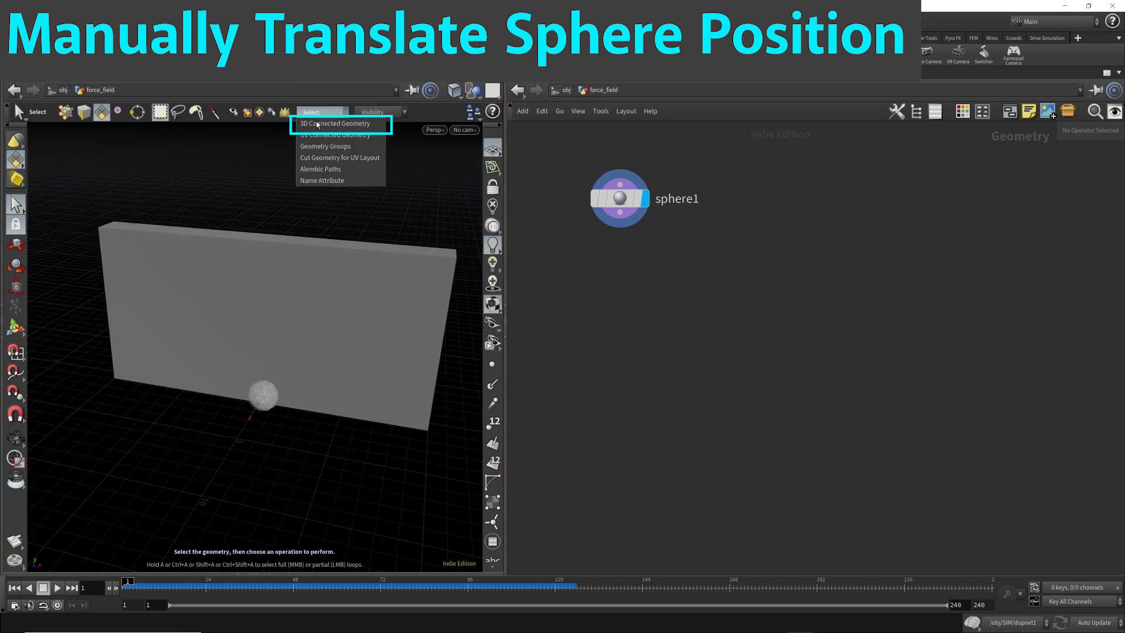
pyautogui.click(315, 127)
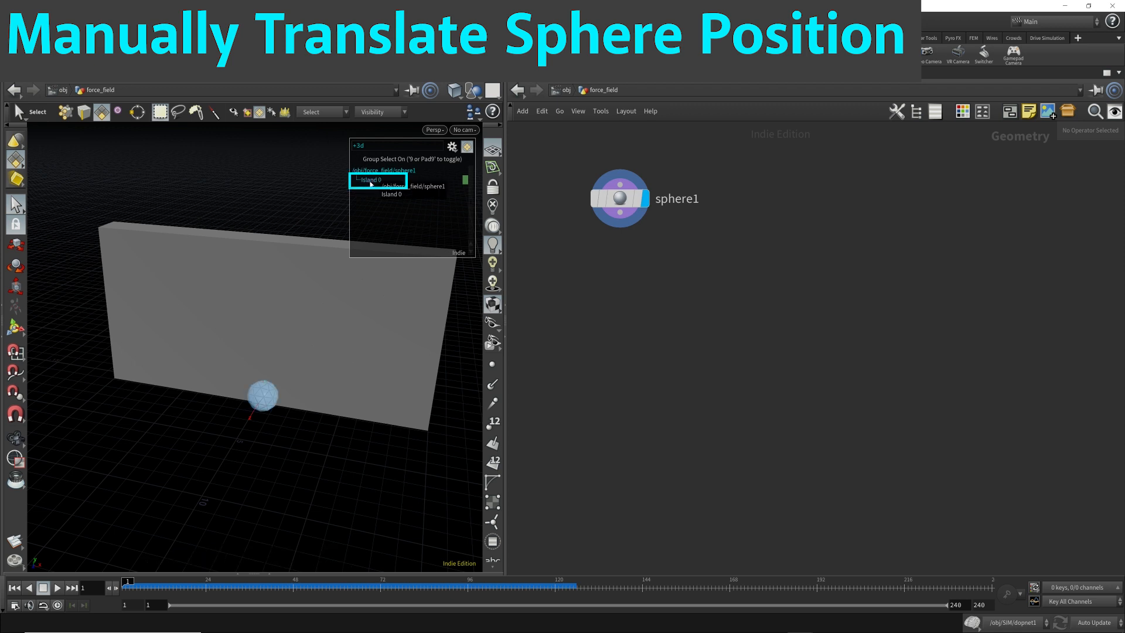
pyautogui.click(370, 183)
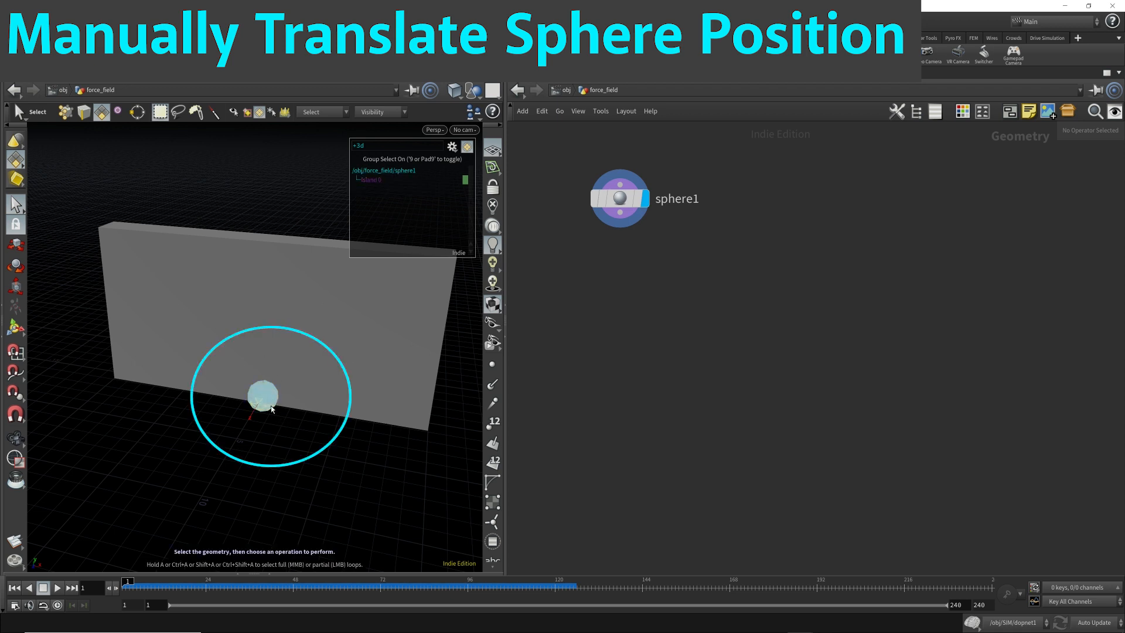
# Move the selected sphere up about 5 units along Y to the middle of the wall.
pyautogui.click(17, 246)
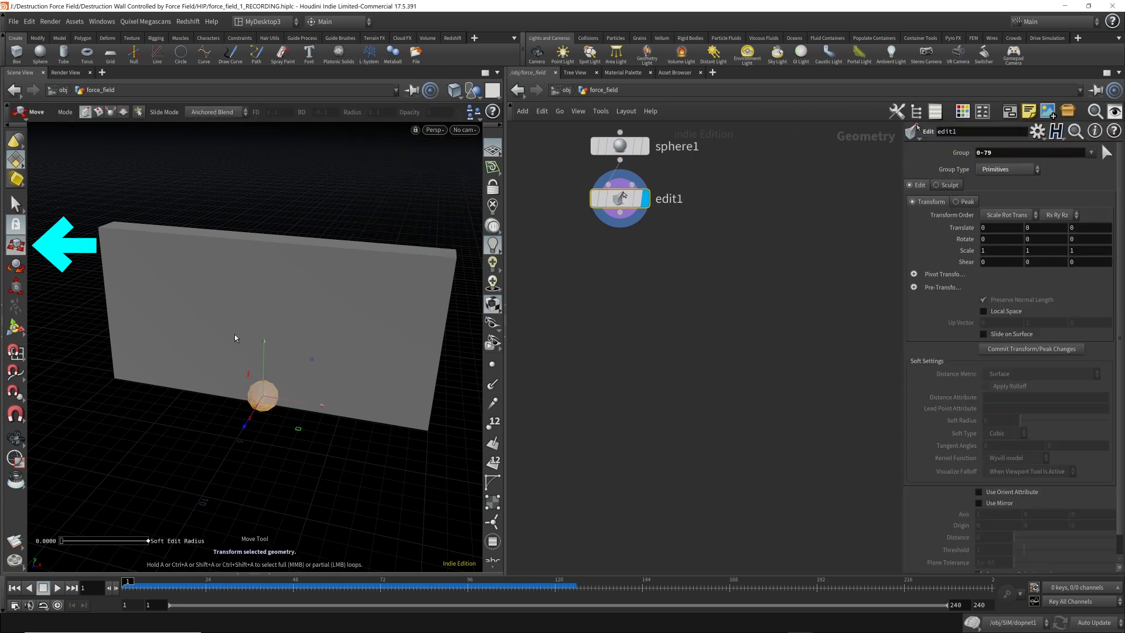
pyautogui.moveTo(265, 347); pyautogui.dragTo(266, 271)
pyautogui.press('Escape')
# Scale the sphere uniformly to about 2.7 so it protrudes from the wall.
pyautogui.moveTo(304, 352); pyautogui.dragTo(222, 328)
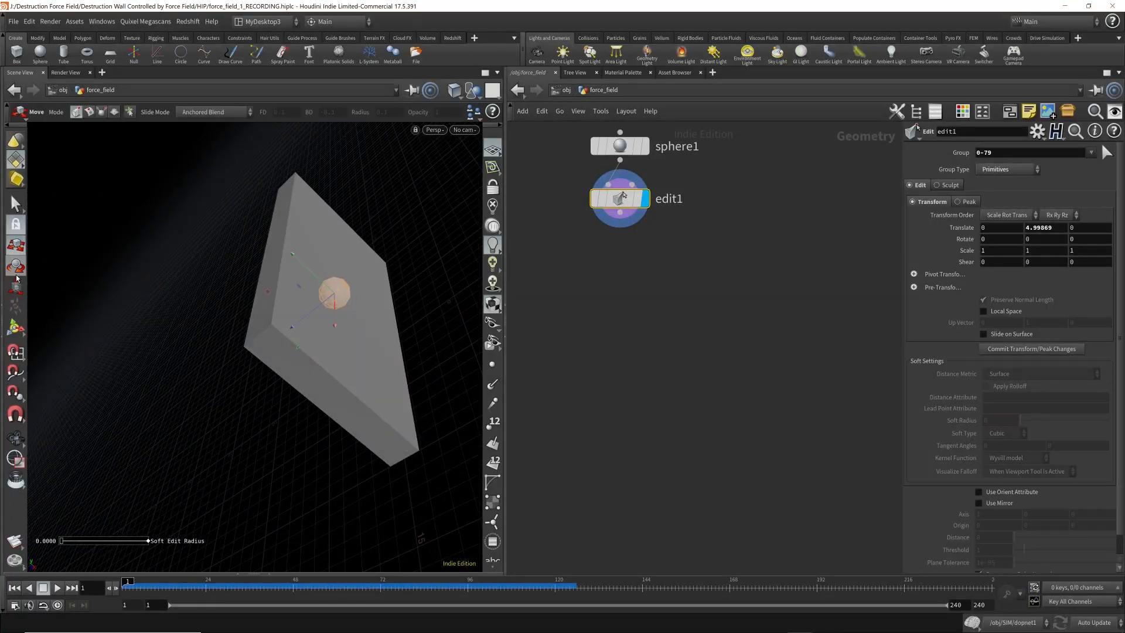
pyautogui.click(16, 286)
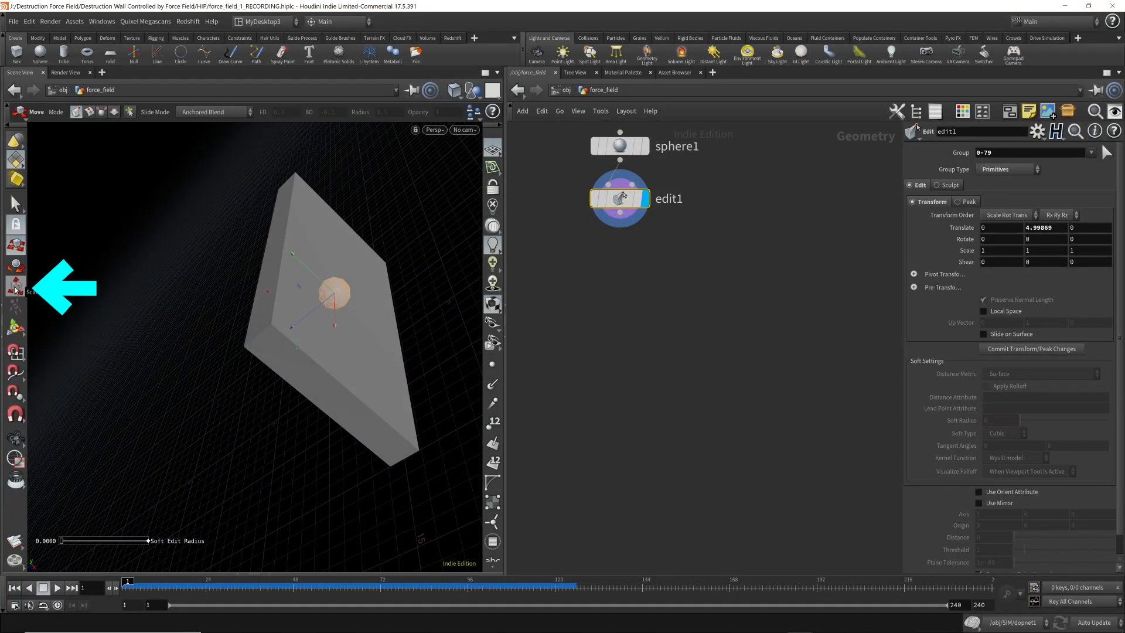
pyautogui.click(15, 289)
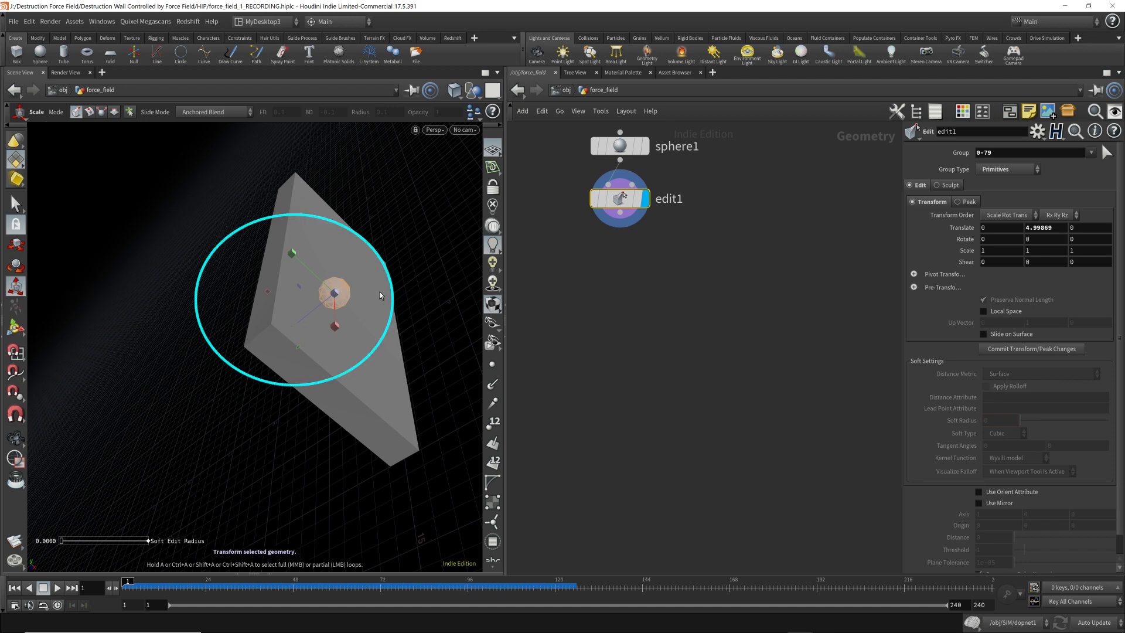
pyautogui.keyDown('alt'); pyautogui.moveTo(380, 295); pyautogui.dragTo(442, 254); pyautogui.keyUp('alt')
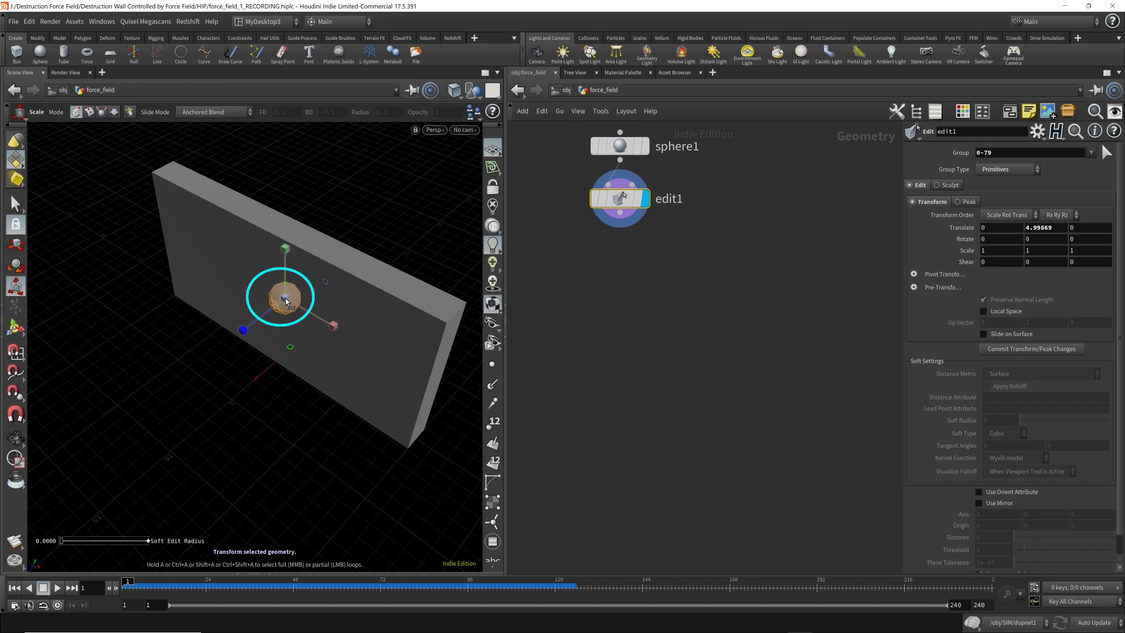
pyautogui.moveTo(285, 302); pyautogui.dragTo(310, 290)
pyautogui.moveTo(271, 328)
pyautogui.mouseDown()
pyautogui.moveTo(296, 350)
pyautogui.moveTo(283, 340)
pyautogui.mouseUp()
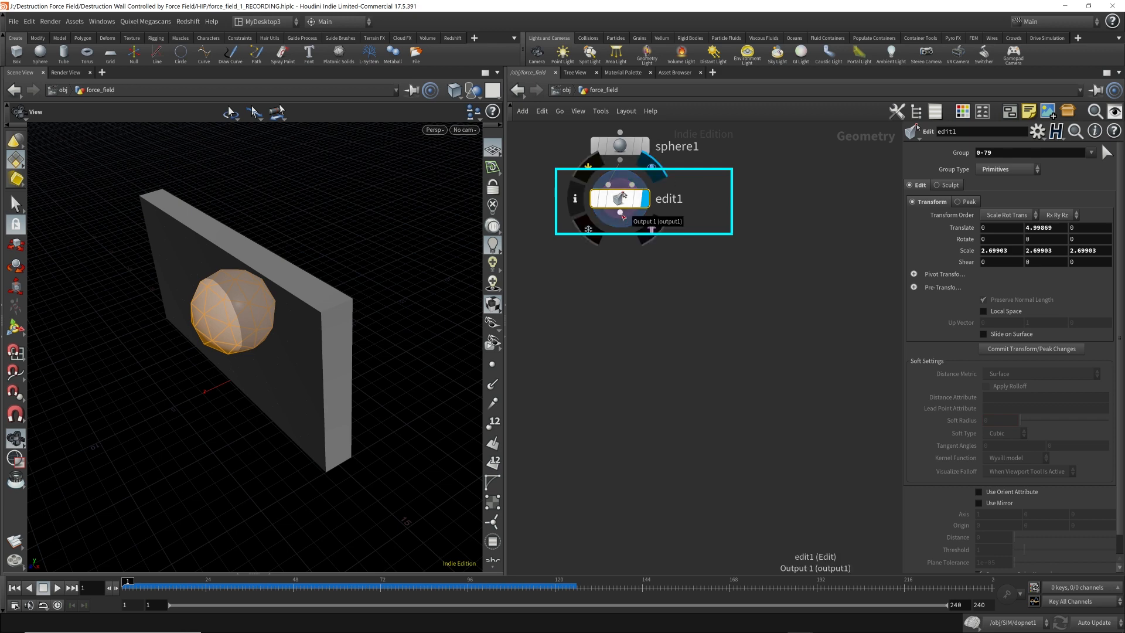
# Display the sphere's points in the viewport and list its point attributes in the reopened Geometry Spreadsheet.
pyautogui.click(492, 364)
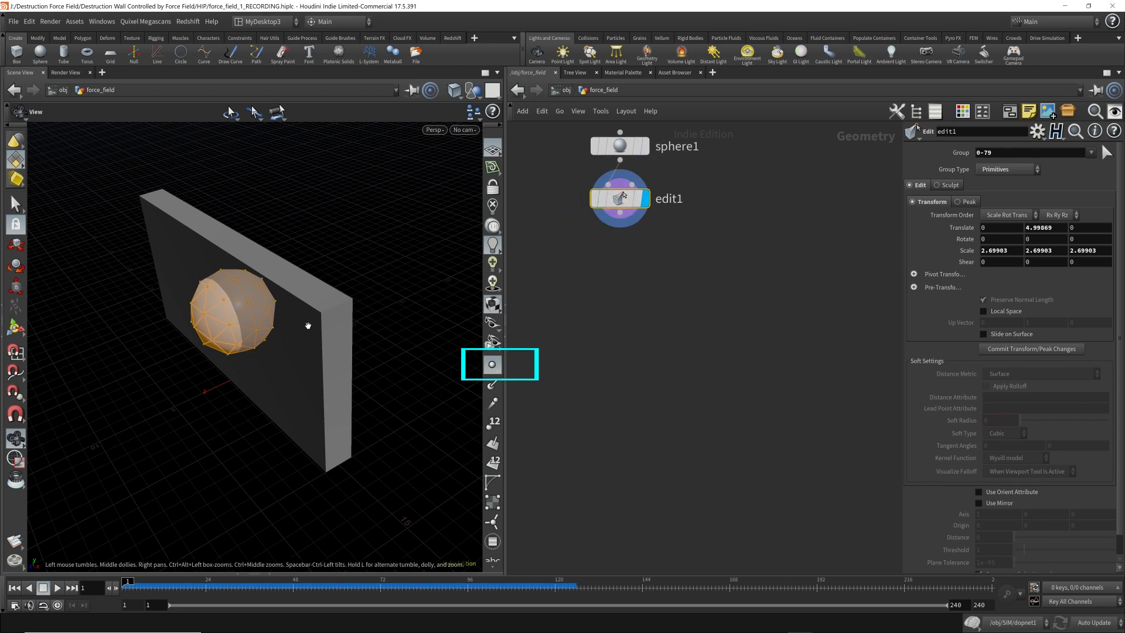
pyautogui.moveTo(308, 325); pyautogui.dragTo(422, 300)
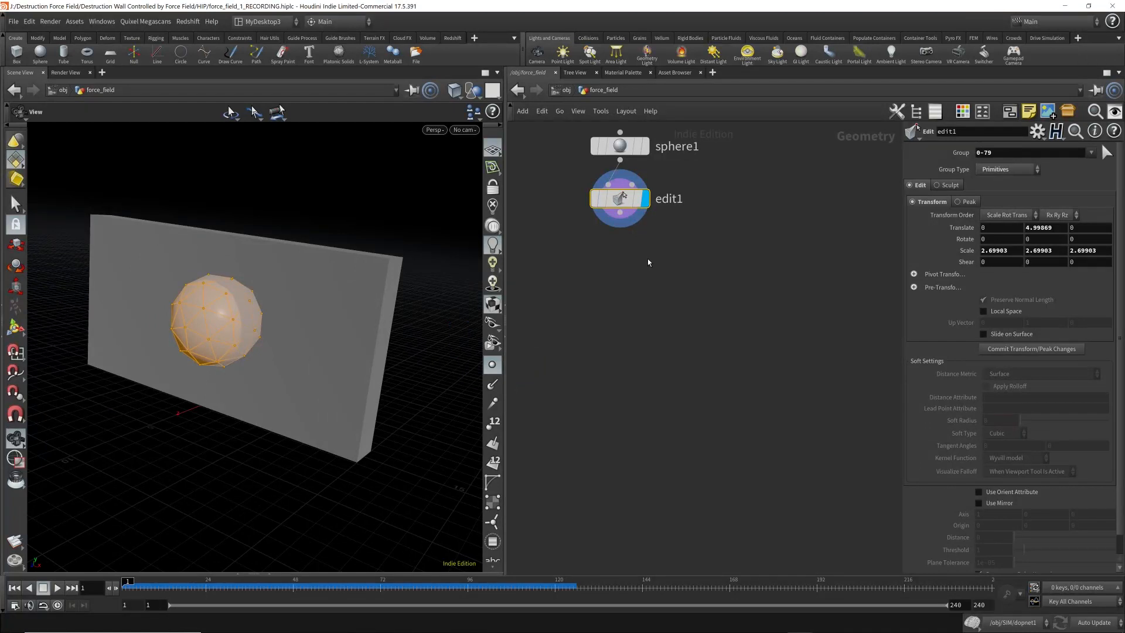
pyautogui.click(272, 576)
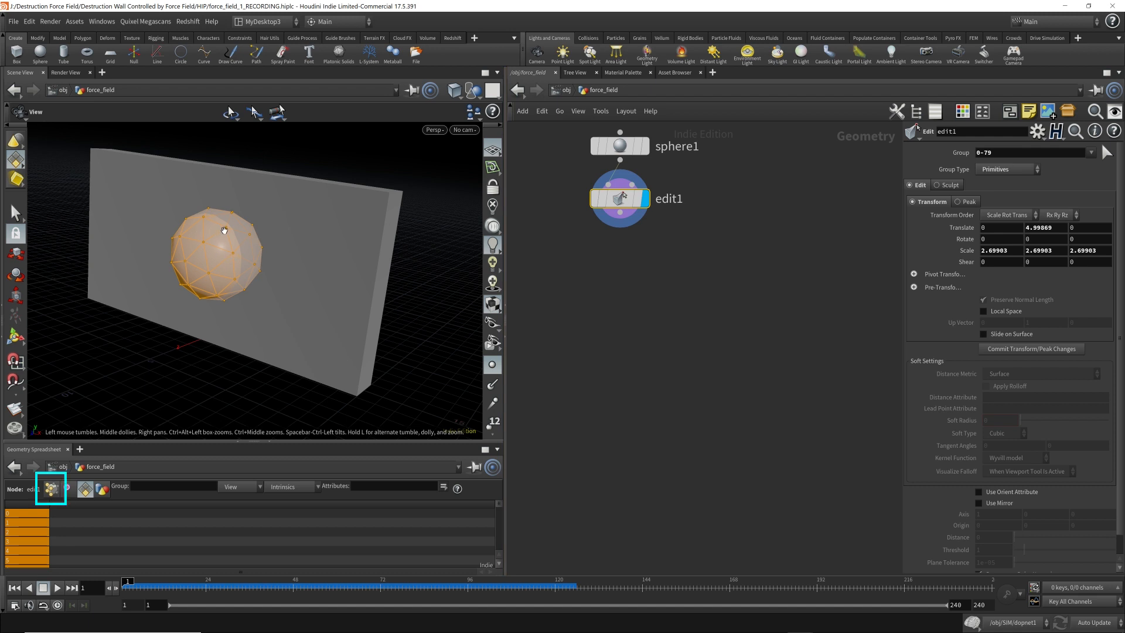
pyautogui.click(52, 491)
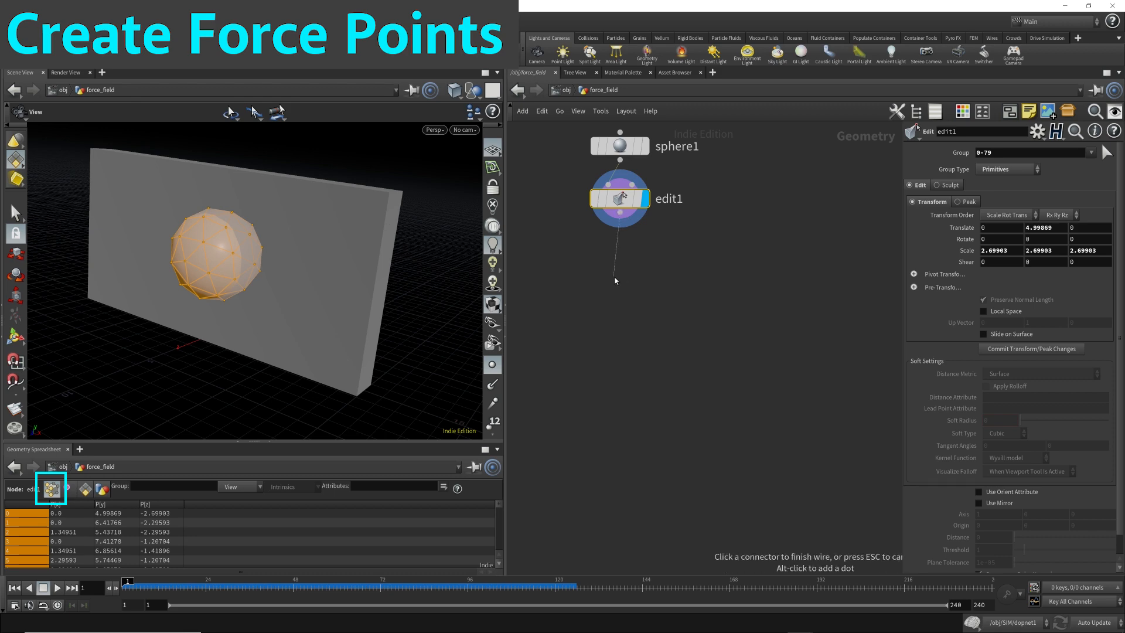
# Add an Attribute VOP node wired to the output of edit1 and make it the displayed node.
pyautogui.press('Tab')
pyautogui.write('attr')
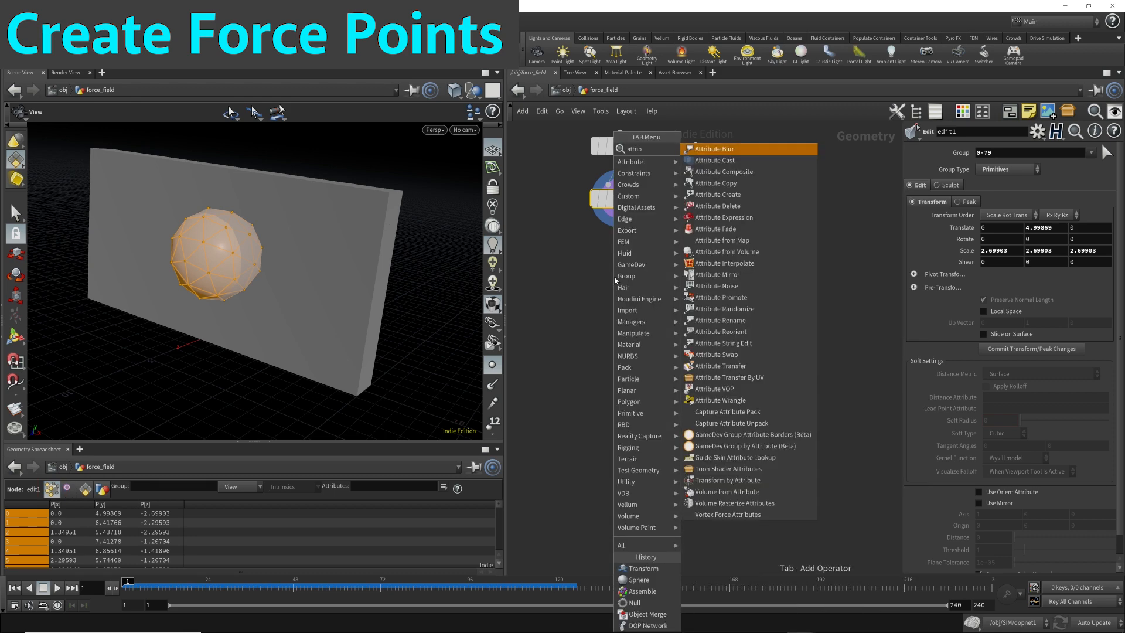
pyautogui.write('ibute vop')
pyautogui.press('Return')
pyautogui.click(615, 279)
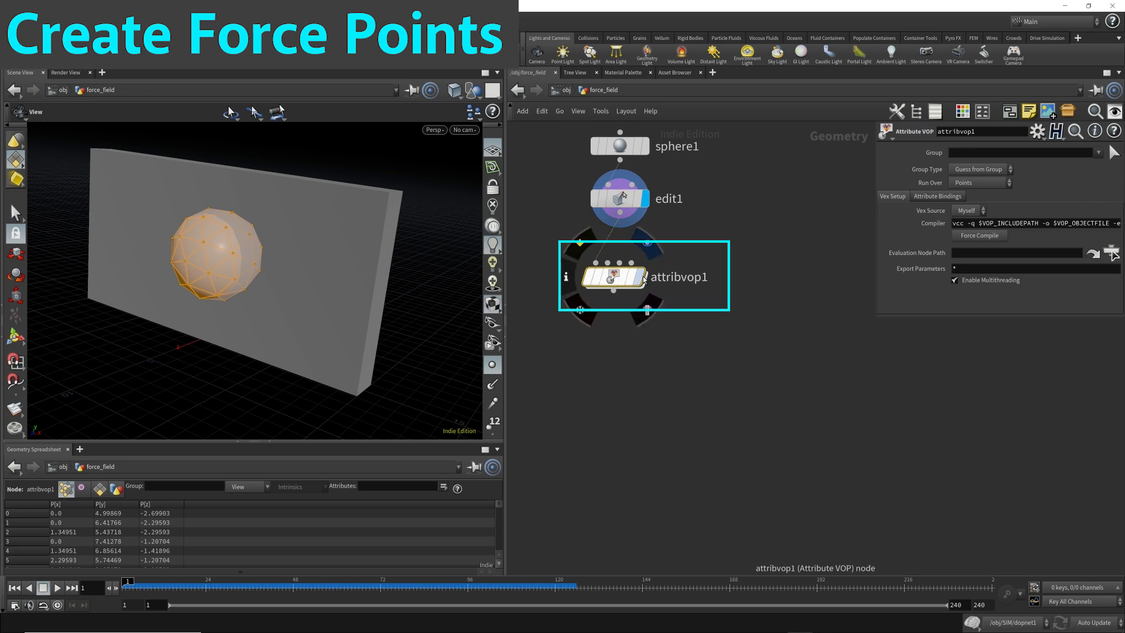
pyautogui.click(641, 282)
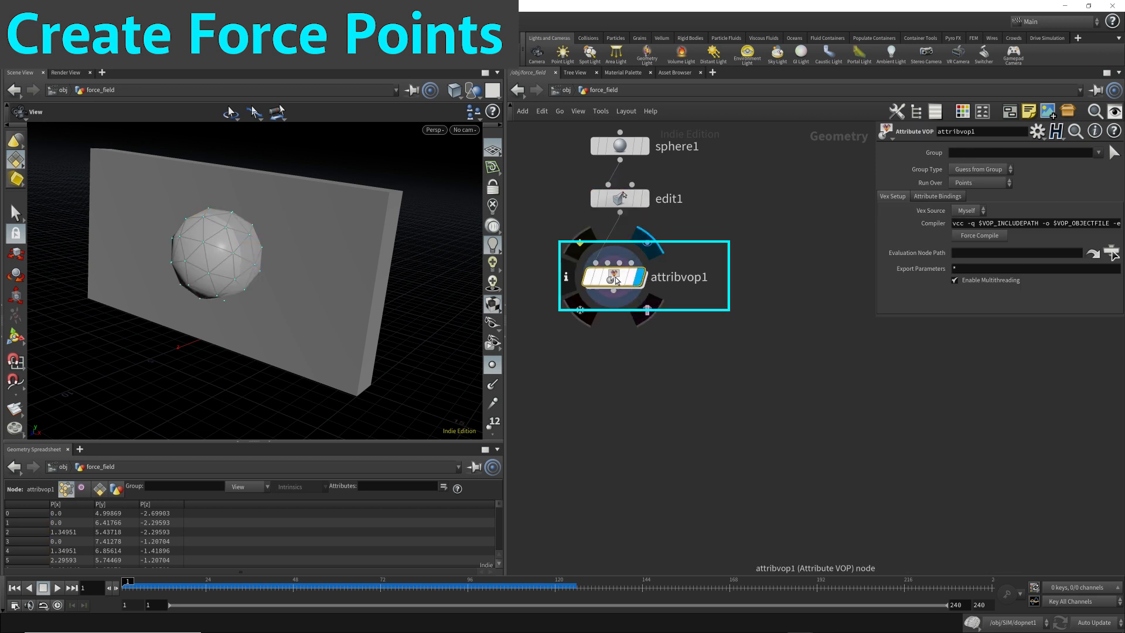
# Enter the Attribute VOP network and space the geometry output node far apart from the global input node.
pyautogui.doubleClick(616, 280)
pyautogui.moveTo(507, 227); pyautogui.dragTo(302, 230)
pyautogui.moveTo(609, 313); pyautogui.dragTo(366, 301)
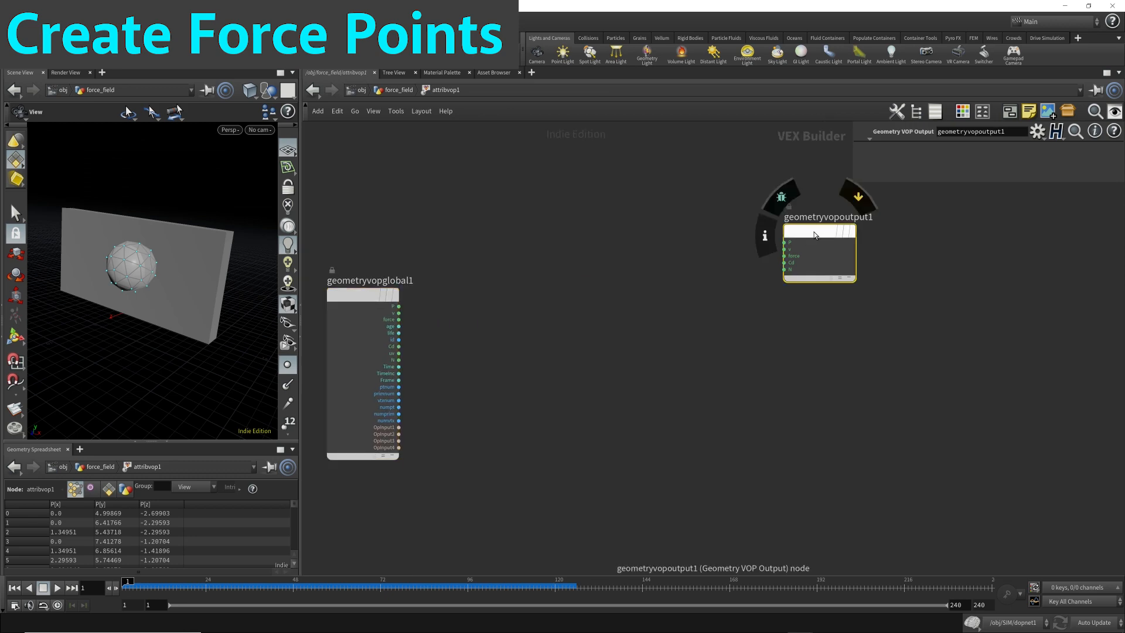
pyautogui.moveTo(816, 232); pyautogui.dragTo(1060, 296)
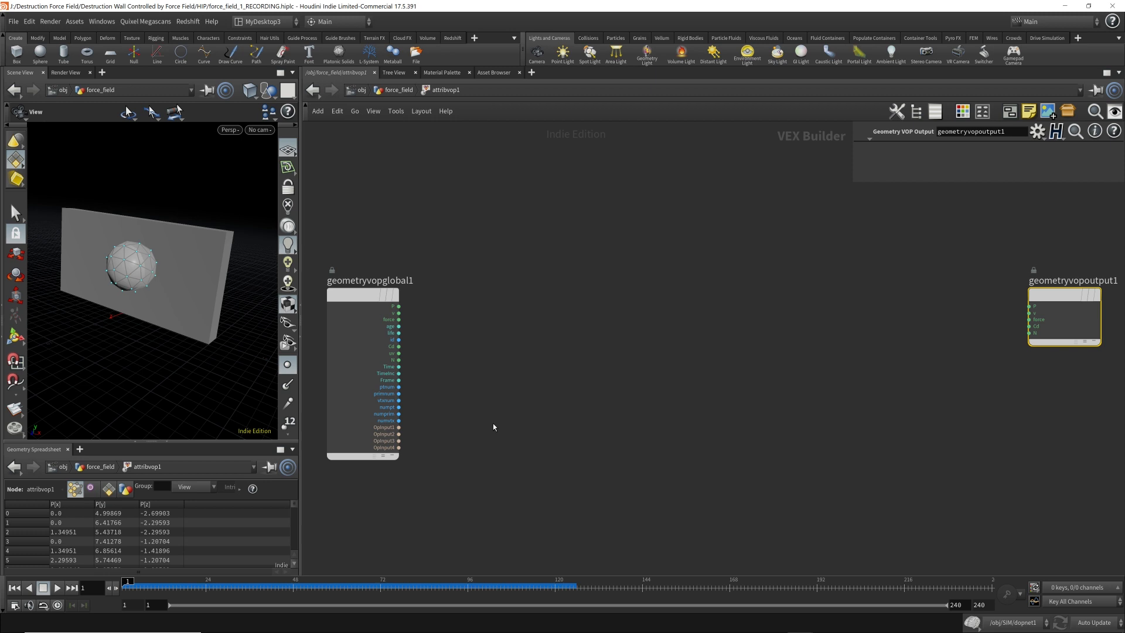
# Add a Bounding Box node beside geometryvopglobal1 in the VOP network.
pyautogui.press('Tab')
pyautogui.write('bound')
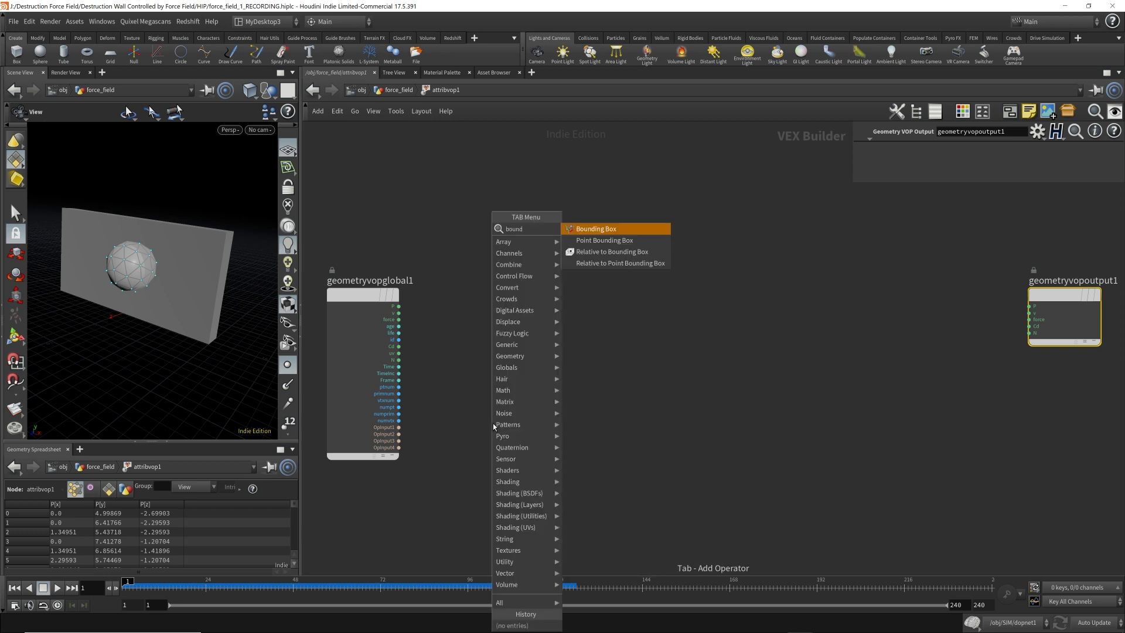
pyautogui.press('Return')
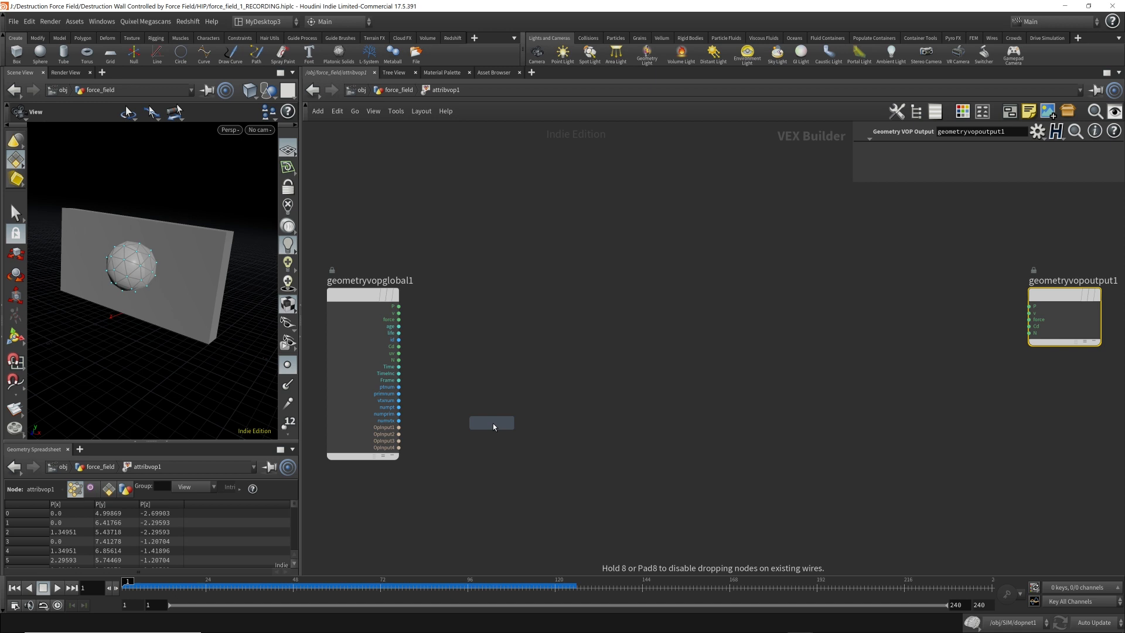
pyautogui.click(493, 399)
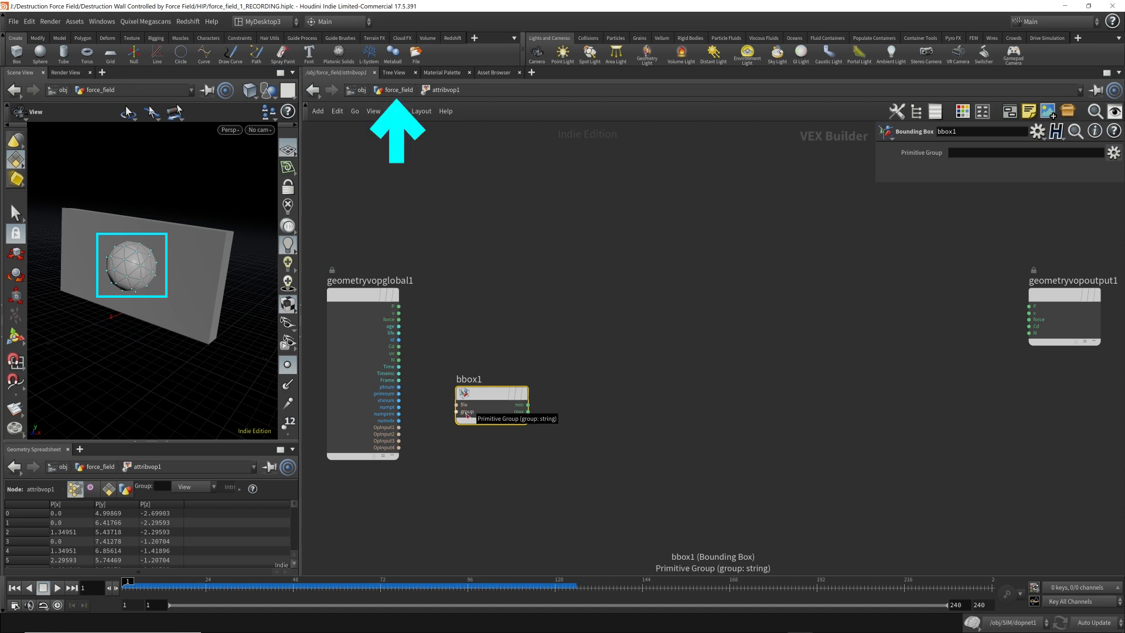
# Compare the Attribute VOP node's four inputs with OpInput1 to OpInput4 inside its network, and check what feeds the first input.
pyautogui.click(398, 90)
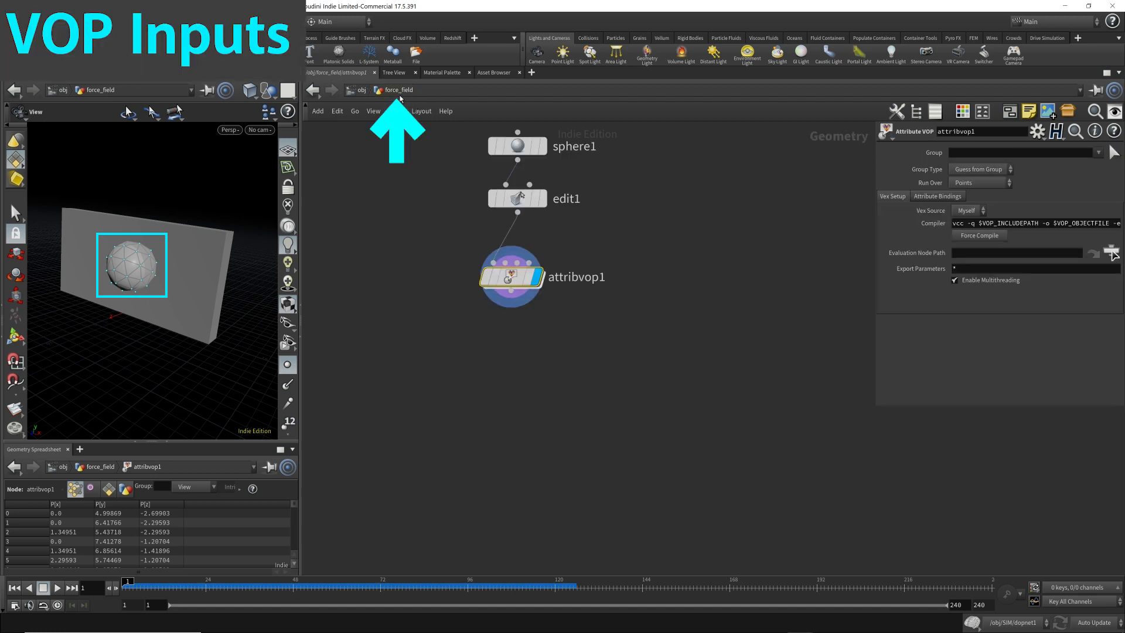
pyautogui.moveTo(509, 280)
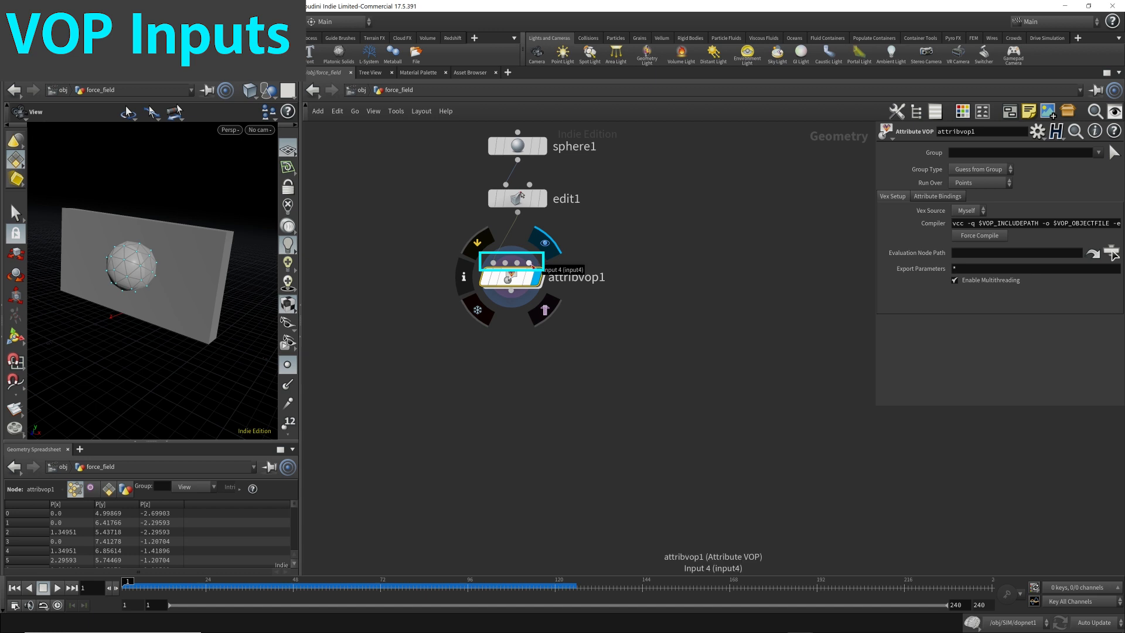
pyautogui.doubleClick(518, 287)
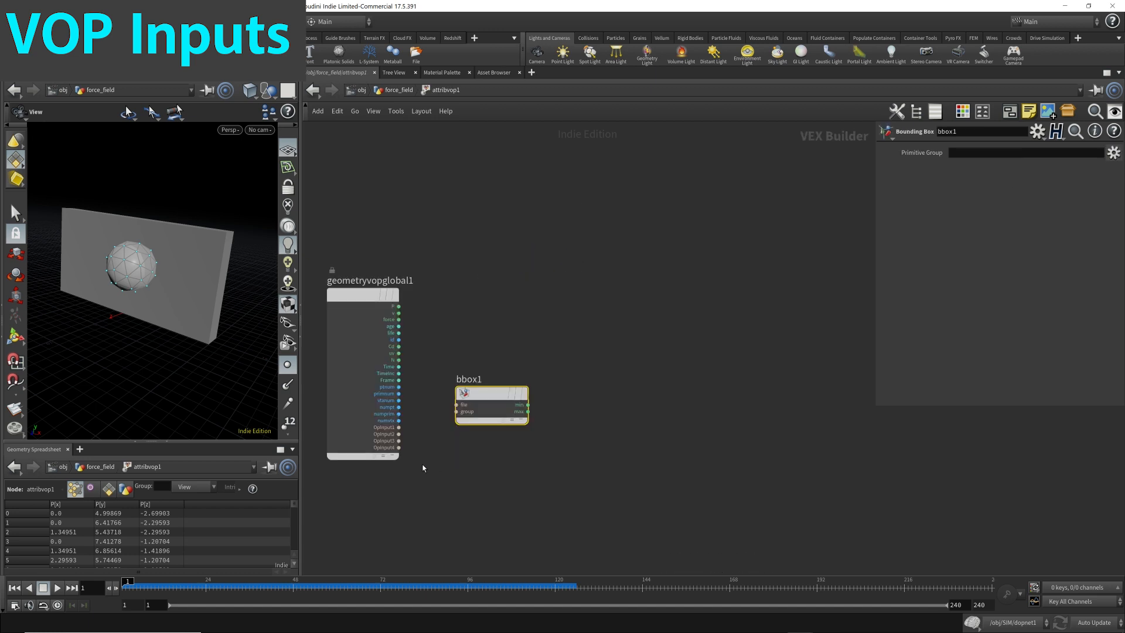
pyautogui.scroll(2, 404, 454)
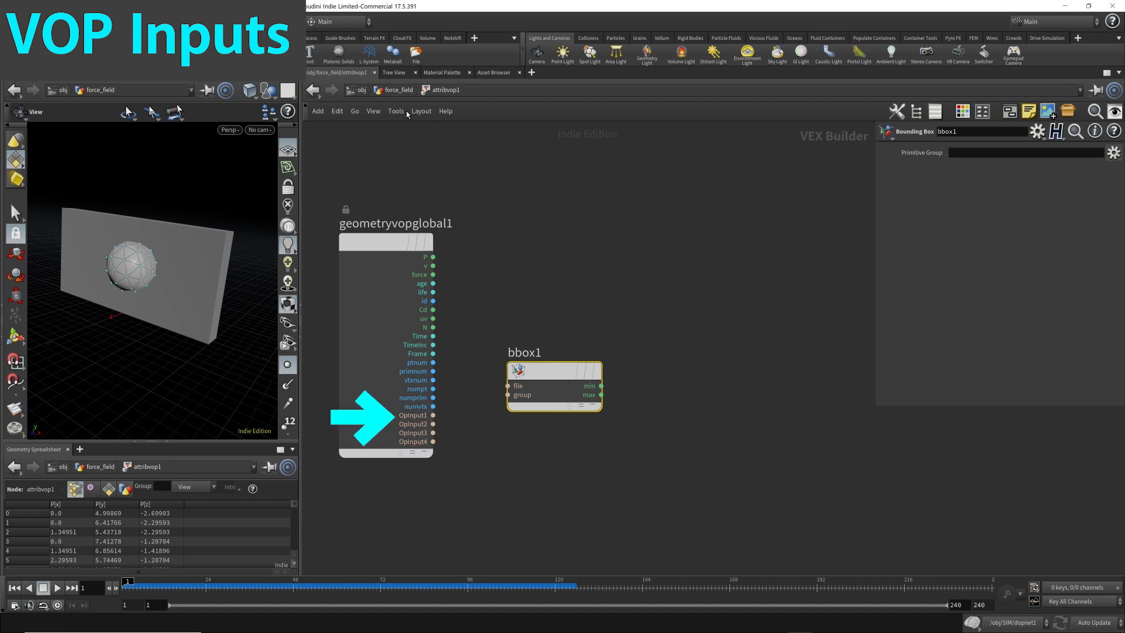
pyautogui.click(400, 91)
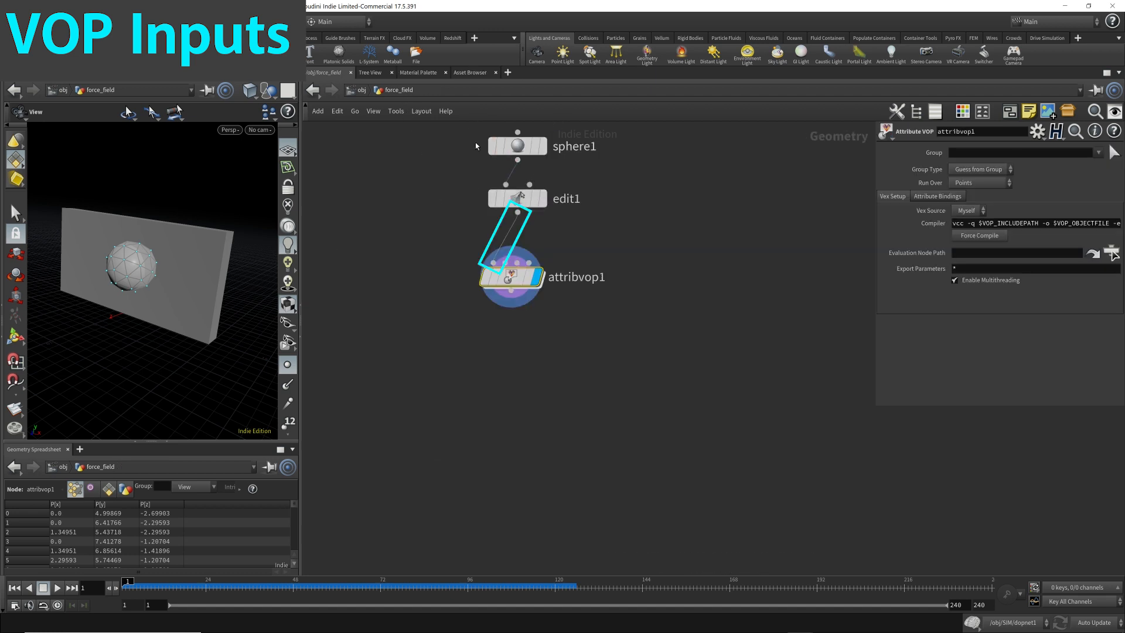
pyautogui.moveTo(516, 202)
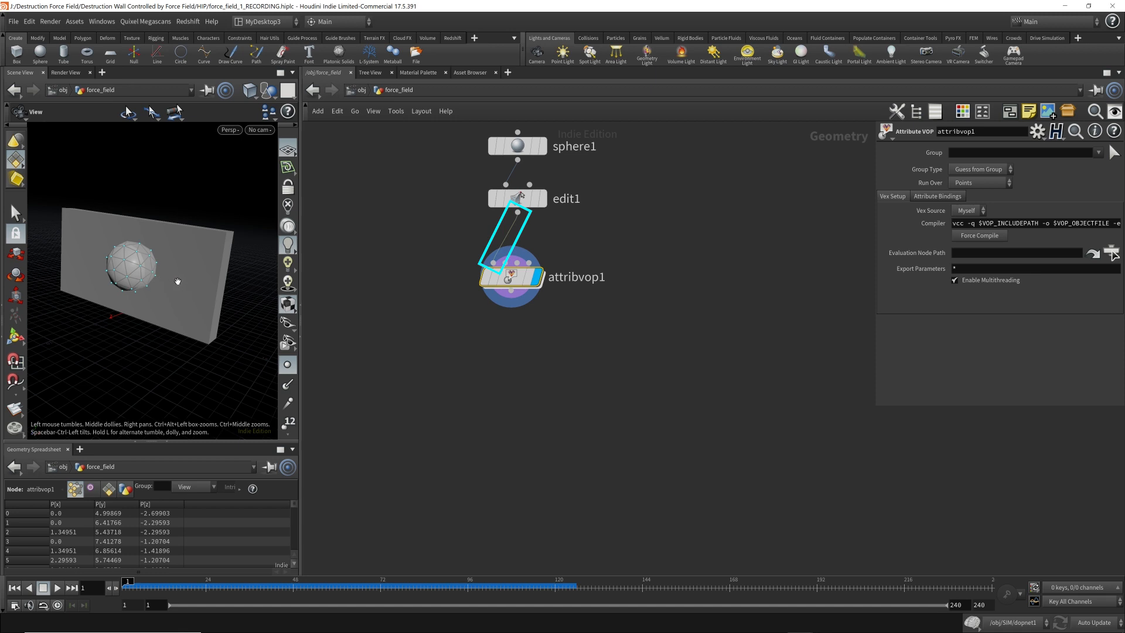
# Hide the other objects in the viewport so only the force_field sphere is displayed.
pyautogui.click(269, 91)
pyautogui.click(299, 128)
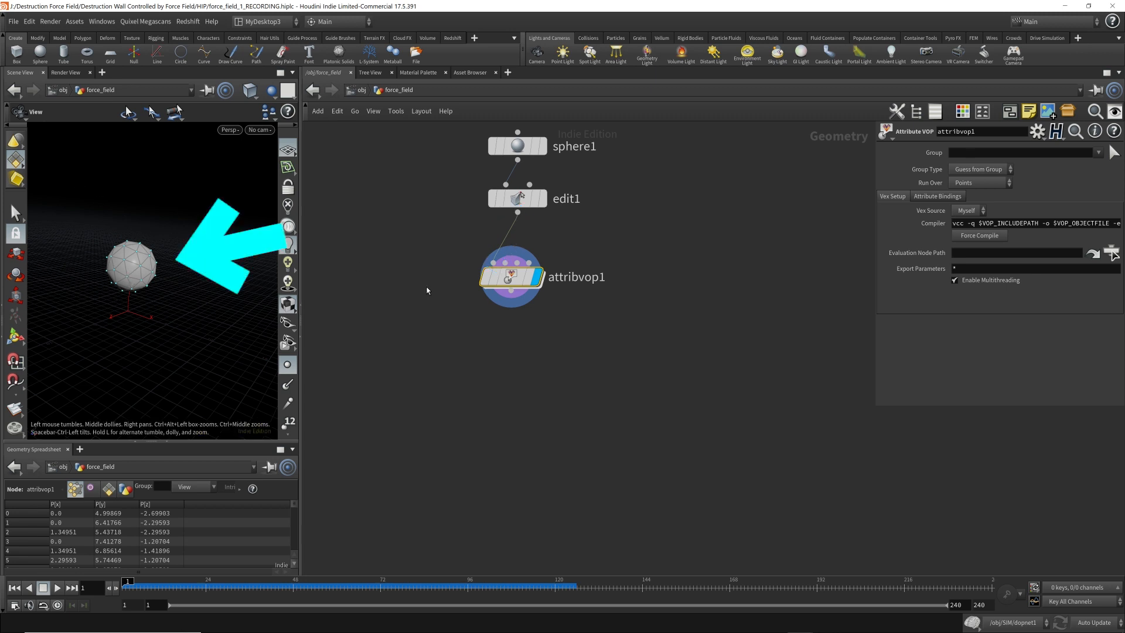
pyautogui.moveTo(493, 265)
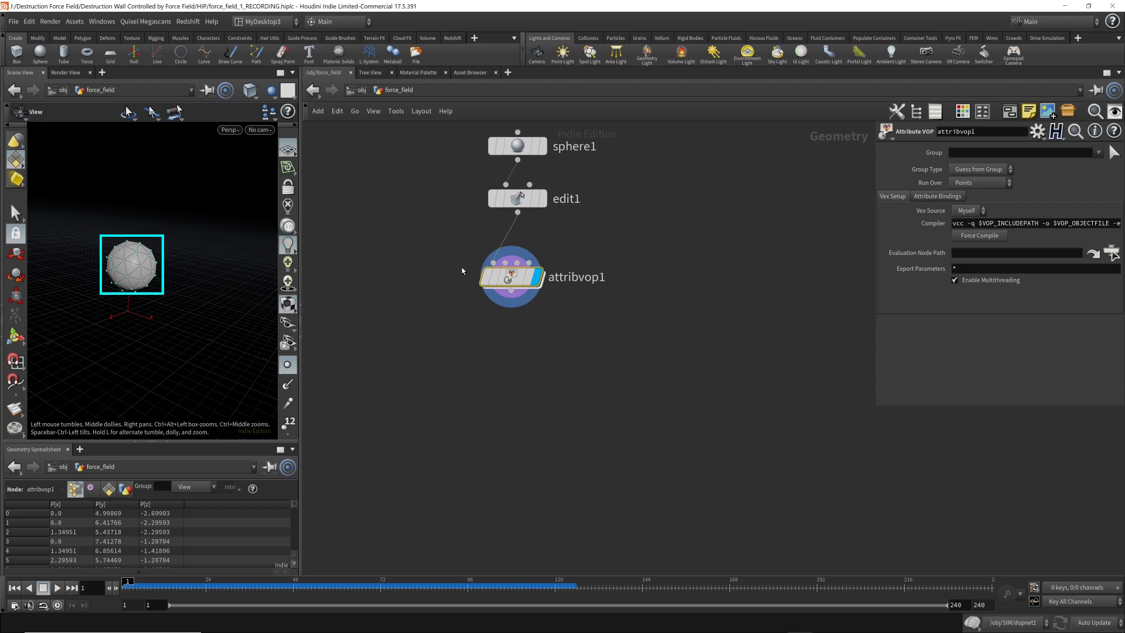
# Enter the attribvop1 network and connect OpInput1 of geometryvopglobal1 to the file input of bbox1.
pyautogui.doubleClick(516, 280)
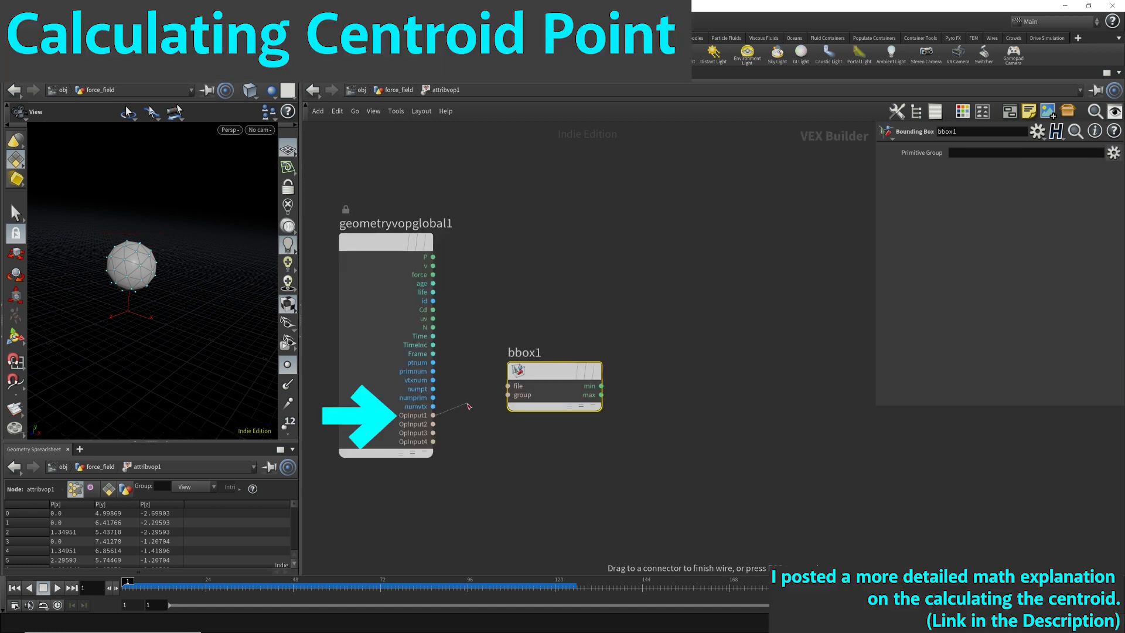
pyautogui.moveTo(433, 414); pyautogui.dragTo(538, 403)
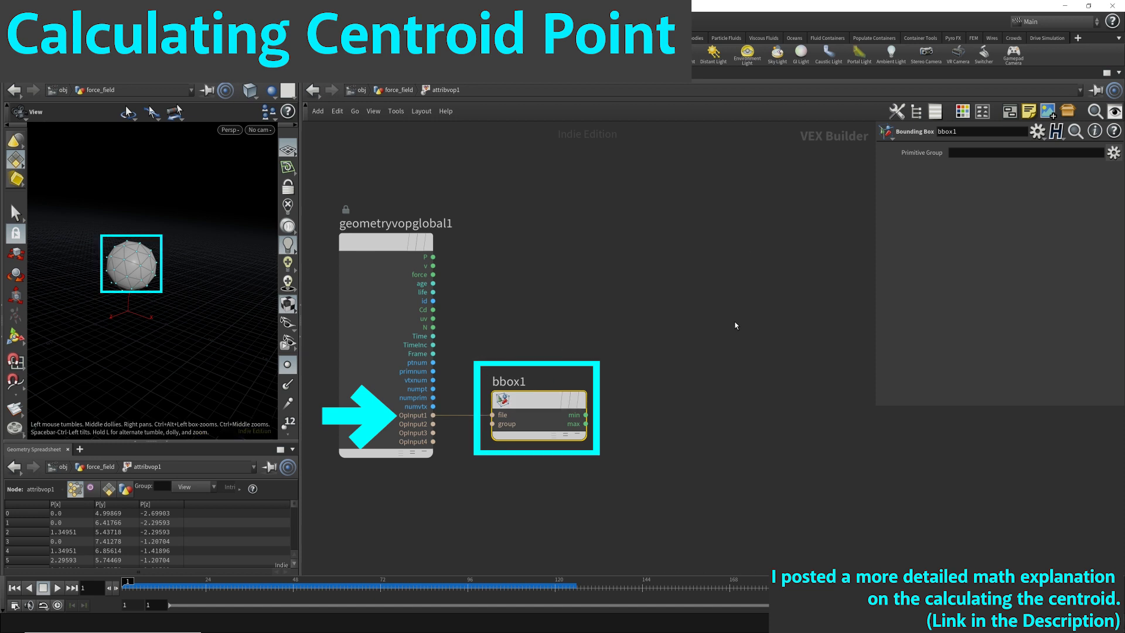
# Place an Add node beside bbox1 and connect the bounding box's min and max outputs to its inputs.
pyautogui.press('p')
pyautogui.press('h')
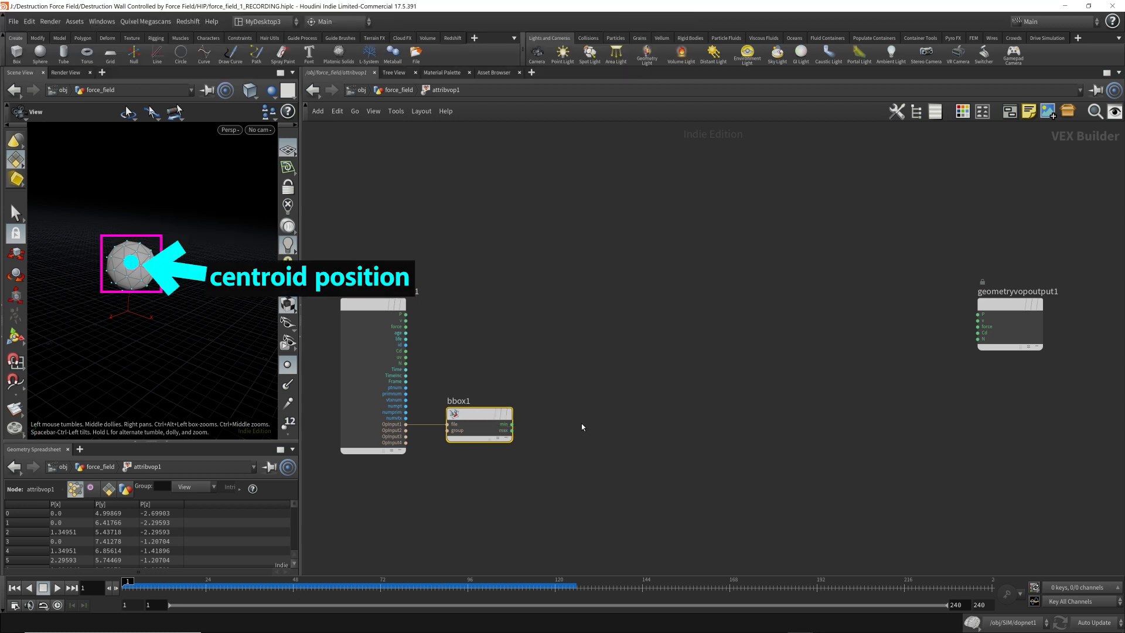
pyautogui.press('Tab')
pyautogui.write('add')
pyautogui.press('Return')
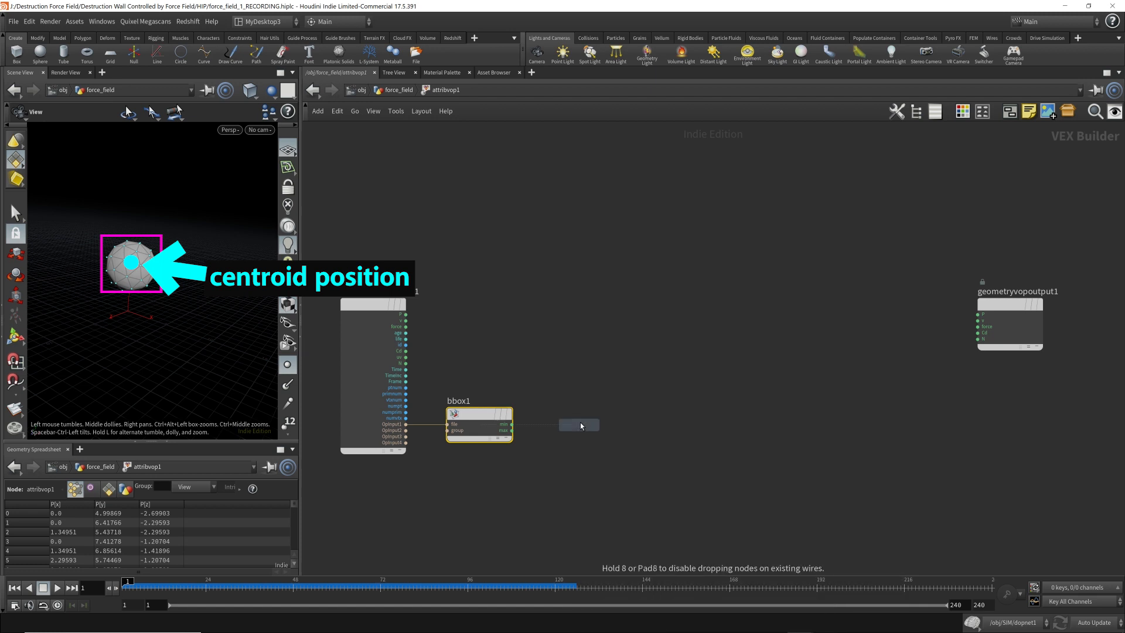
pyautogui.click(580, 423)
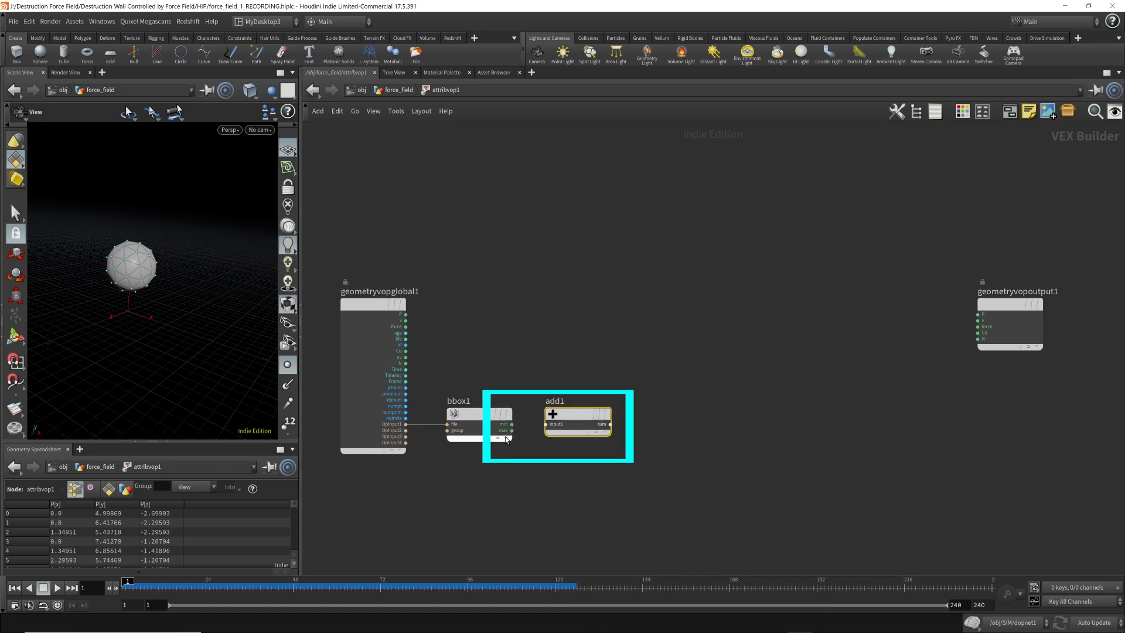
pyautogui.moveTo(511, 424); pyautogui.dragTo(546, 431)
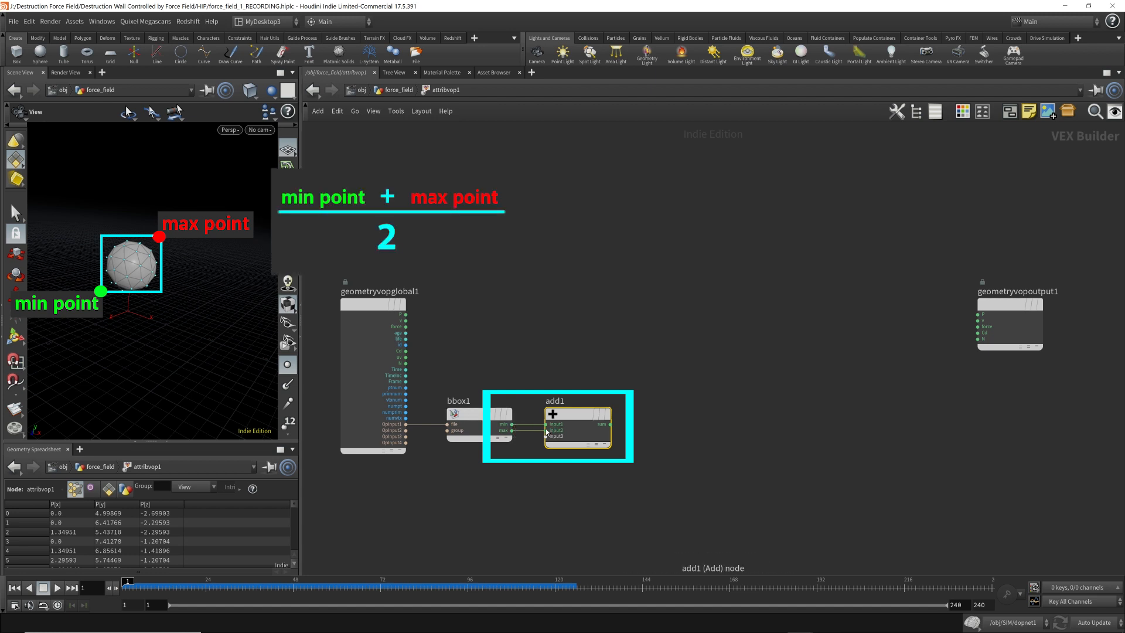
pyautogui.moveTo(577, 423)
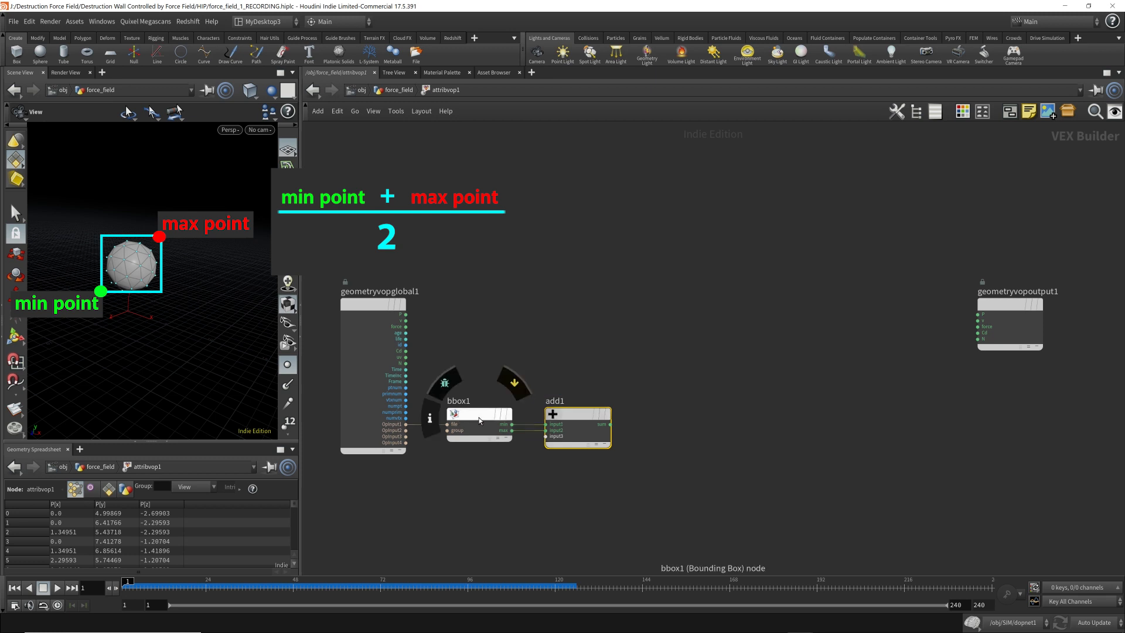
# Append a Divide Constant node to add1's sum output and set its divider to 2.
pyautogui.moveTo(480, 416); pyautogui.dragTo(466, 417)
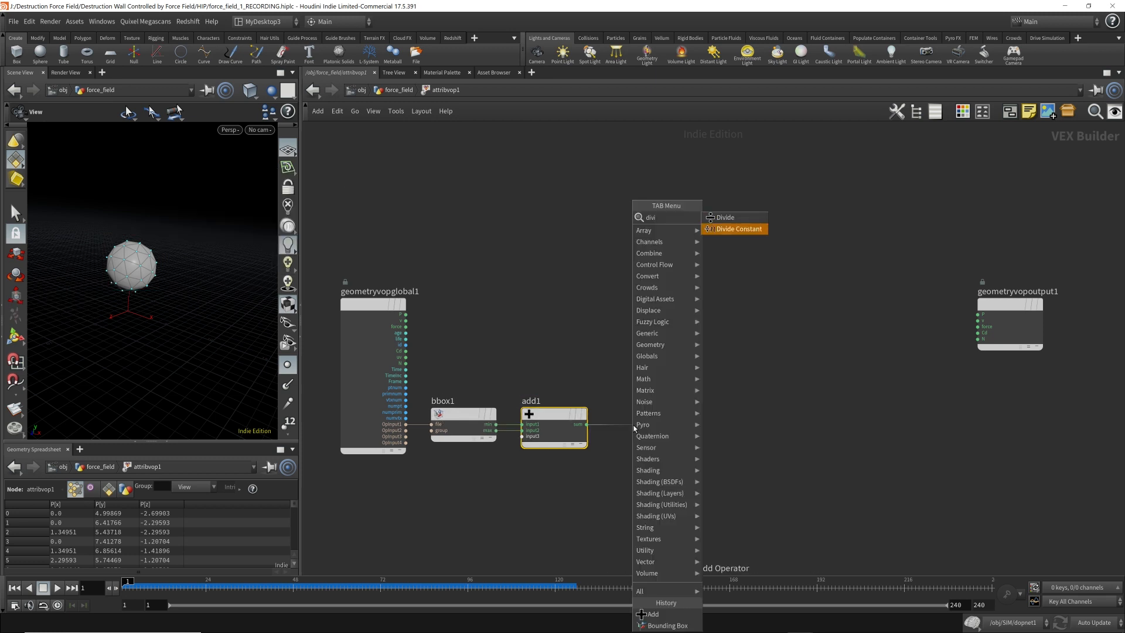
pyautogui.press('Return')
pyautogui.click(634, 423)
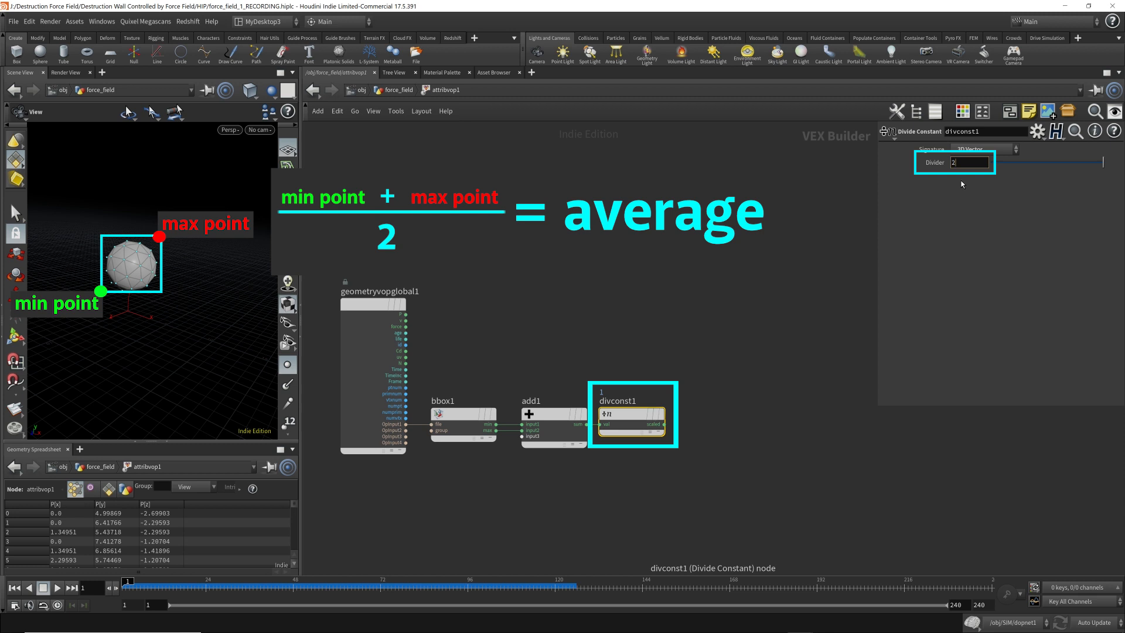
pyautogui.press('Return')
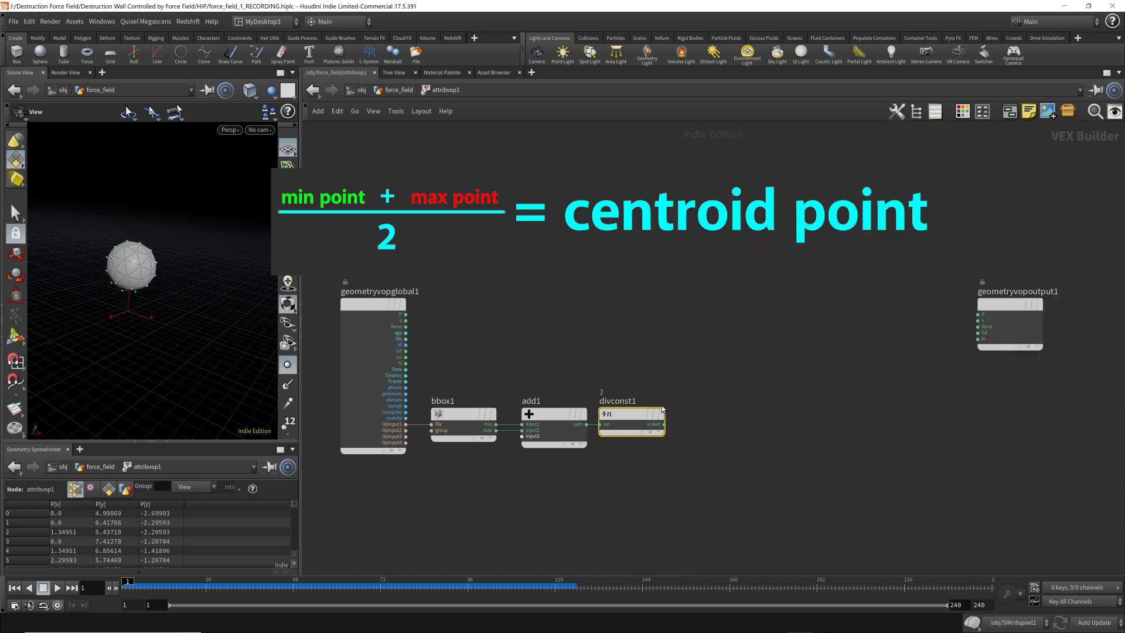
# Append a Null node to the scaled output of divconst1.
pyautogui.moveTo(664, 425); pyautogui.dragTo(697, 420)
pyautogui.press('Tab')
pyautogui.press('Escape')
pyautogui.press('Return')
# Rename the Null node CENTROID and colour it blue.
pyautogui.doubleClick(686, 401)
pyautogui.write('CENTROID')
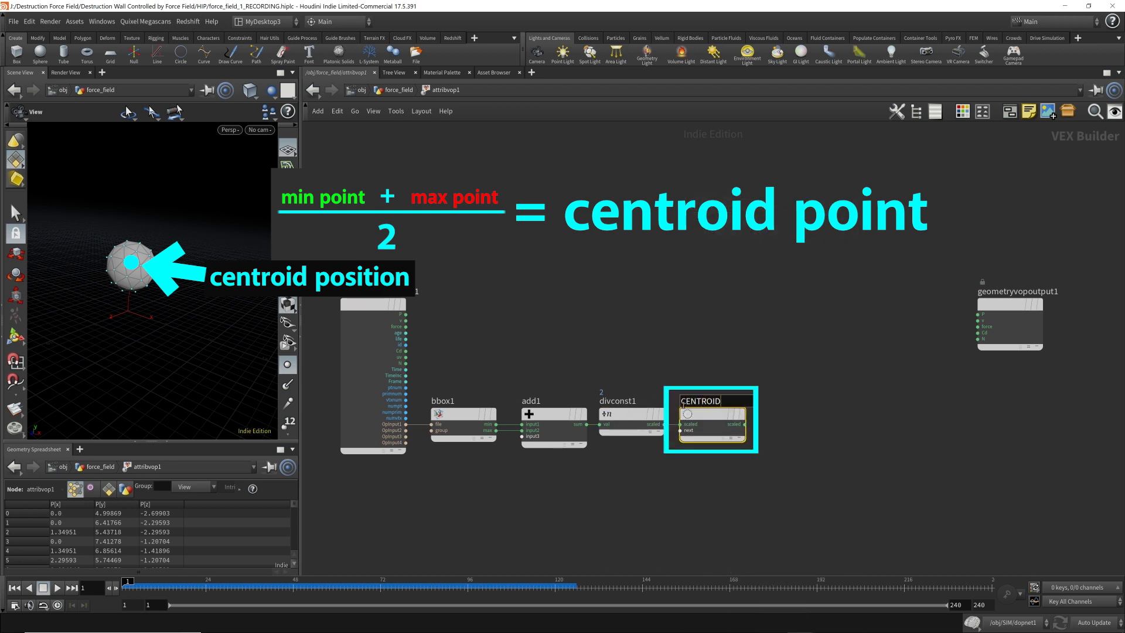
pyautogui.press('Return')
pyautogui.press('c')
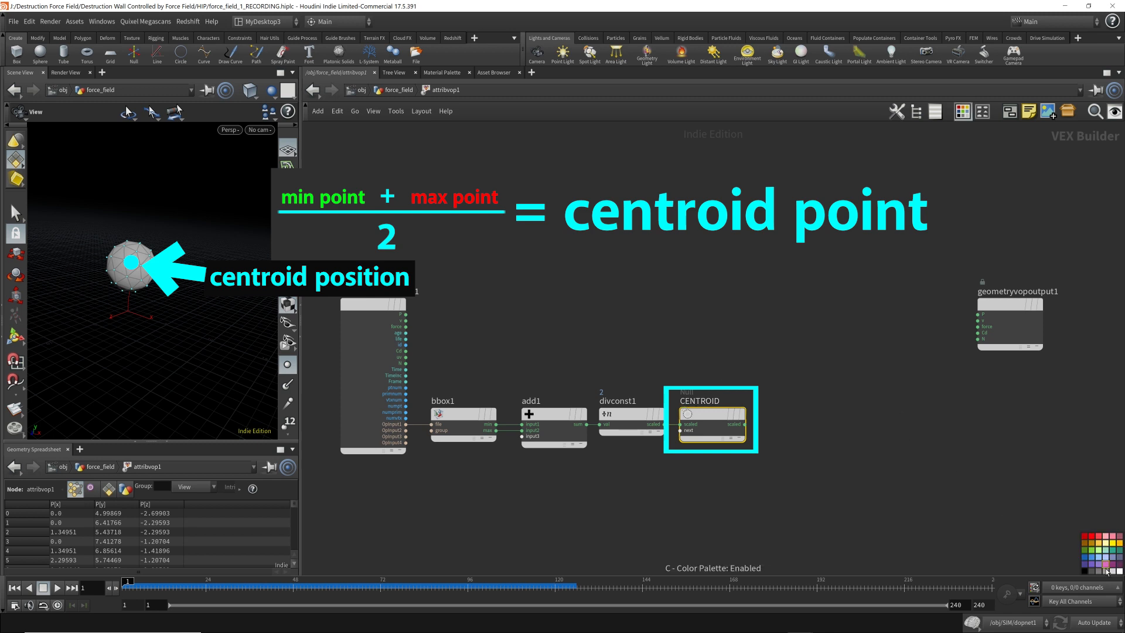
pyautogui.click(1084, 557)
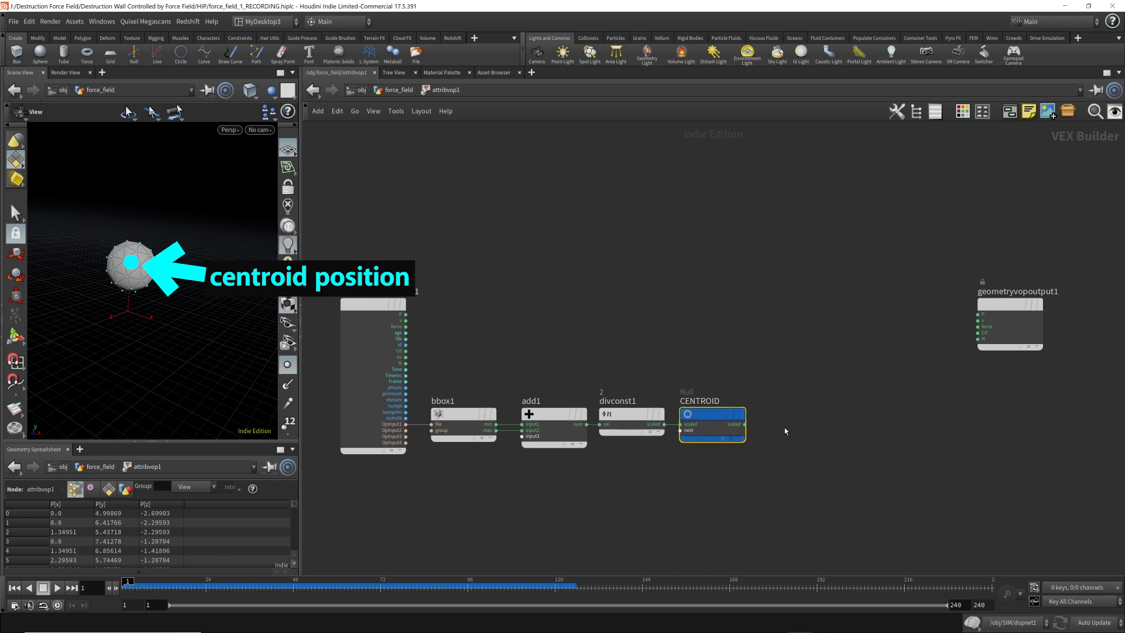
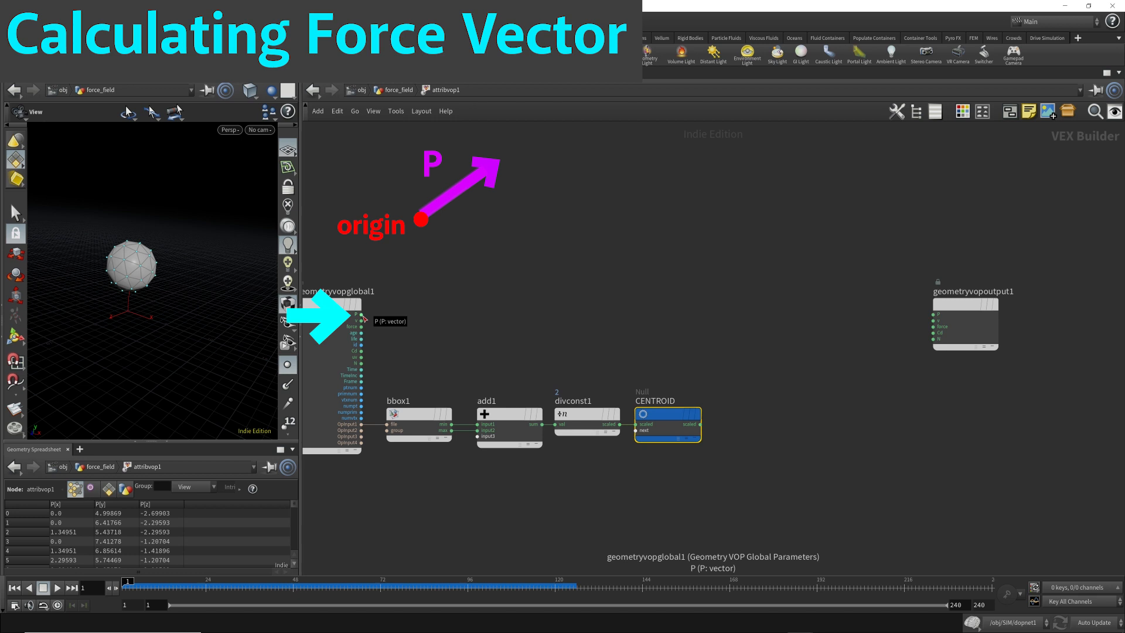
# Subtract CENTROID from the global P with a Subtract node and connect its diff output to the force input of geometryvopoutput1.
pyautogui.moveTo(364, 319); pyautogui.dragTo(745, 309)
pyautogui.press('Tab')
pyautogui.write('sub')
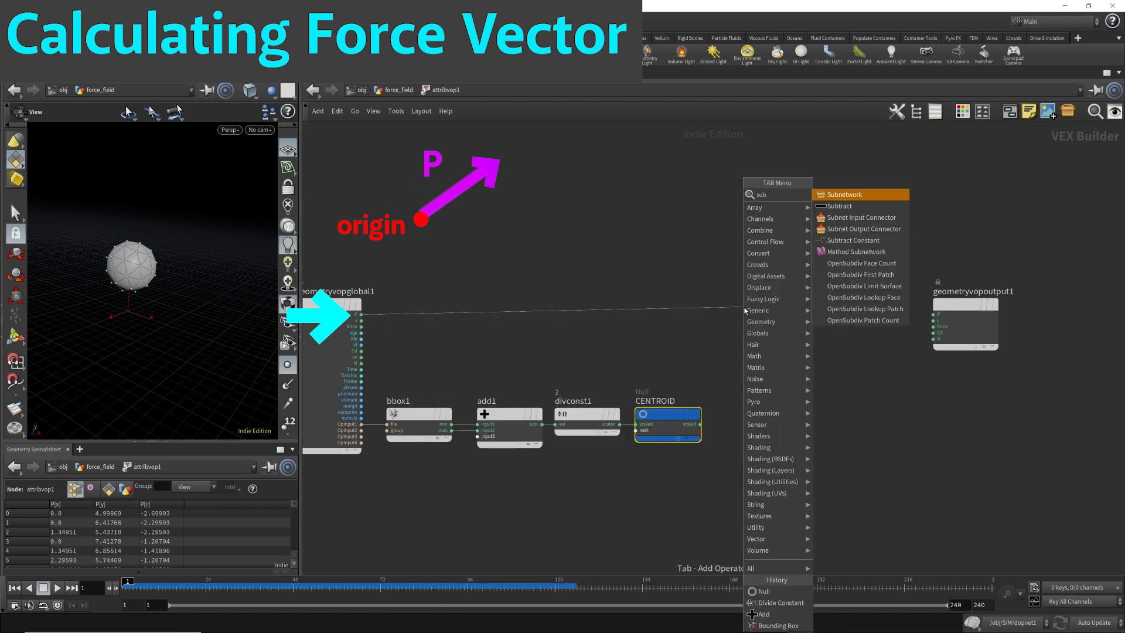
pyautogui.write('tr')
pyautogui.press('Return')
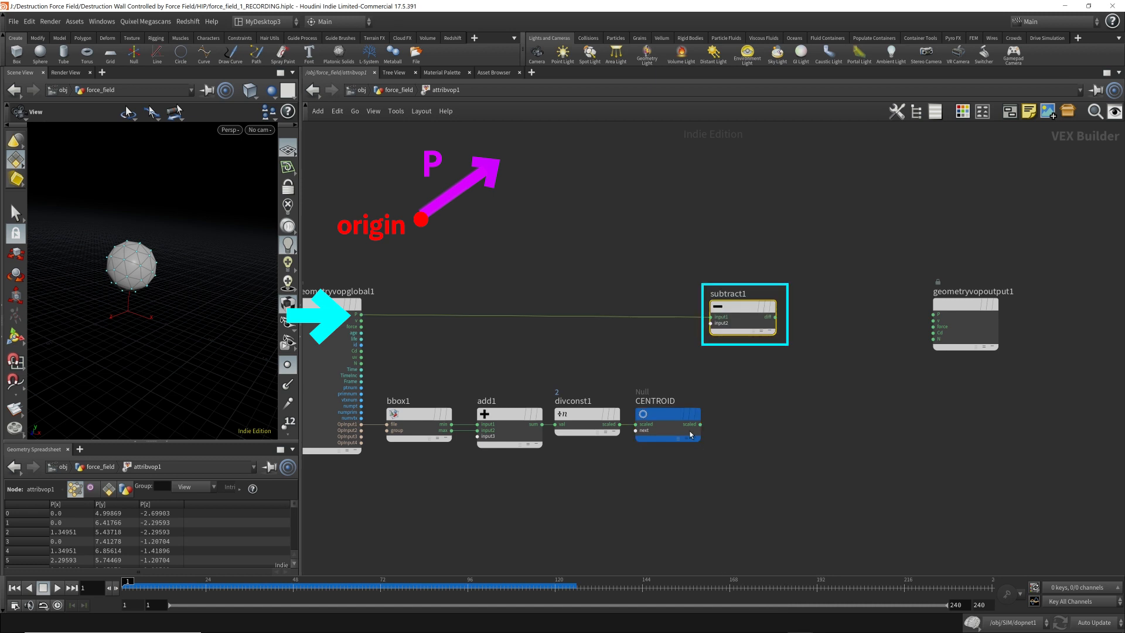
pyautogui.moveTo(701, 427); pyautogui.dragTo(740, 303)
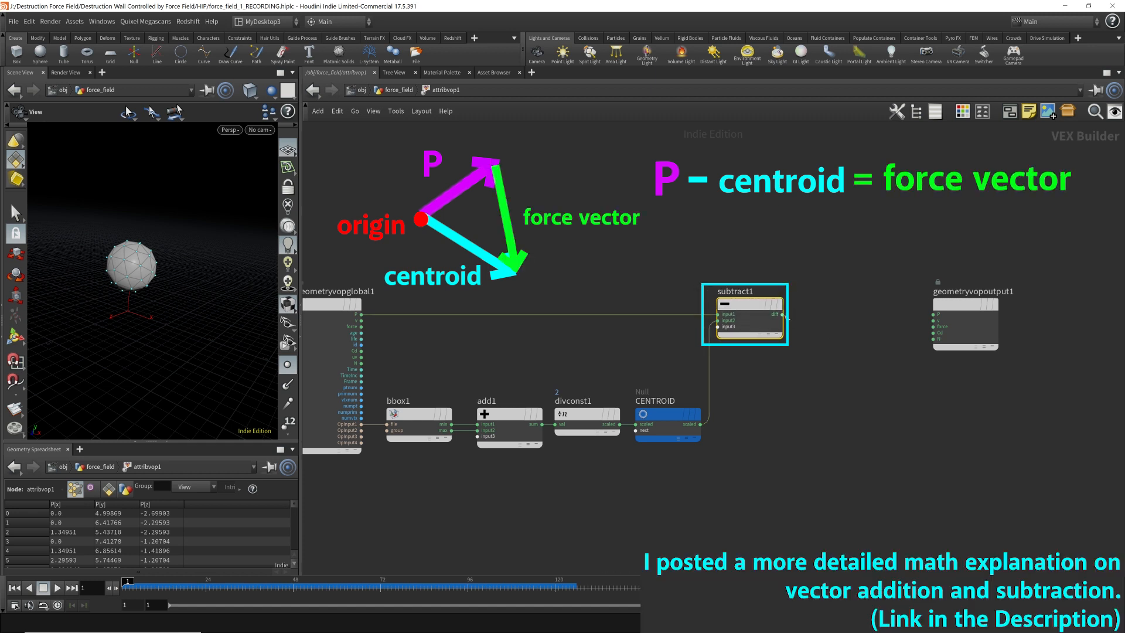
pyautogui.moveTo(783, 317); pyautogui.dragTo(932, 326)
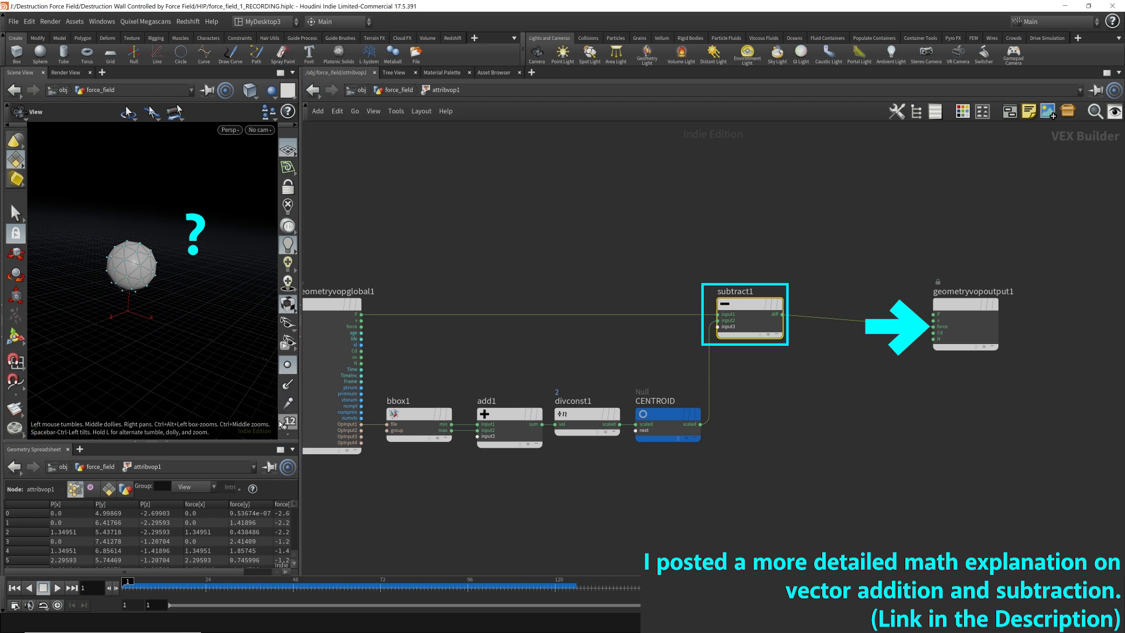
# Examine the force columns in the Geometry Spreadsheet, comparing them with subtract1 disconnected from and reconnected to the output node's force input.
pyautogui.scroll(-3, 291, 389)
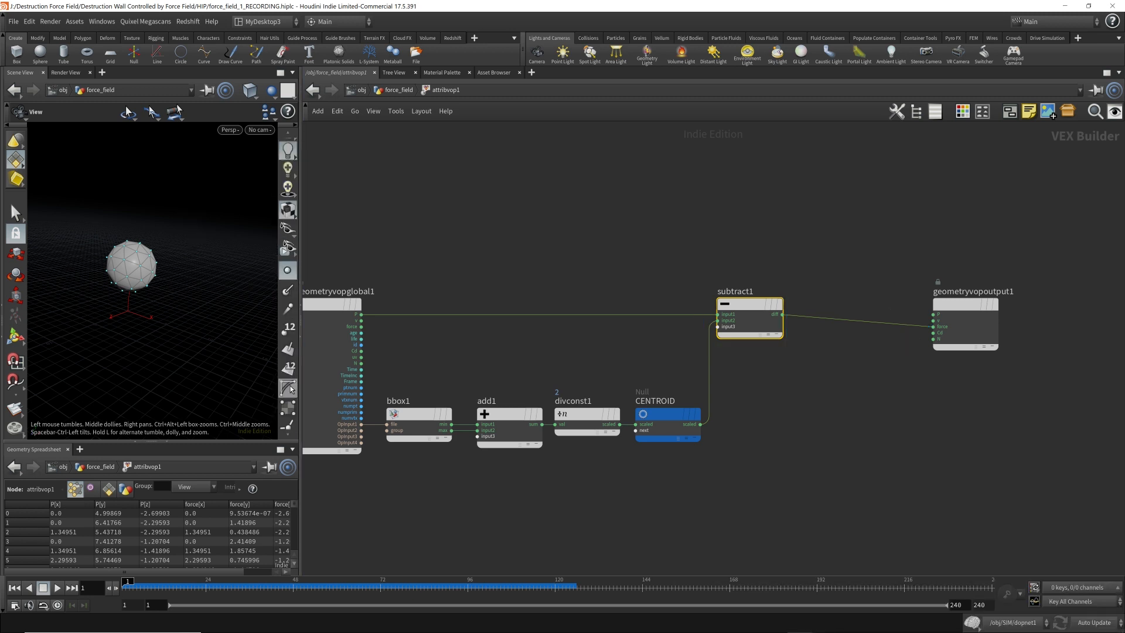
pyautogui.scroll(-5, 291, 389)
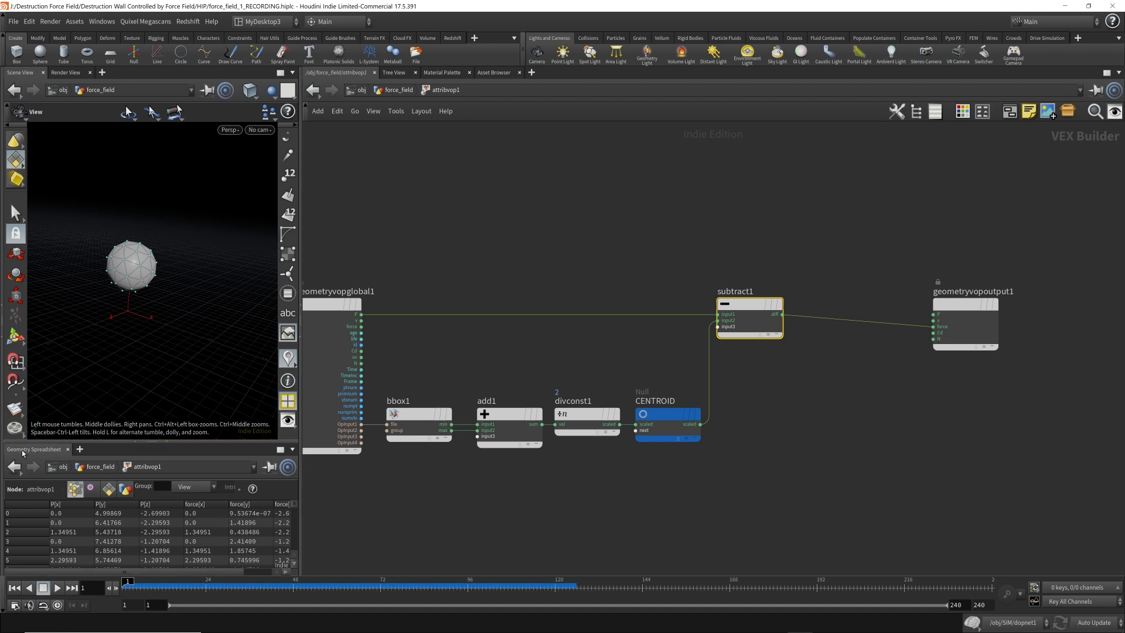
pyautogui.moveTo(158, 572); pyautogui.dragTo(211, 577)
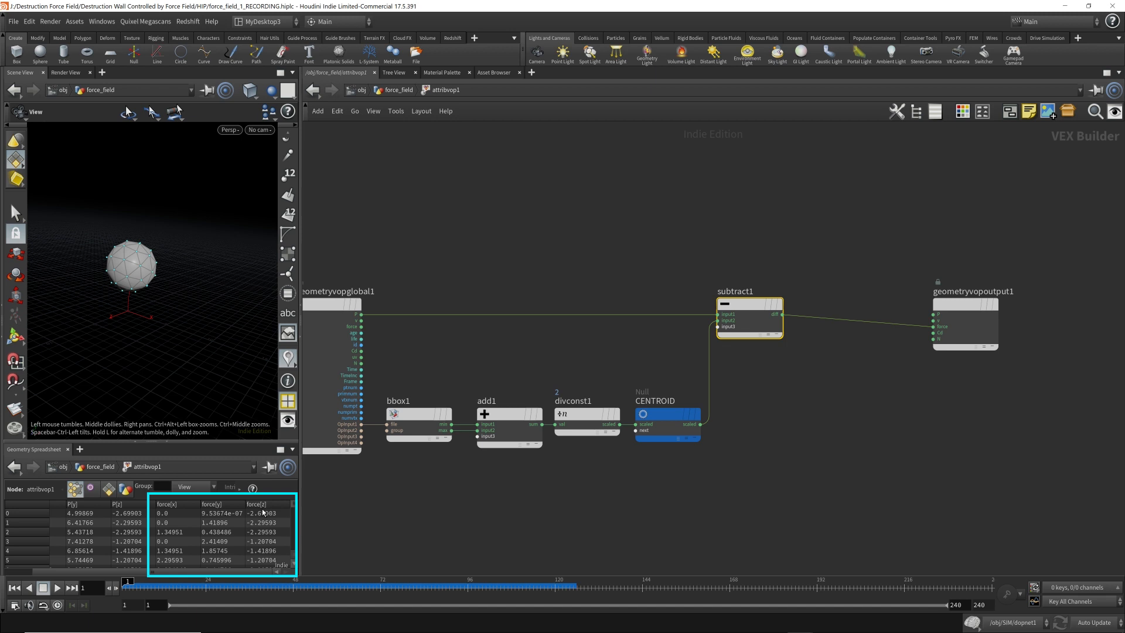
pyautogui.moveTo(933, 326); pyautogui.dragTo(877, 346)
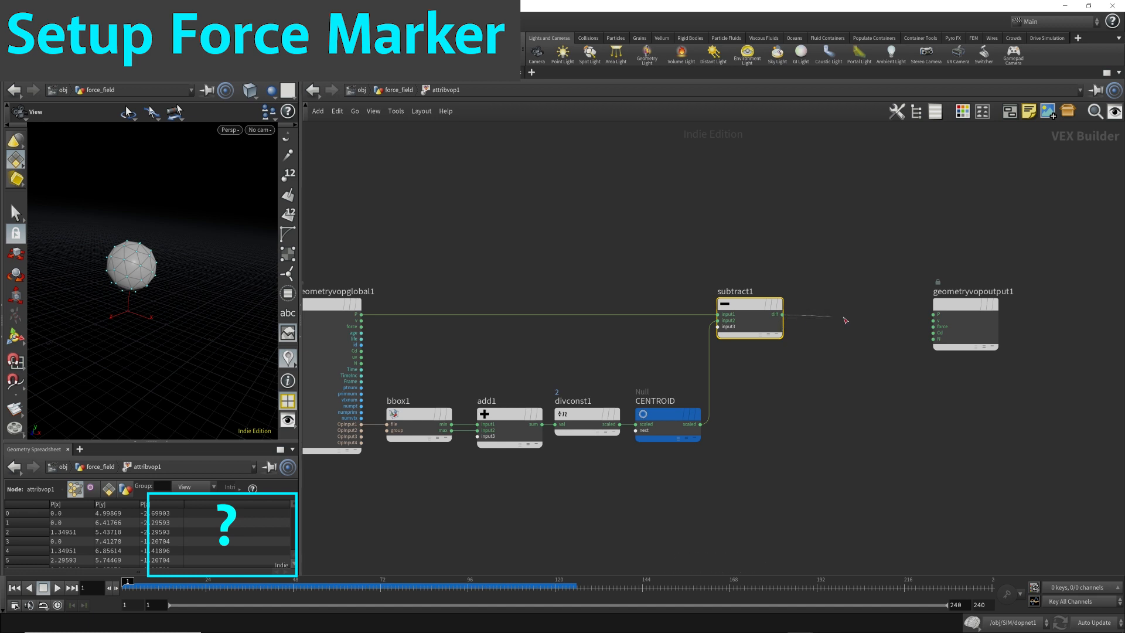
pyautogui.moveTo(782, 314); pyautogui.dragTo(933, 326)
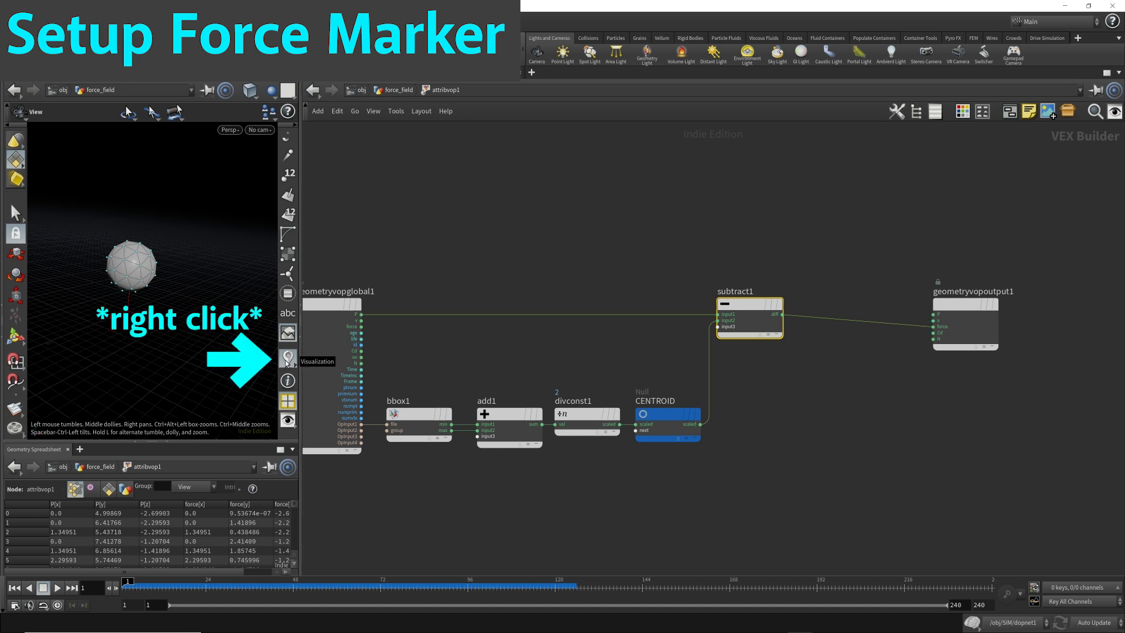
# Add a Marker visualizer at the obj level of the viewport visualizers.
pyautogui.rightClick(287, 360)
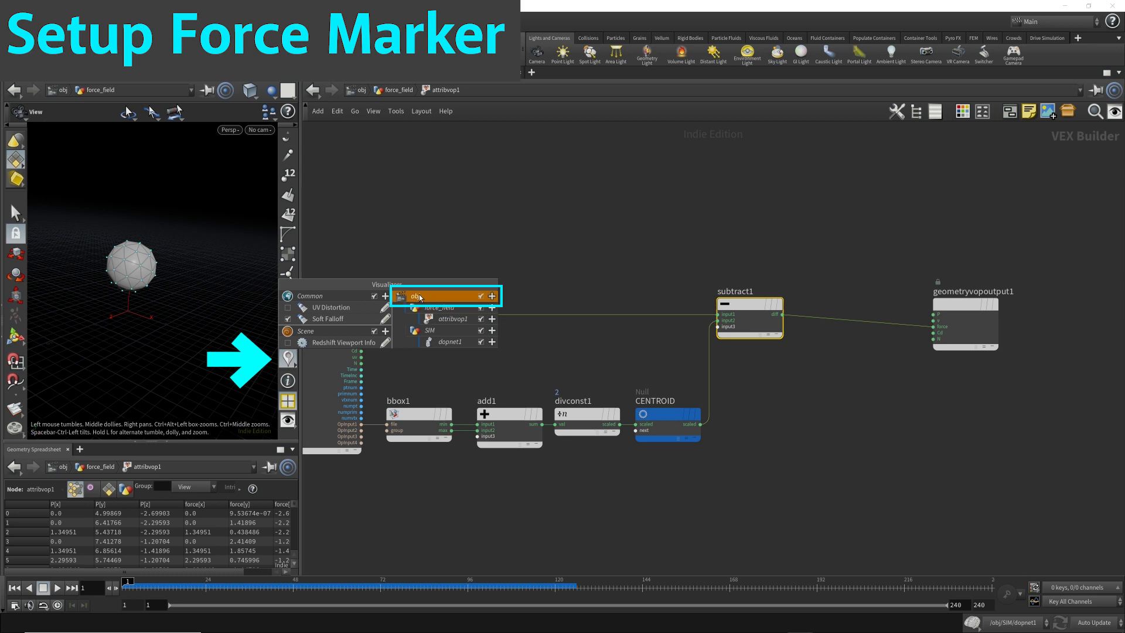
pyautogui.click(491, 296)
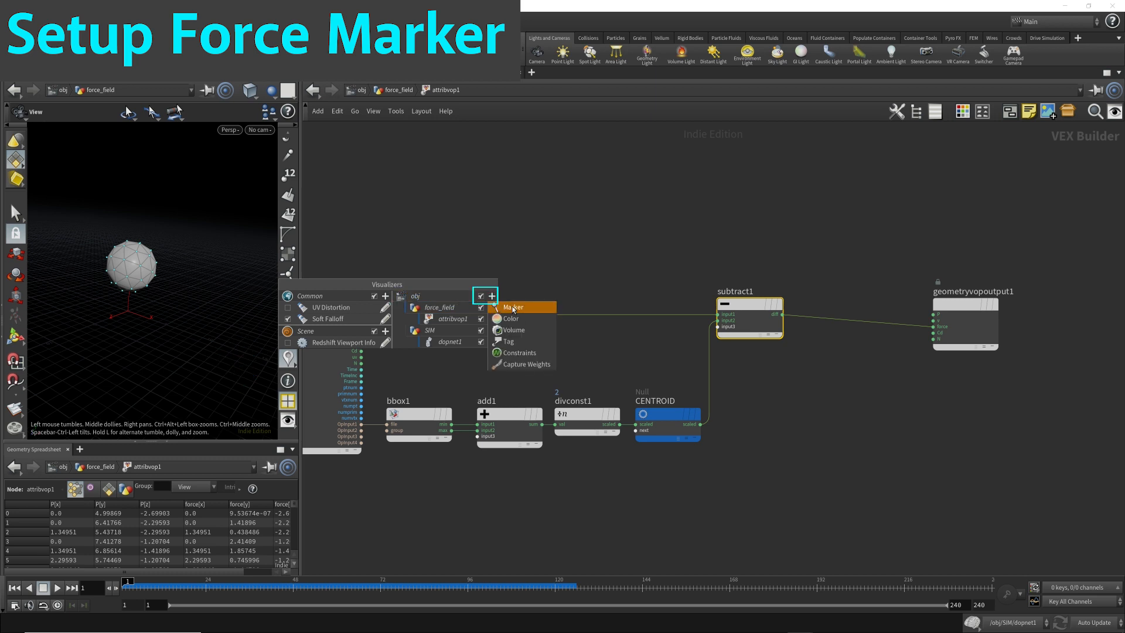
pyautogui.click(513, 307)
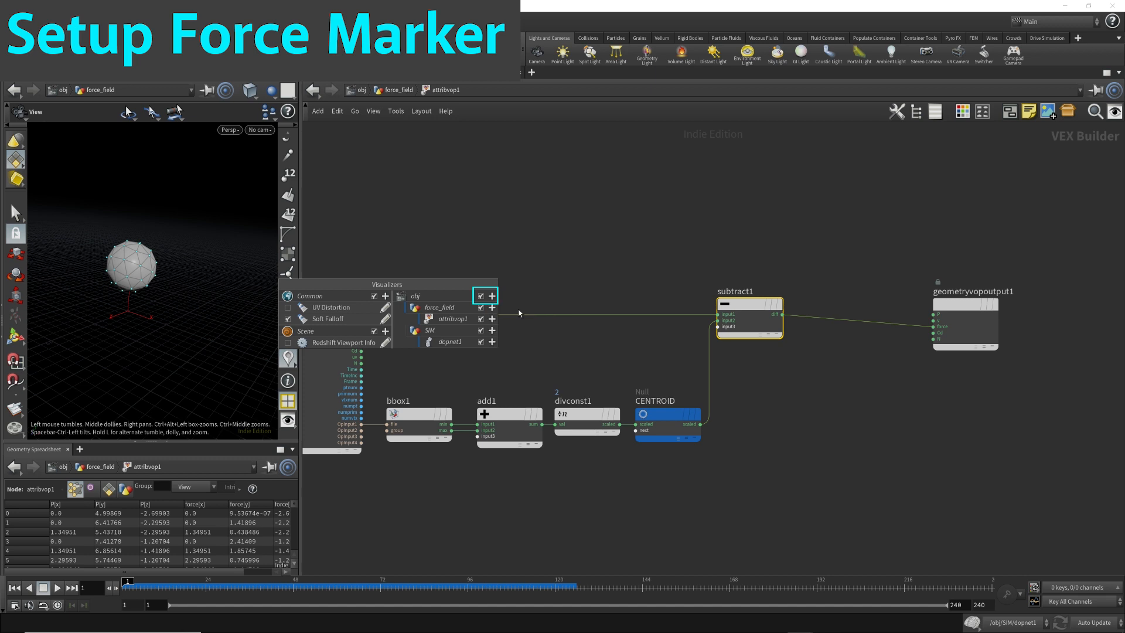
# Set both the name and the label of the new marker visualizer to force.
pyautogui.click(522, 216)
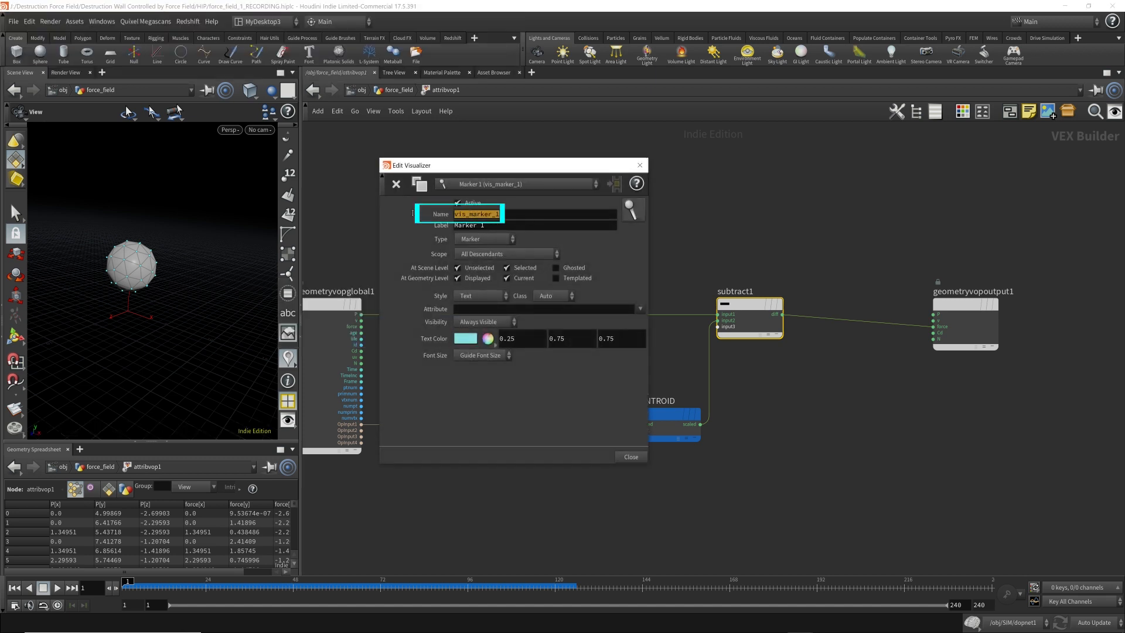
pyautogui.write('f')
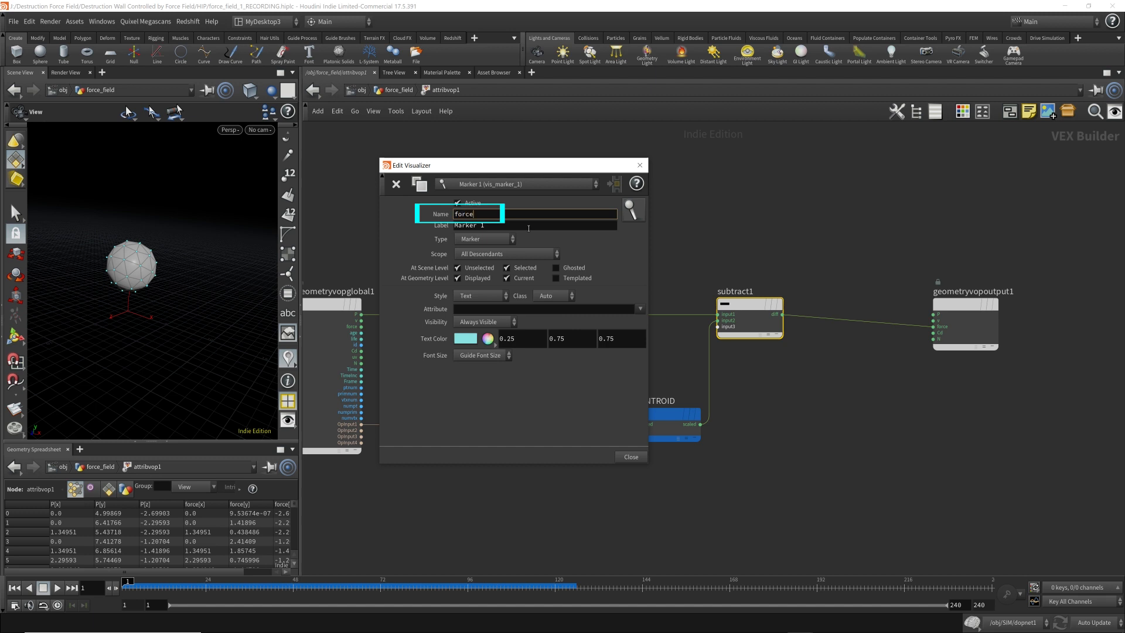
pyautogui.write('orce')
pyautogui.press('Return')
pyautogui.click(498, 227)
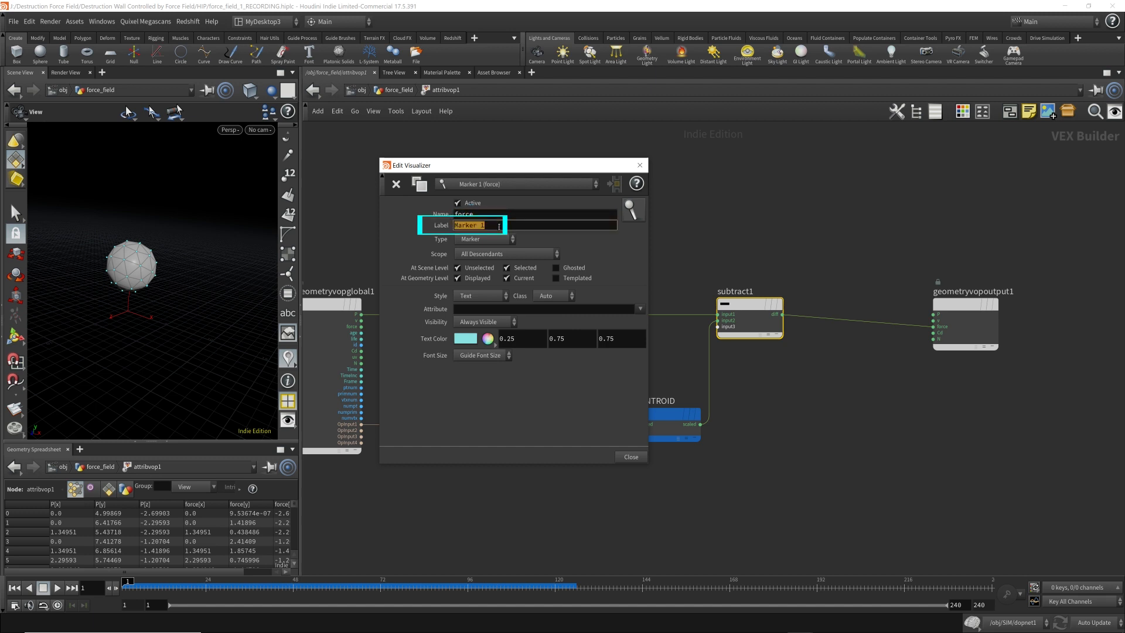
pyautogui.write('force')
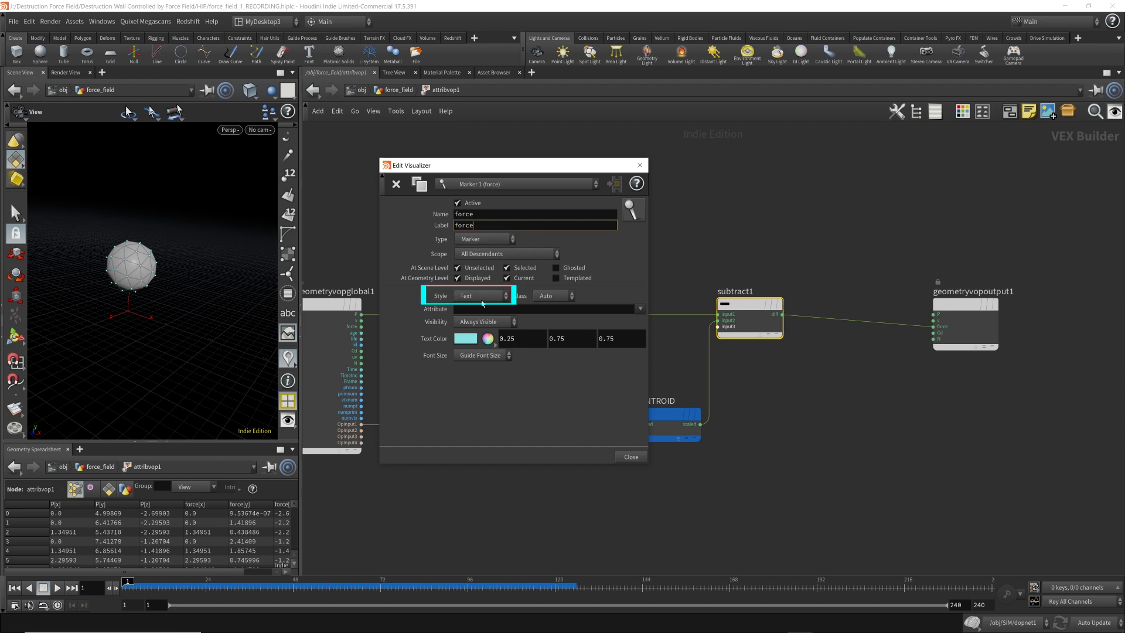
# Set the marker's style to Vector and its attribute to force, and inspect the vectors around the sphere.
pyautogui.click(485, 296)
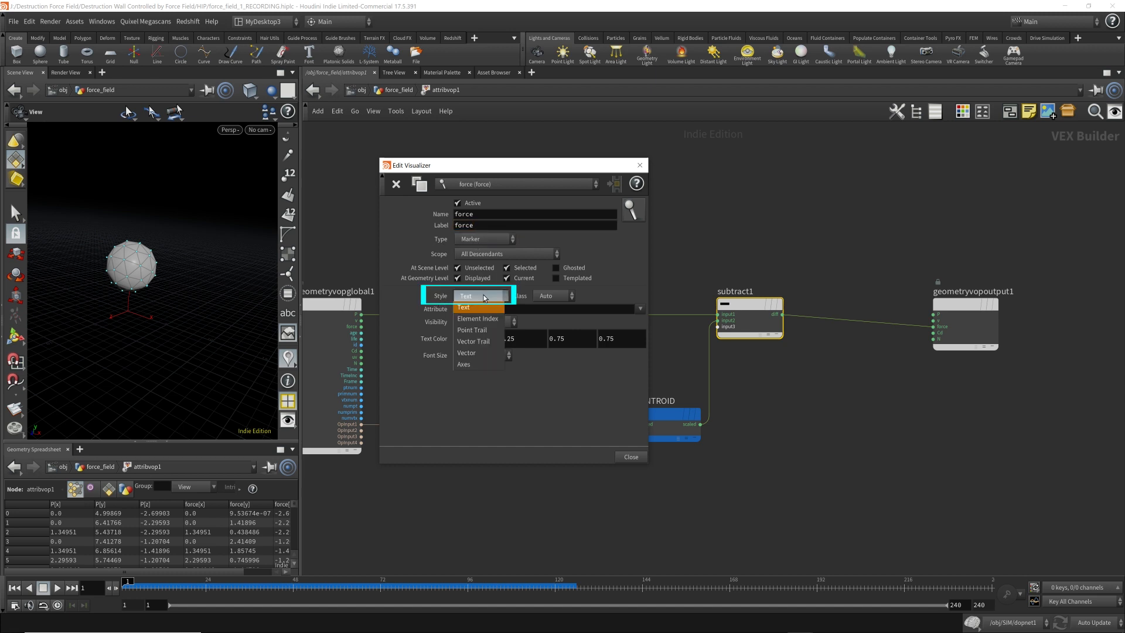
pyautogui.click(464, 353)
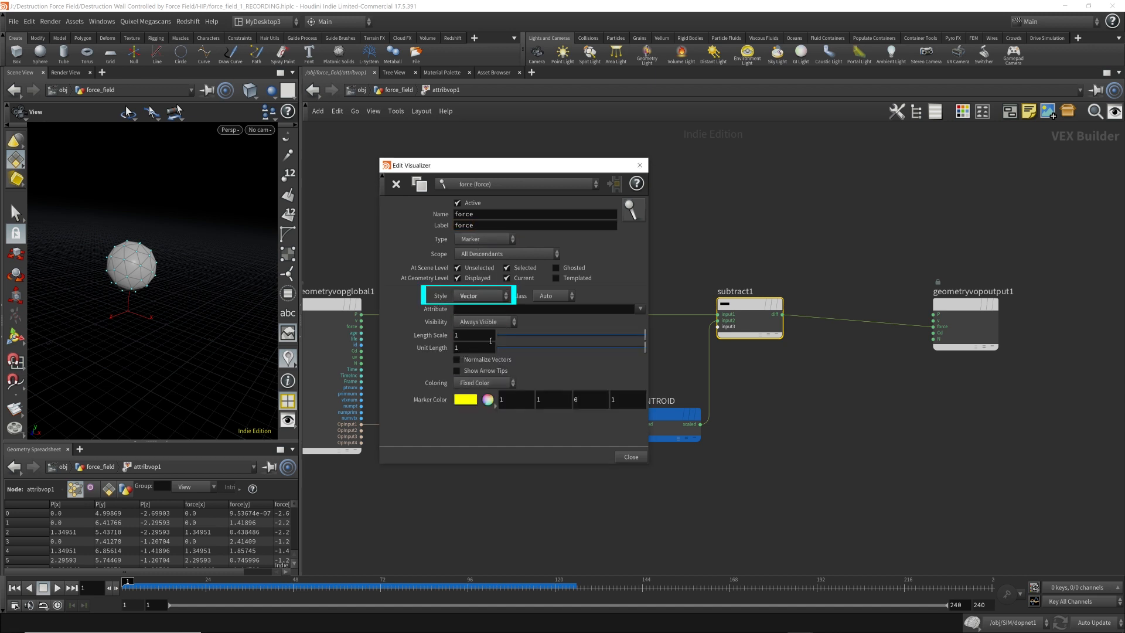
pyautogui.click(476, 310)
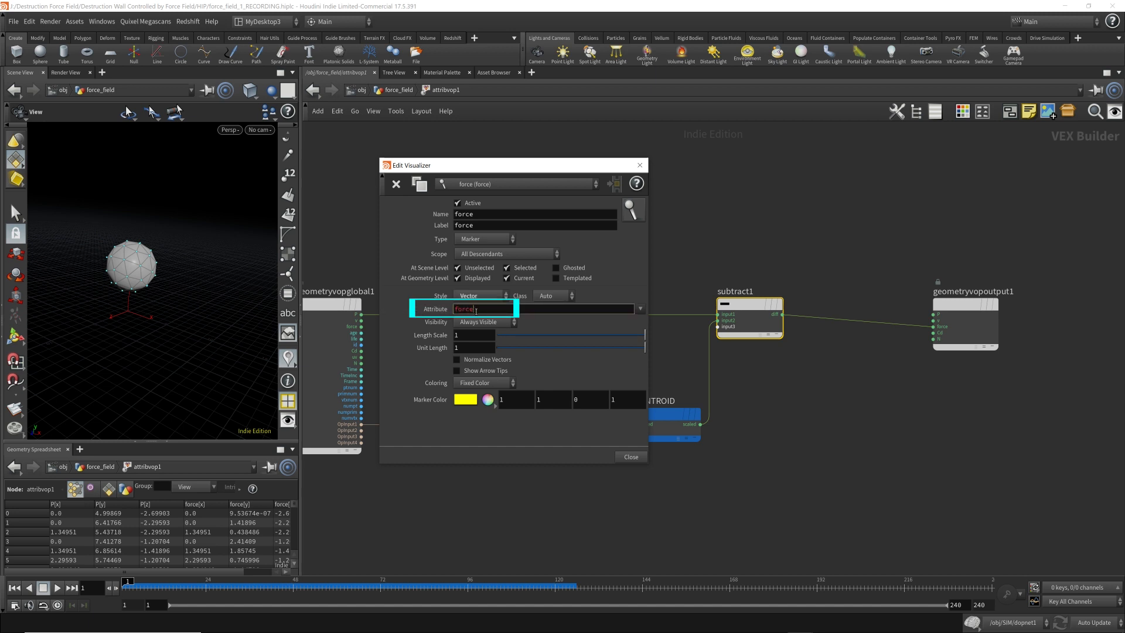
pyautogui.press('Tab')
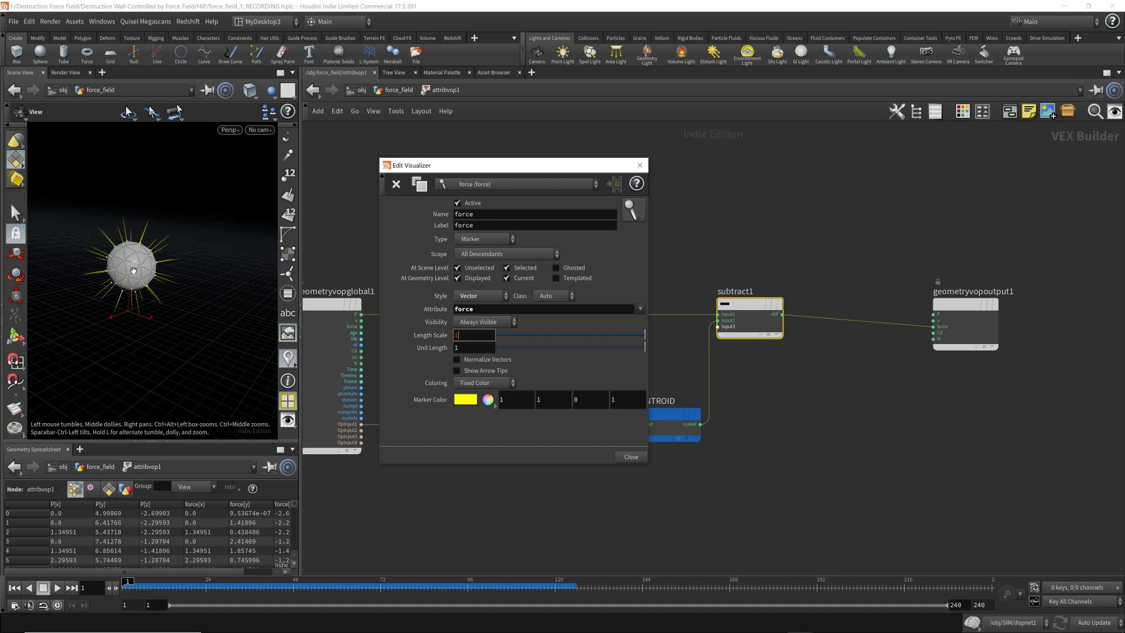
pyautogui.scroll(5, 221, 263)
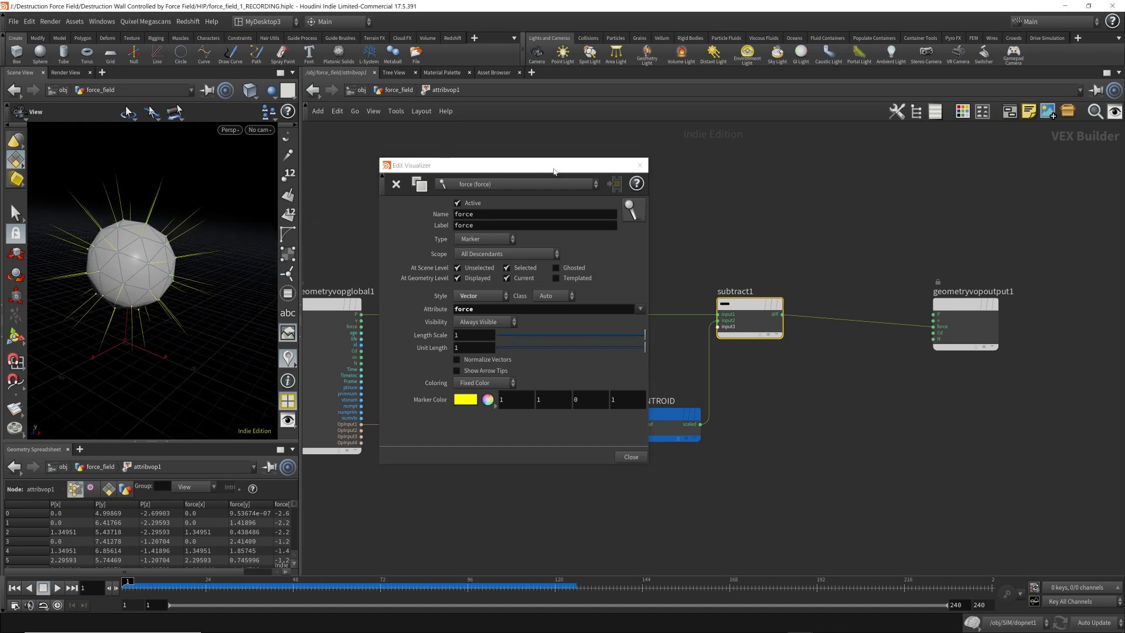
# Close the visualizer editor, toggle the force visualizer off and back on, and inspect the vectors around the sphere.
pyautogui.click(640, 165)
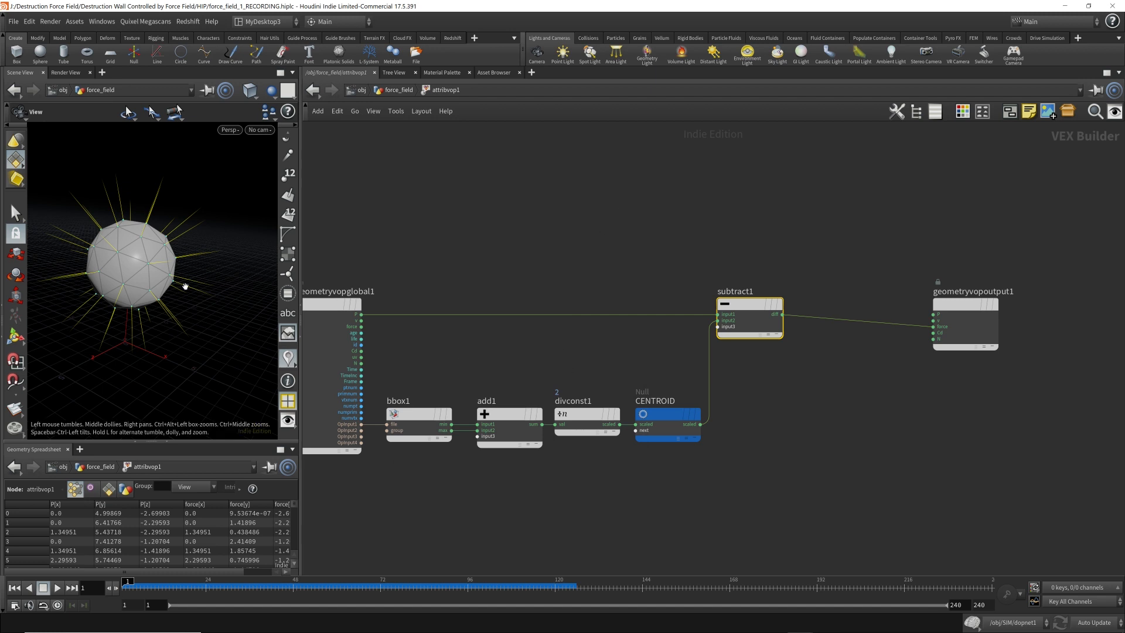
pyautogui.rightClick(288, 358)
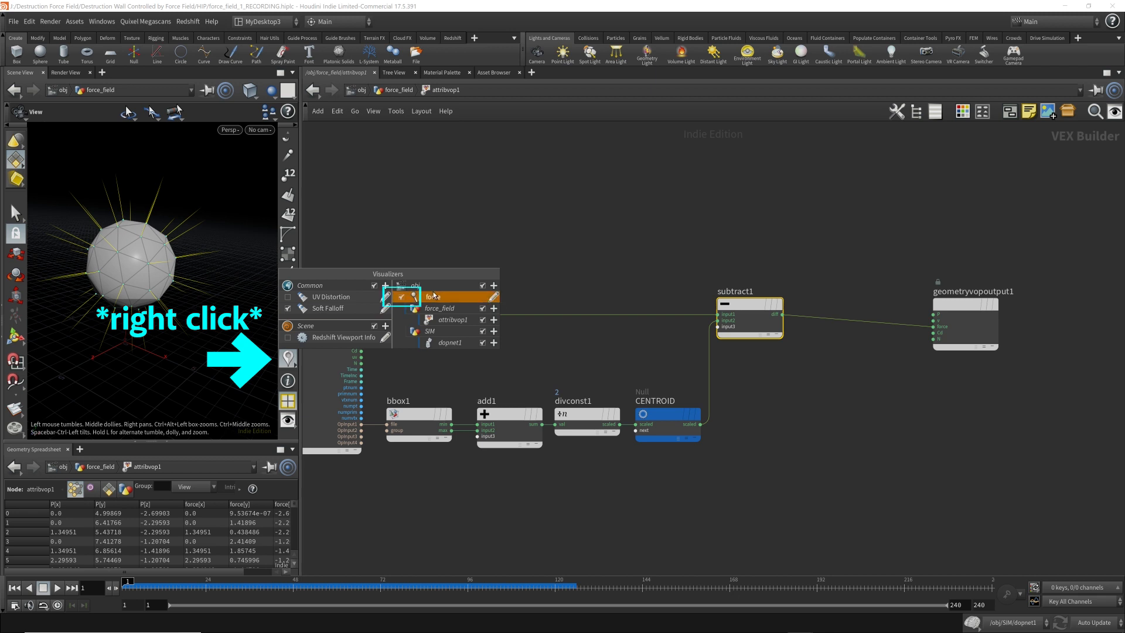
pyautogui.click(402, 298)
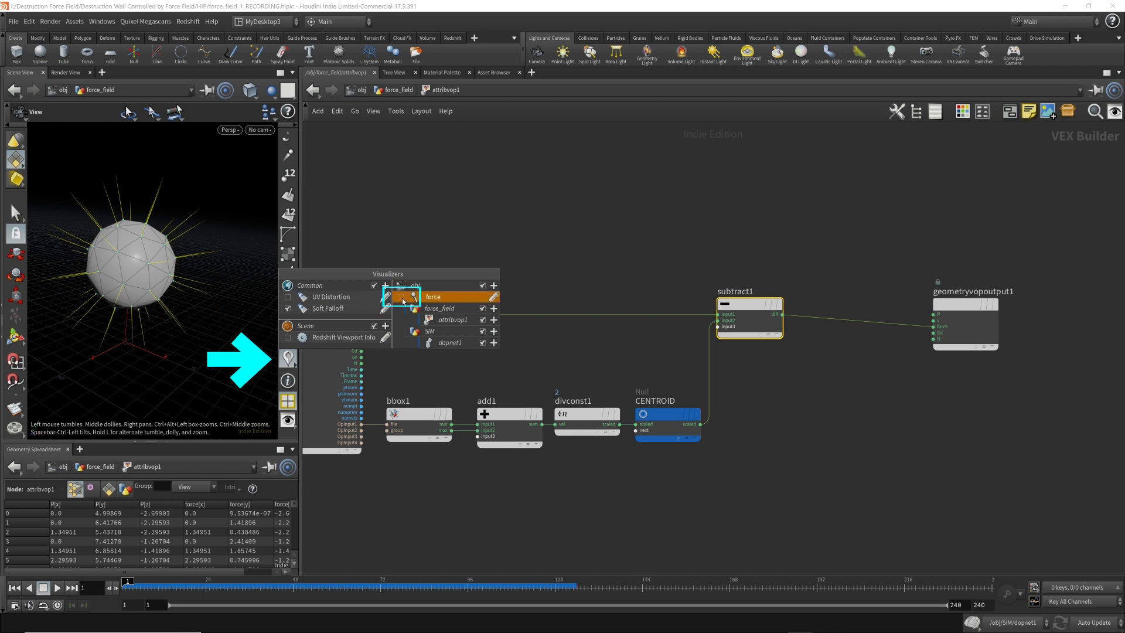
pyautogui.click(402, 298)
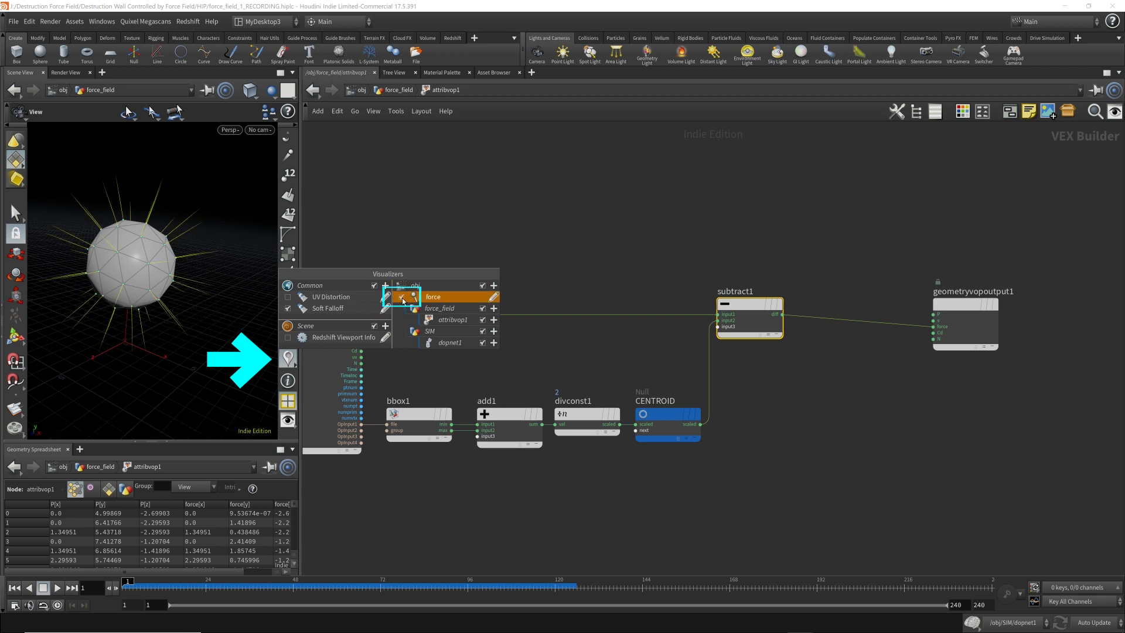
pyautogui.click(402, 298)
pyautogui.click(402, 299)
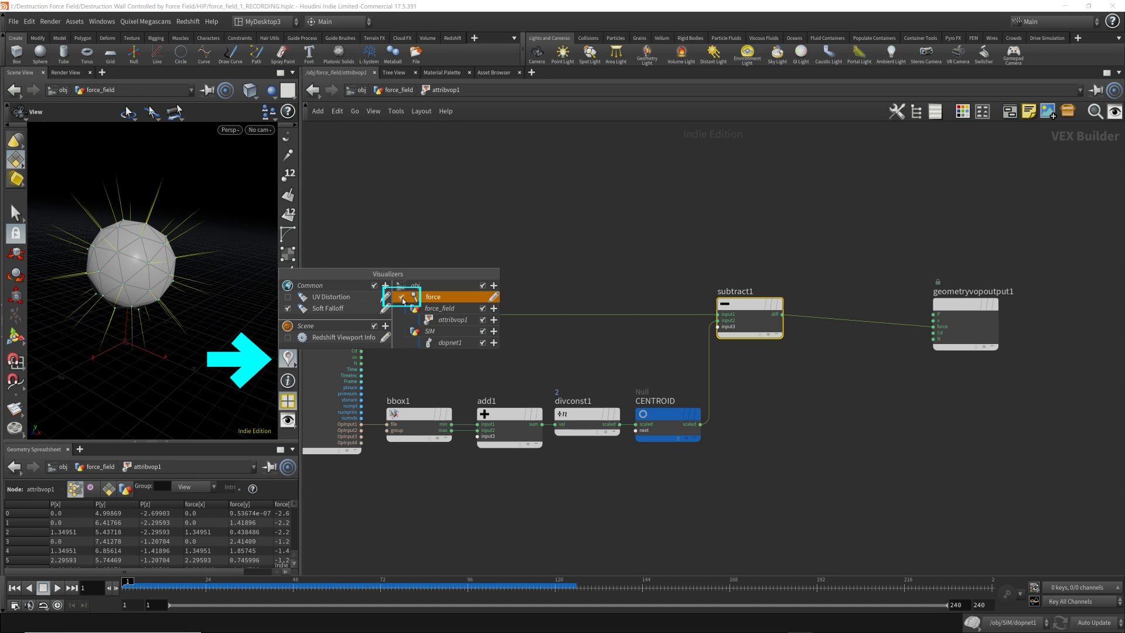
pyautogui.click(288, 358)
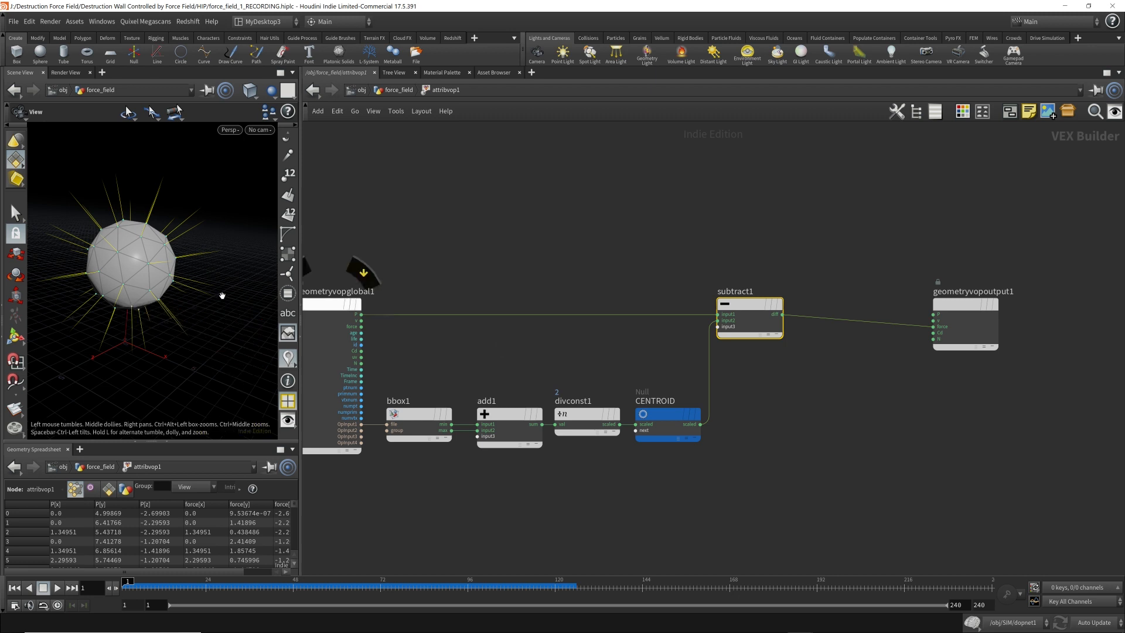
pyautogui.moveTo(222, 296); pyautogui.dragTo(174, 258)
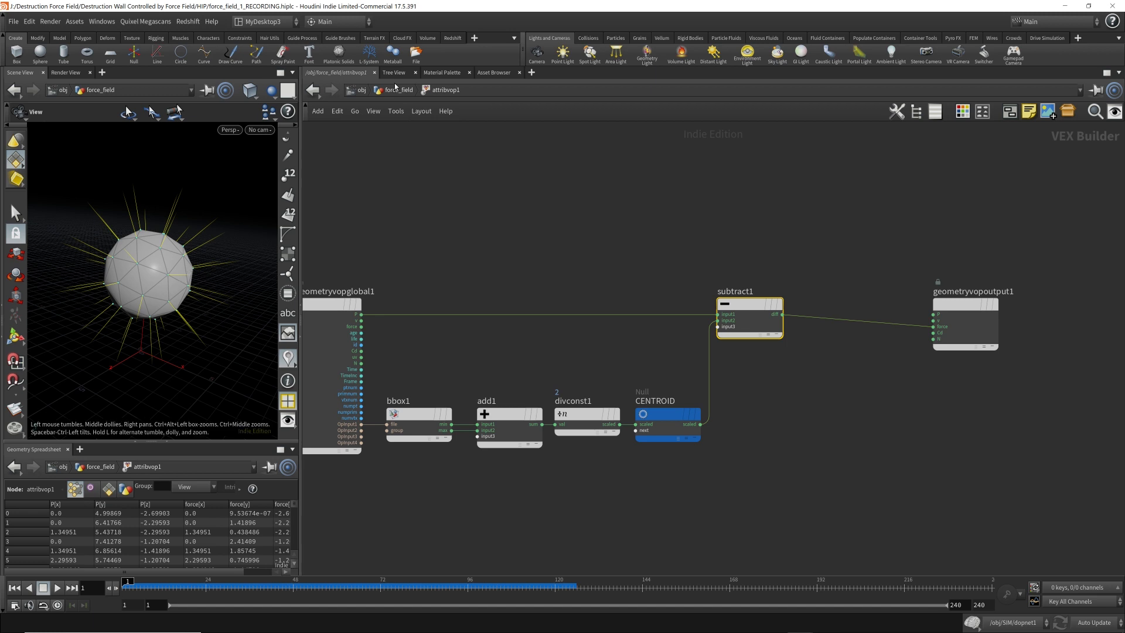
# Return to the force_field network and ghost the other objects so the wall shows together with the sphere.
pyautogui.click(398, 91)
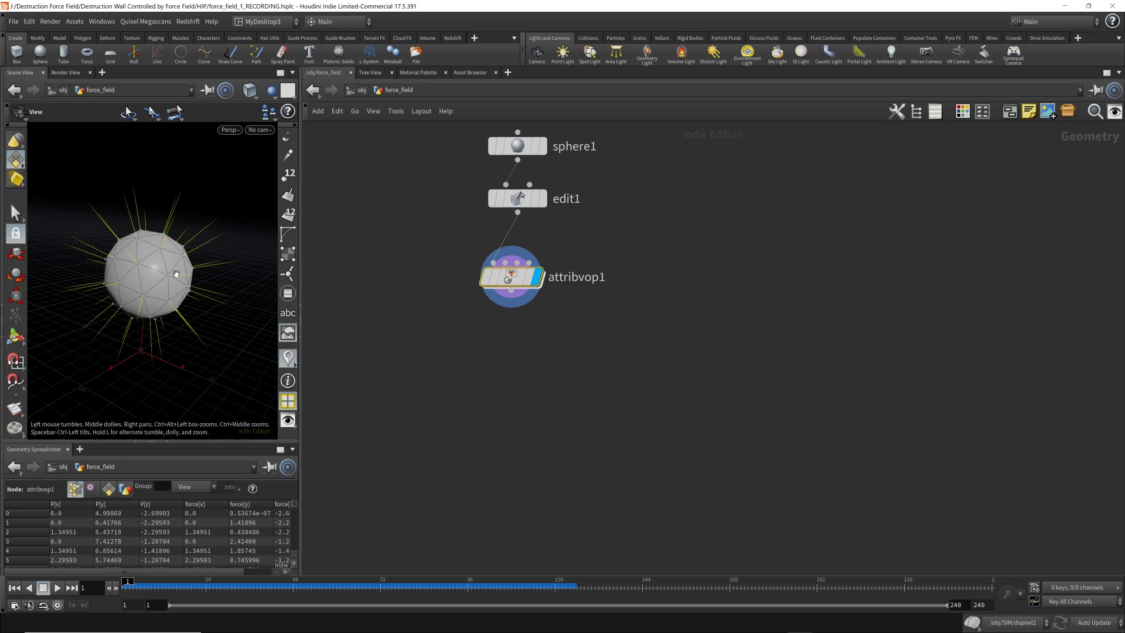
pyautogui.click(271, 95)
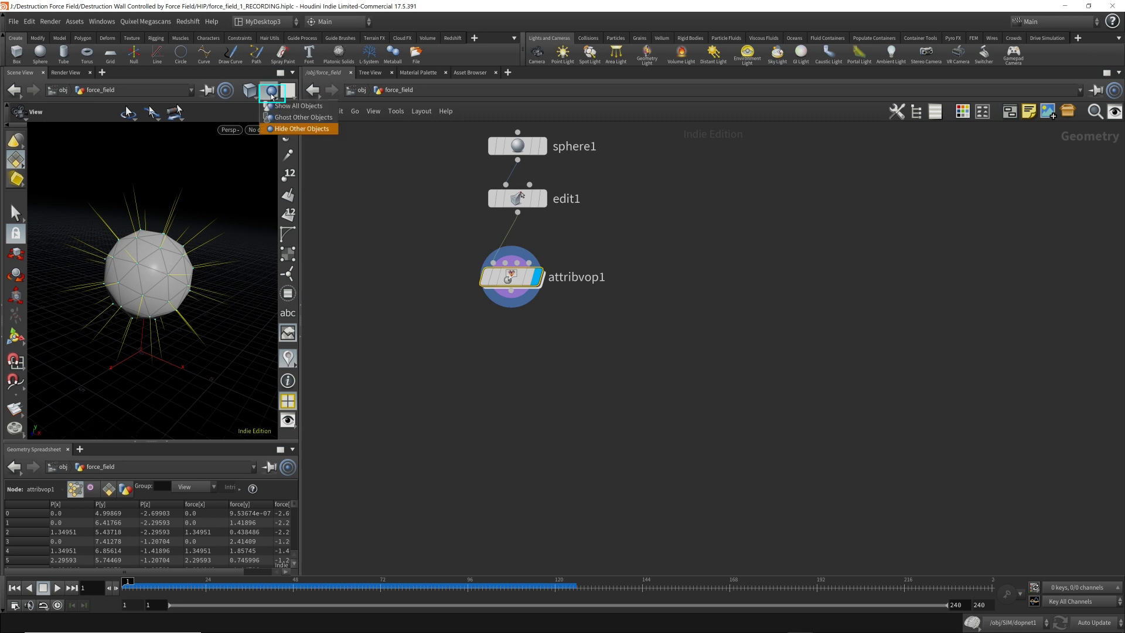
pyautogui.click(296, 117)
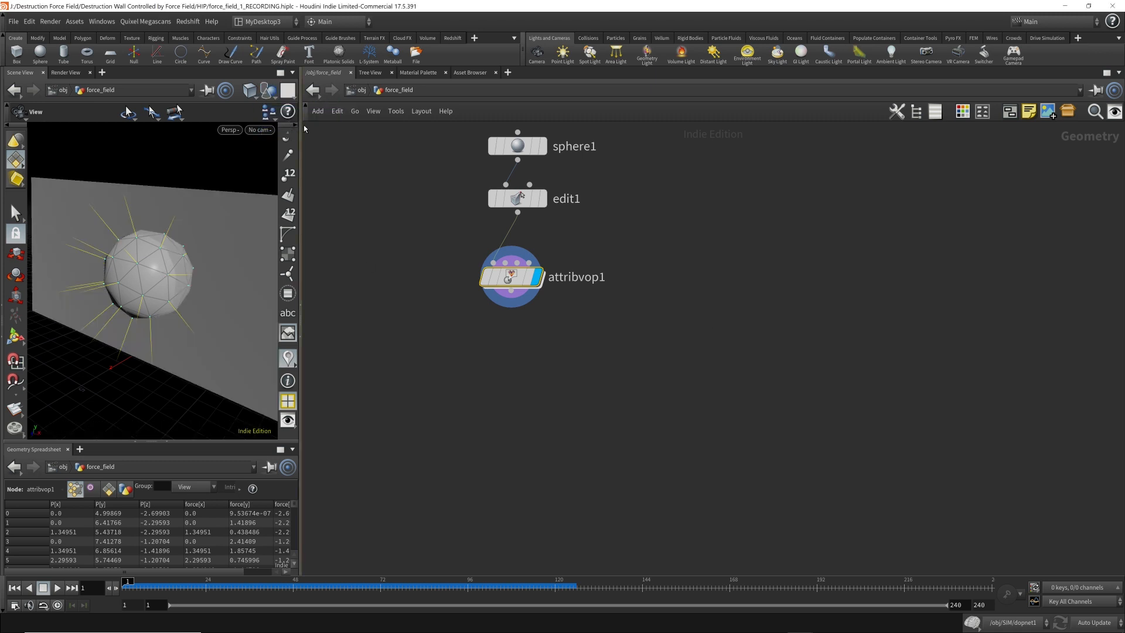
pyautogui.moveTo(151, 244)
pyautogui.mouseDown()
pyautogui.moveTo(131, 276)
pyautogui.moveTo(123, 255)
pyautogui.moveTo(153, 208)
pyautogui.moveTo(152, 250)
pyautogui.mouseUp()
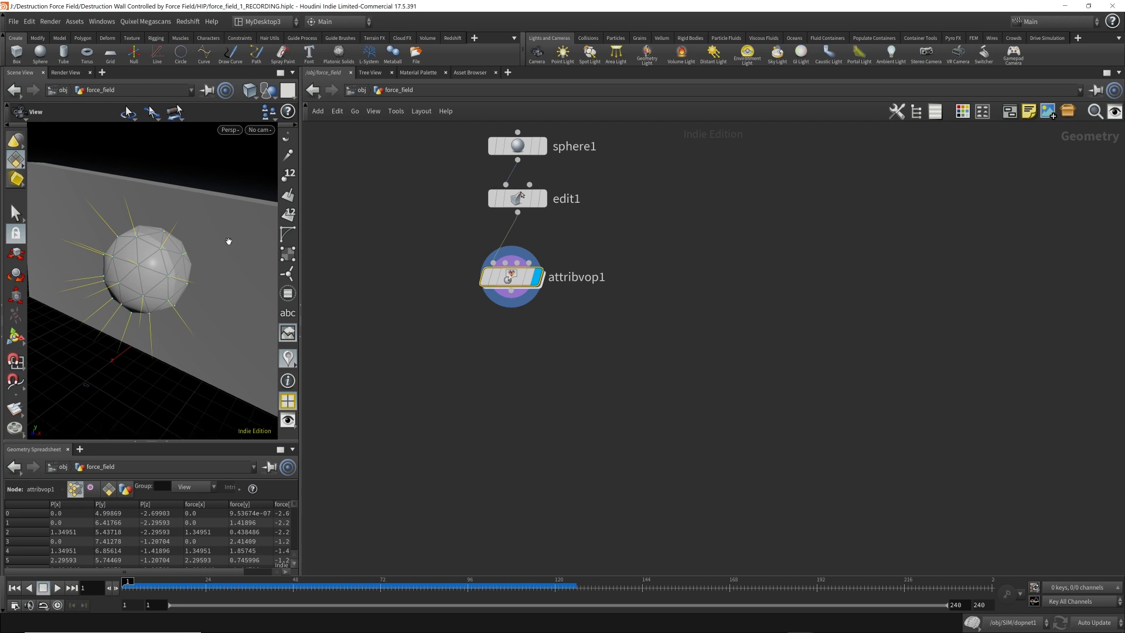
# Make room above attribvop1, add an IsoOffset node fed by edit1, and display it.
pyautogui.moveTo(514, 279); pyautogui.dragTo(514, 365)
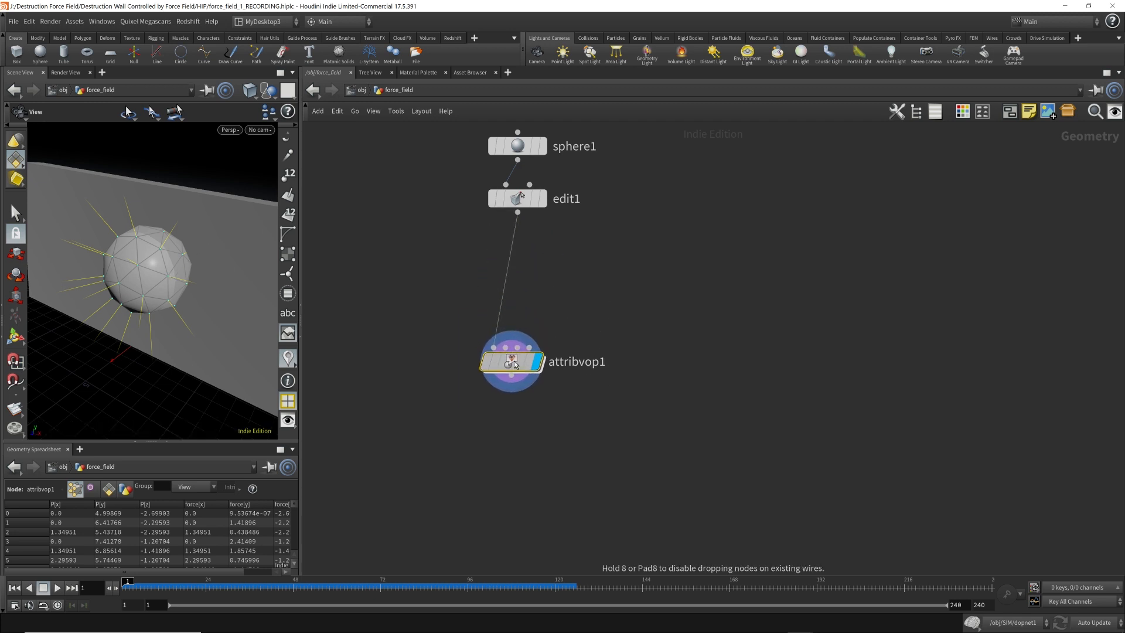
pyautogui.press('Tab')
pyautogui.write('iso')
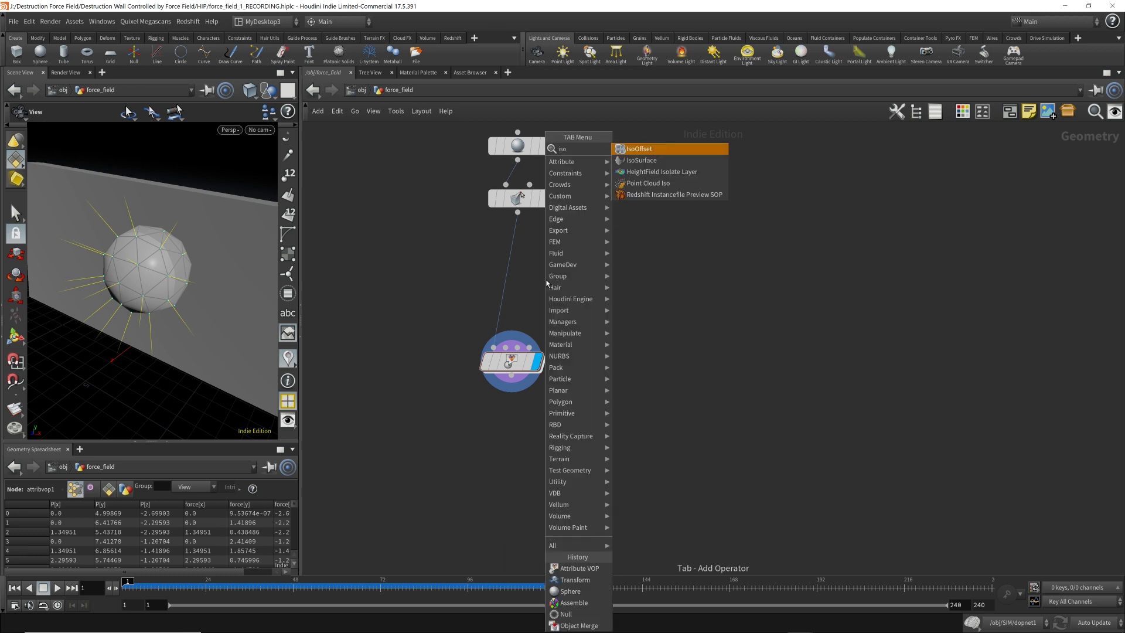
pyautogui.press('Return')
pyautogui.click(640, 261)
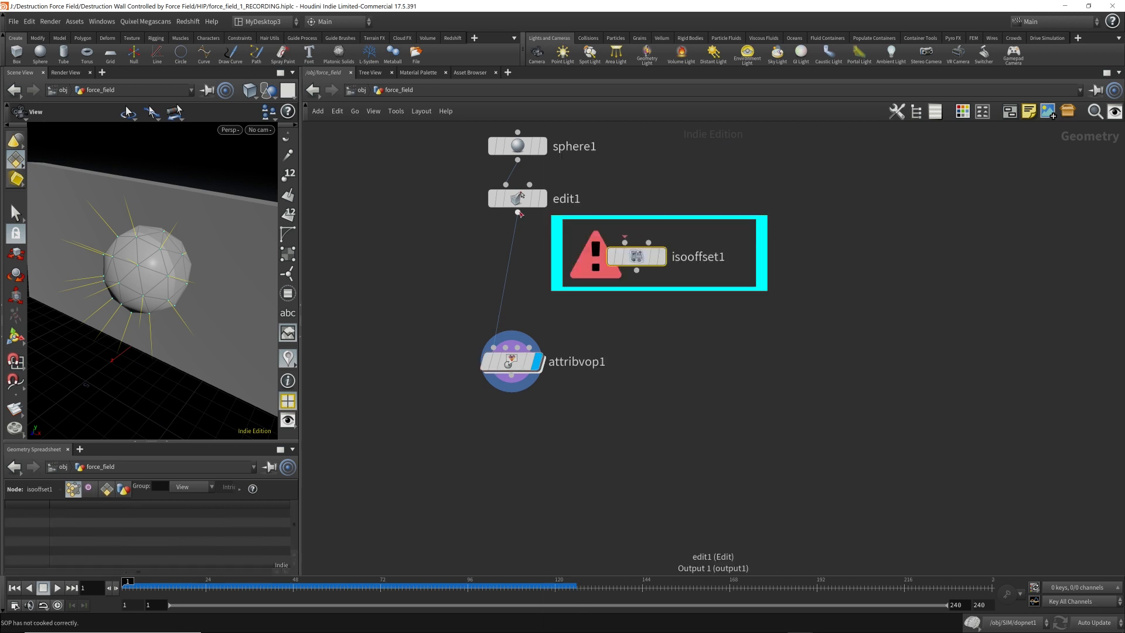
pyautogui.press('r')
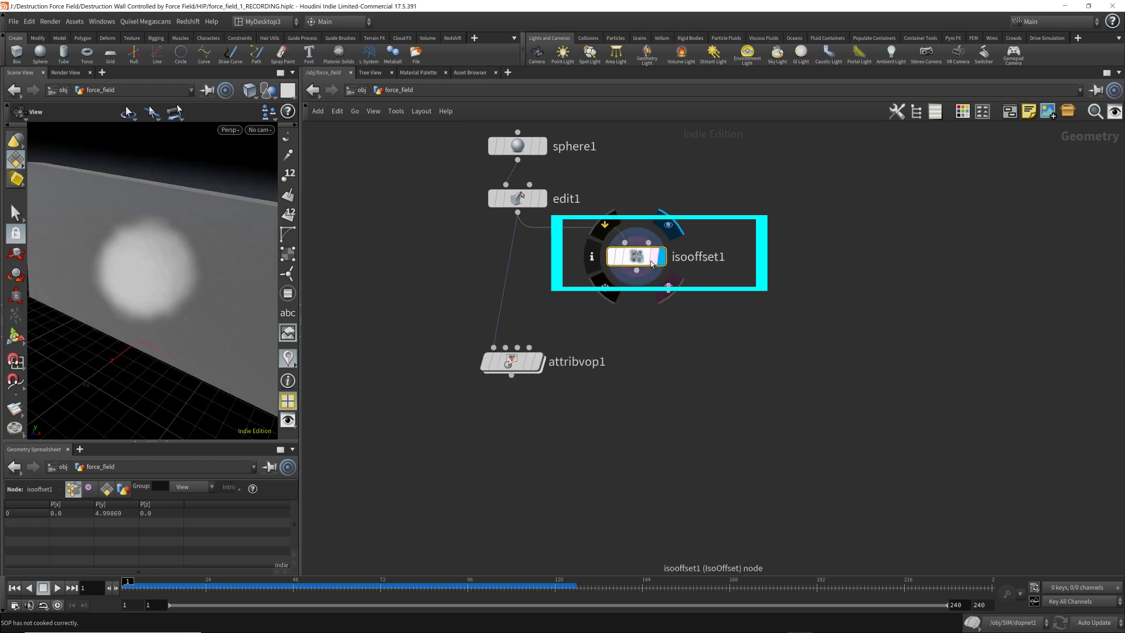
# Add a Scatter node after isooffset1, display its points, and show its parameters.
pyautogui.click(638, 271)
pyautogui.press('Tab')
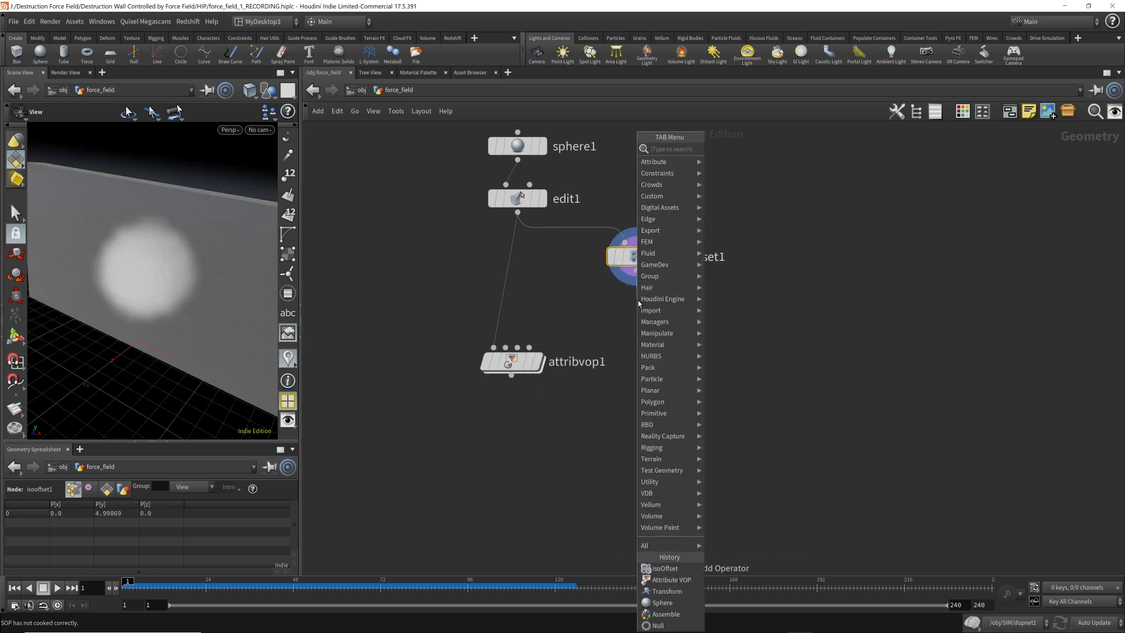
pyautogui.write('sca')
pyautogui.press('Return')
pyautogui.click(639, 307)
pyautogui.click(659, 314)
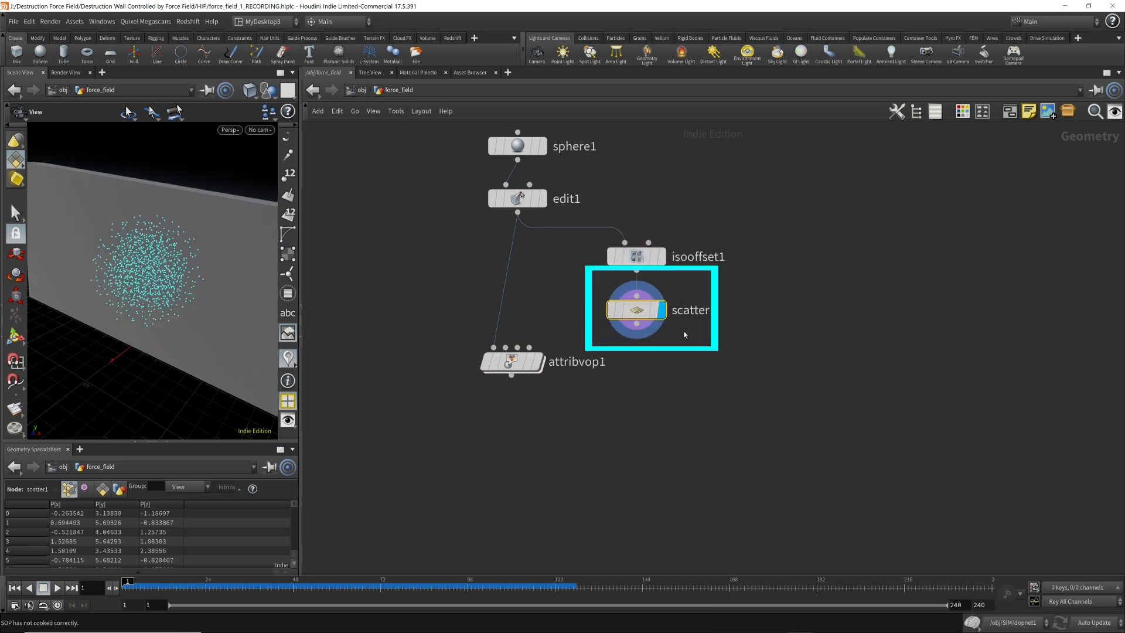
pyautogui.press('p')
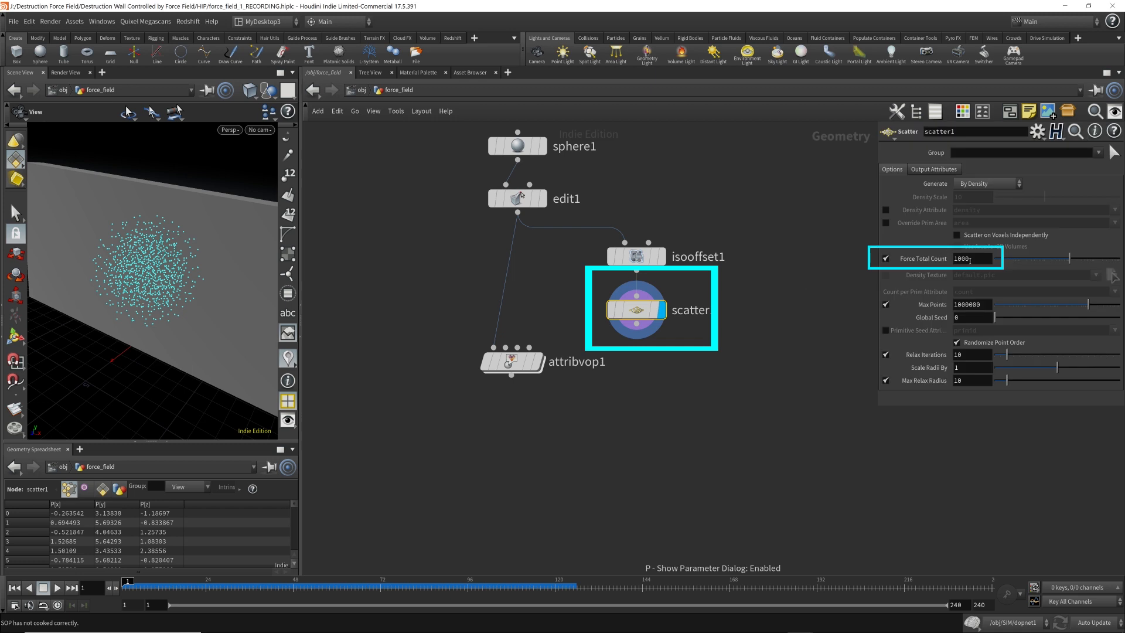
# Feed scatter1 into attribvop1's first input in place of edit1, and display attribvop1 to inspect the force vectors.
pyautogui.click(512, 362)
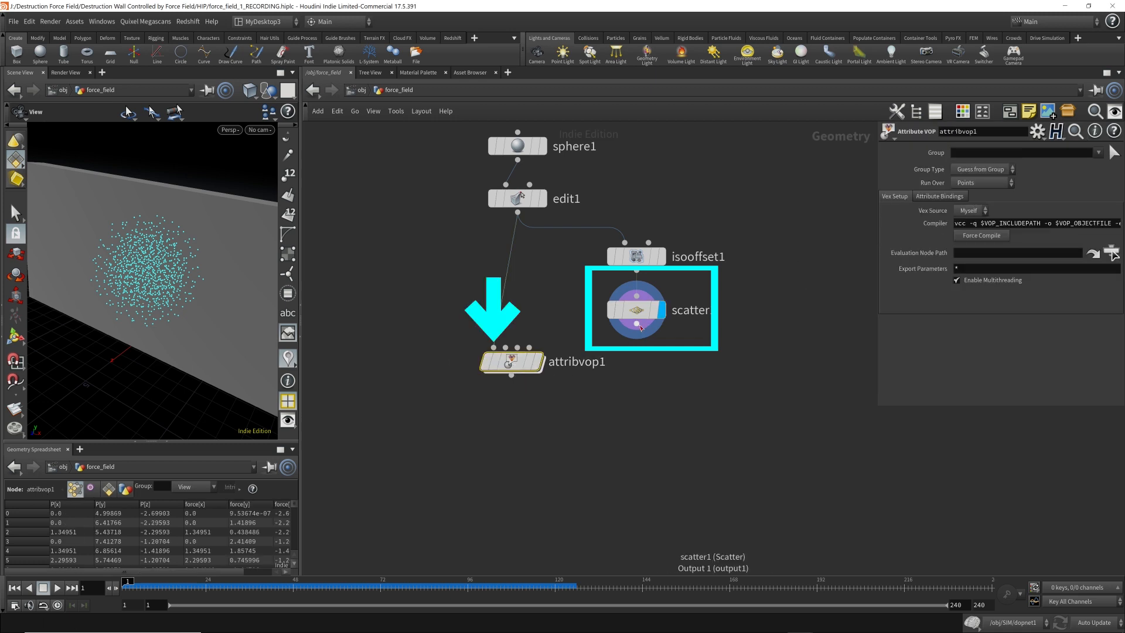
pyautogui.moveTo(637, 324); pyautogui.dragTo(508, 344)
pyautogui.click(496, 350)
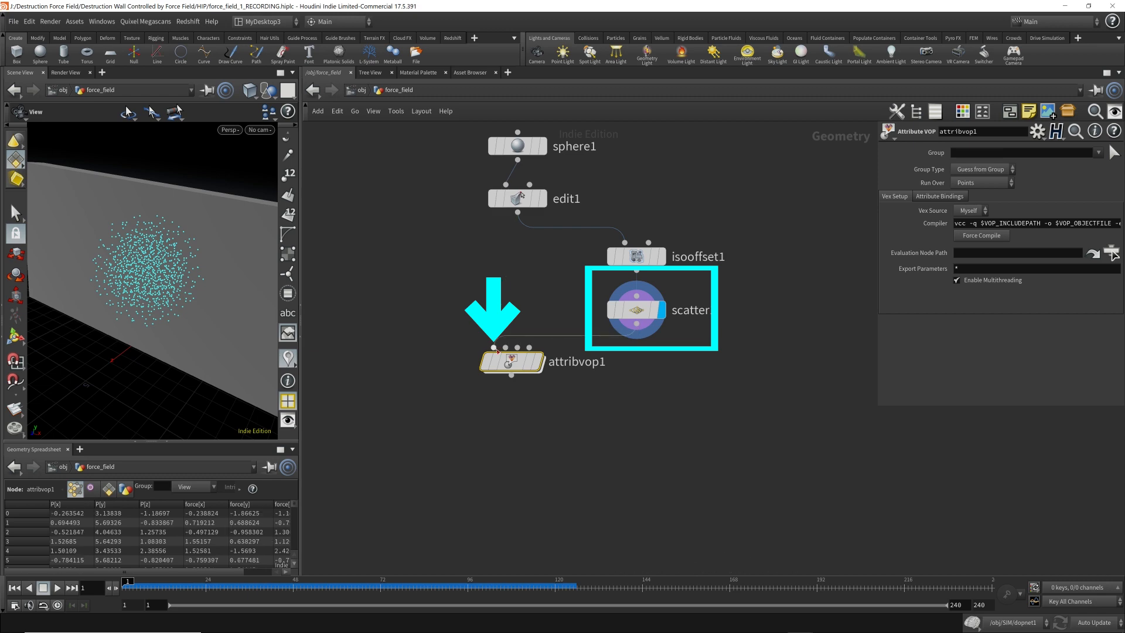
pyautogui.click(530, 368)
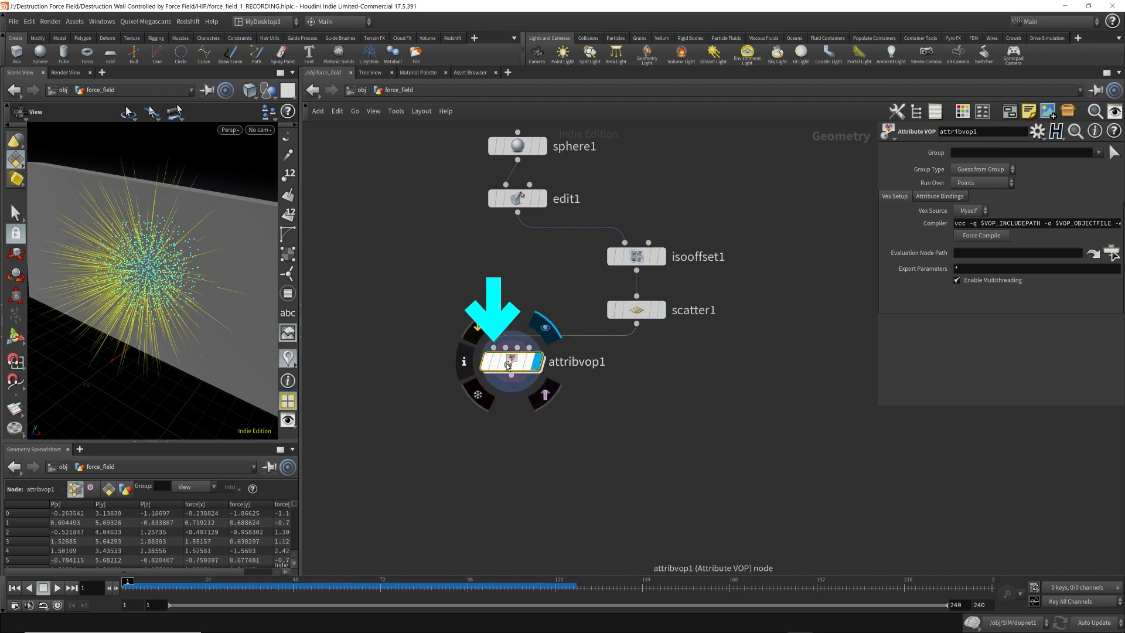
pyautogui.moveTo(180, 277); pyautogui.dragTo(216, 237)
# Add a Null node connected to attribvop1's output.
pyautogui.moveTo(511, 376); pyautogui.dragTo(518, 476)
pyautogui.press('Tab')
pyautogui.write('null')
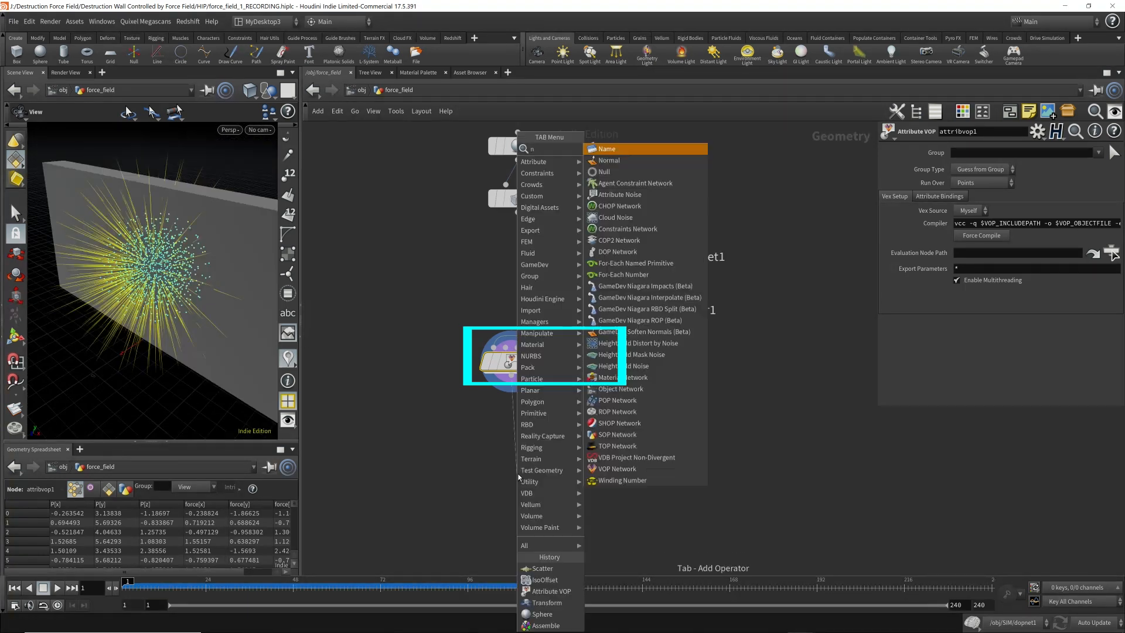
pyautogui.press('Return')
pyautogui.click(514, 484)
# Rename the new null OUT_force_field, and save the scene with that node displayed.
pyautogui.click(553, 483)
pyautogui.write('OUT_force_field')
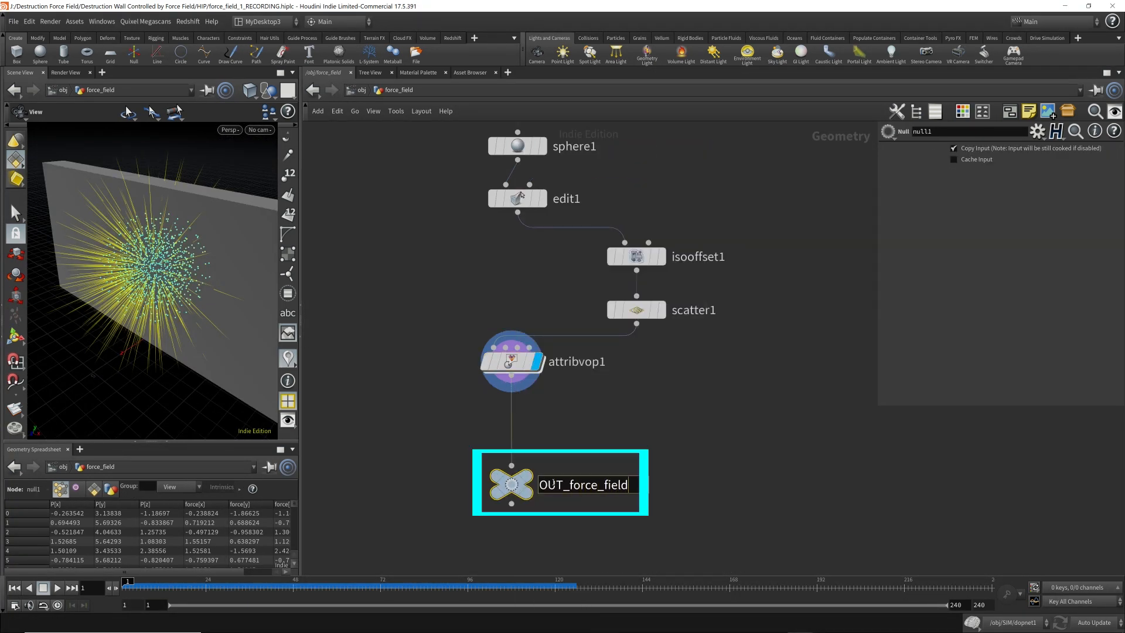
pyautogui.press('Return')
pyautogui.click(526, 476)
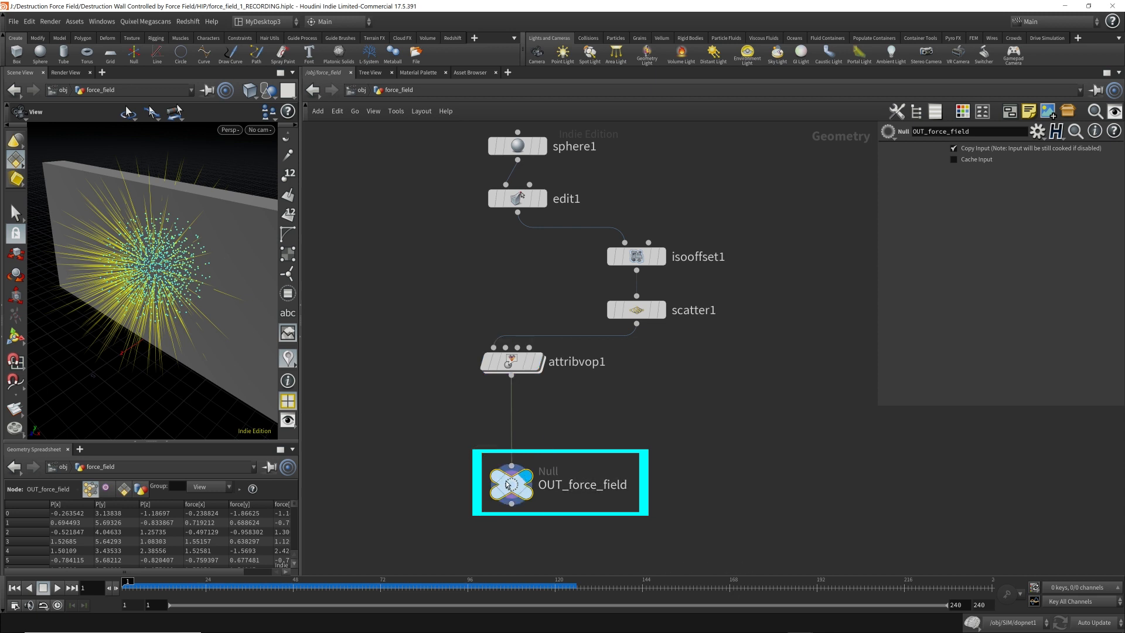
pyautogui.hotkey('ctrl', 's')
# Go to the object level and enter dopnet1 inside the SIM object, with the whole wall in view.
pyautogui.click(361, 89)
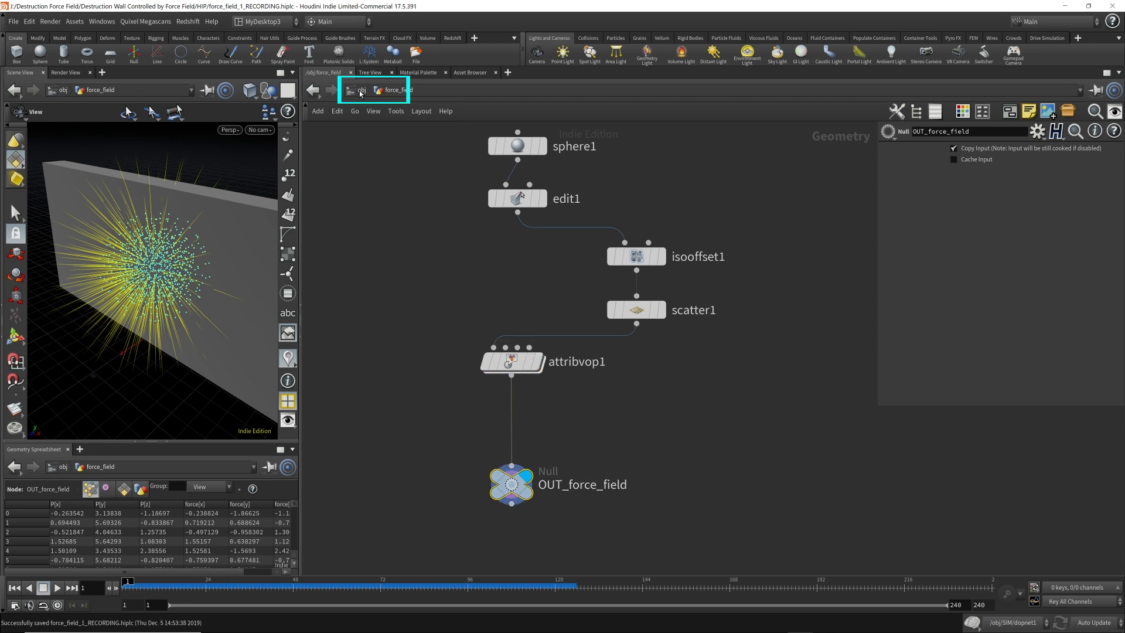
pyautogui.click(445, 380)
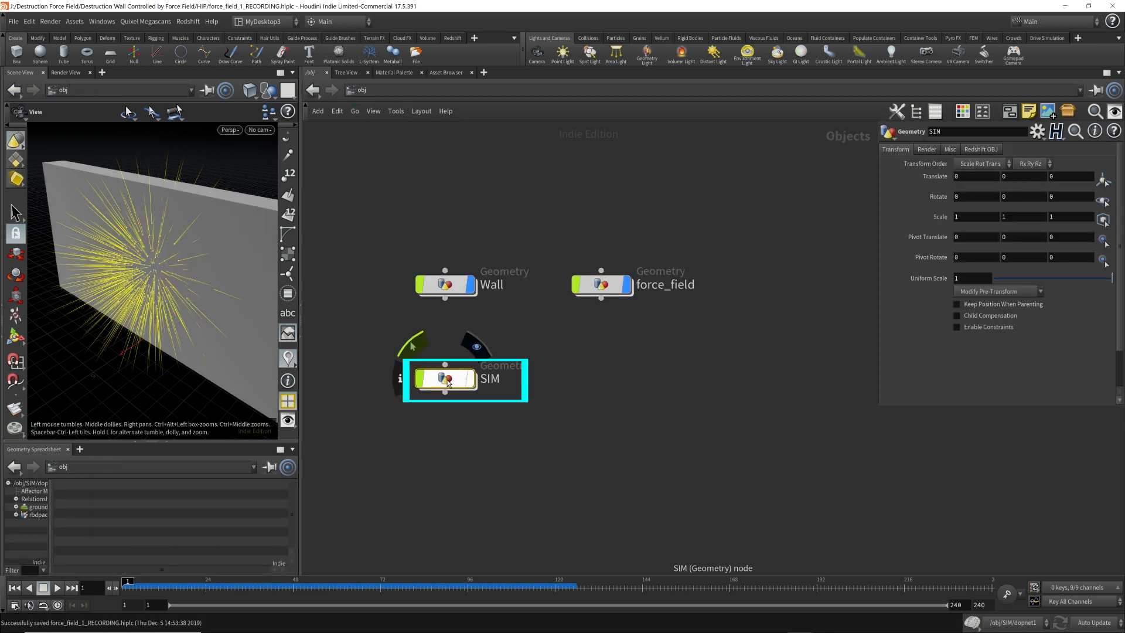
pyautogui.doubleClick(447, 380)
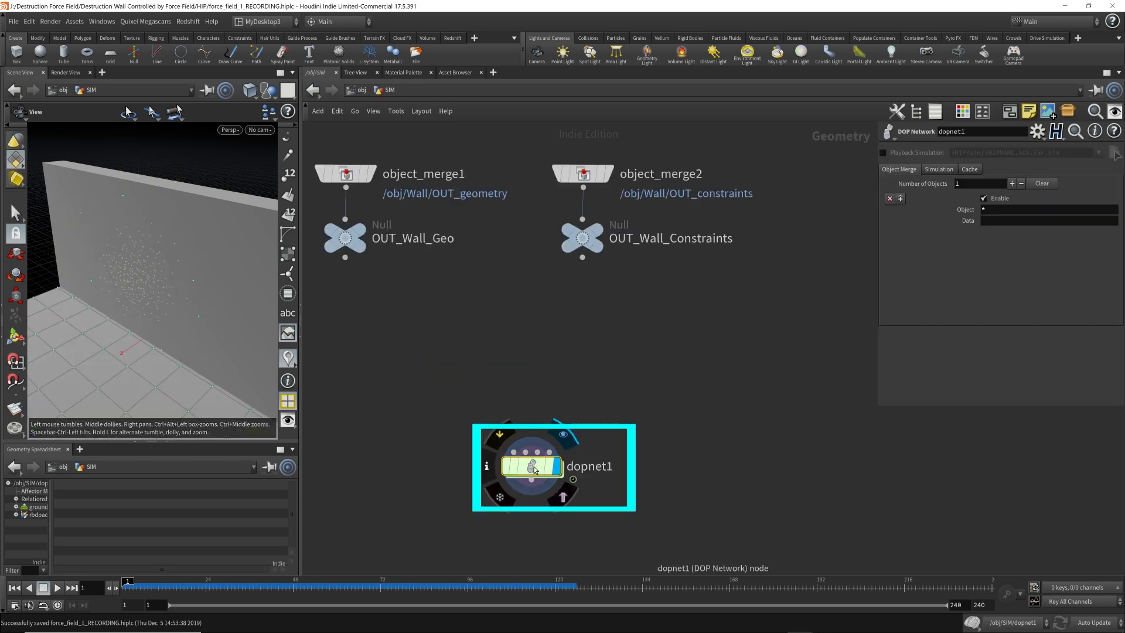
pyautogui.doubleClick(535, 470)
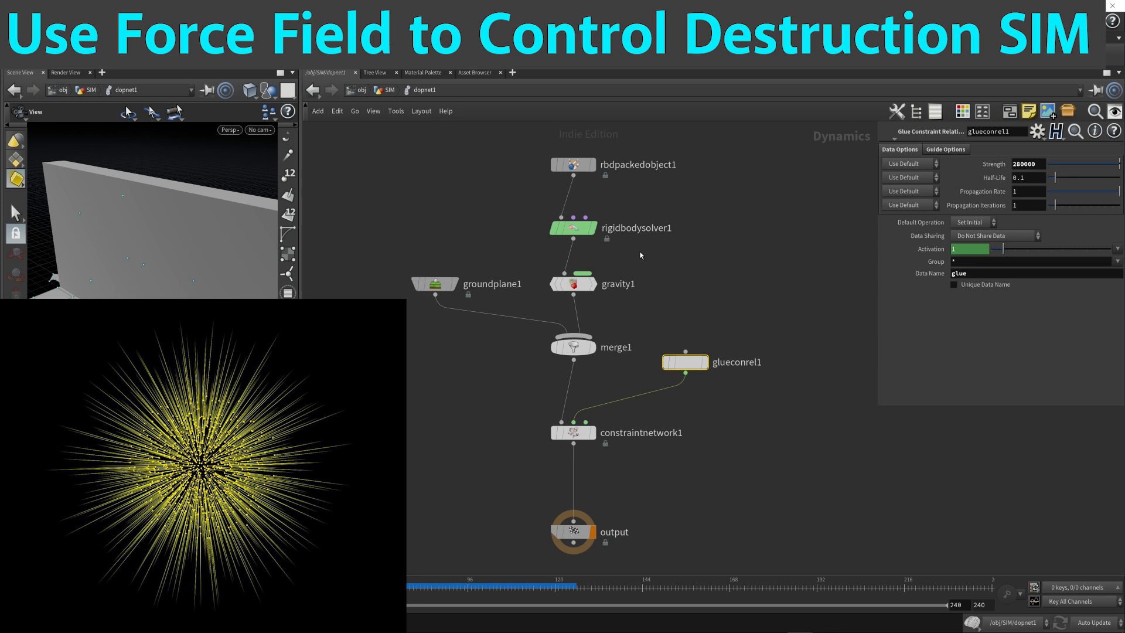
pyautogui.moveTo(245, 284); pyautogui.dragTo(149, 276, button='right')
pyautogui.moveTo(217, 280); pyautogui.dragTo(204, 283)
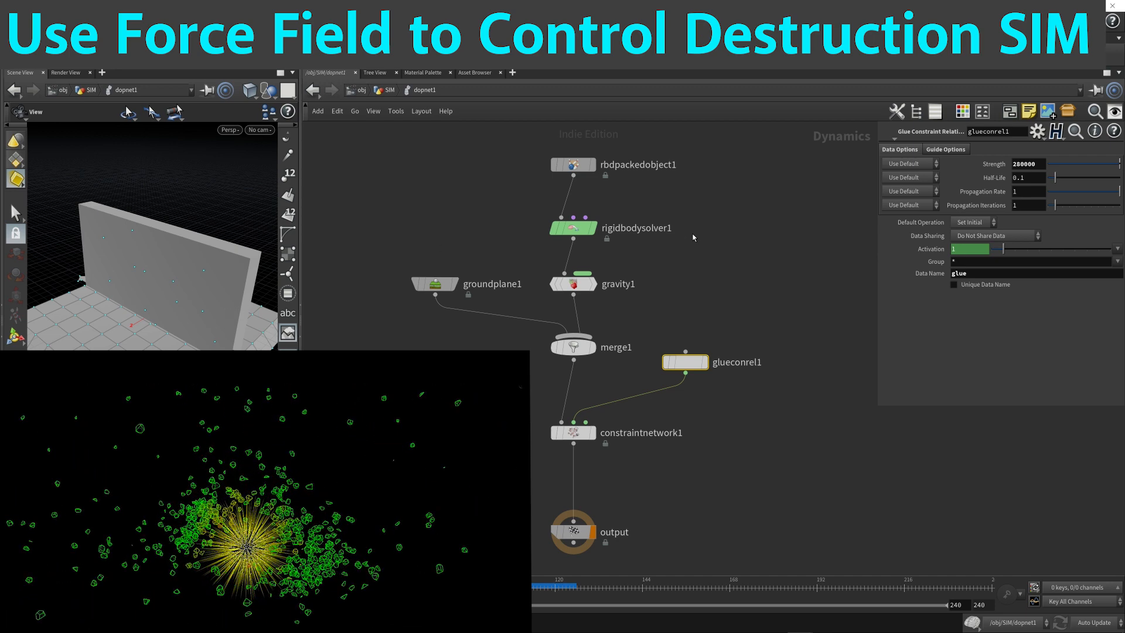
# Move rbdpackedobject1 aside, add a Geometry VOP node, and connect its output to rigidbodysolver1's third input.
pyautogui.moveTo(585, 164); pyautogui.dragTo(482, 155)
pyautogui.press('Tab')
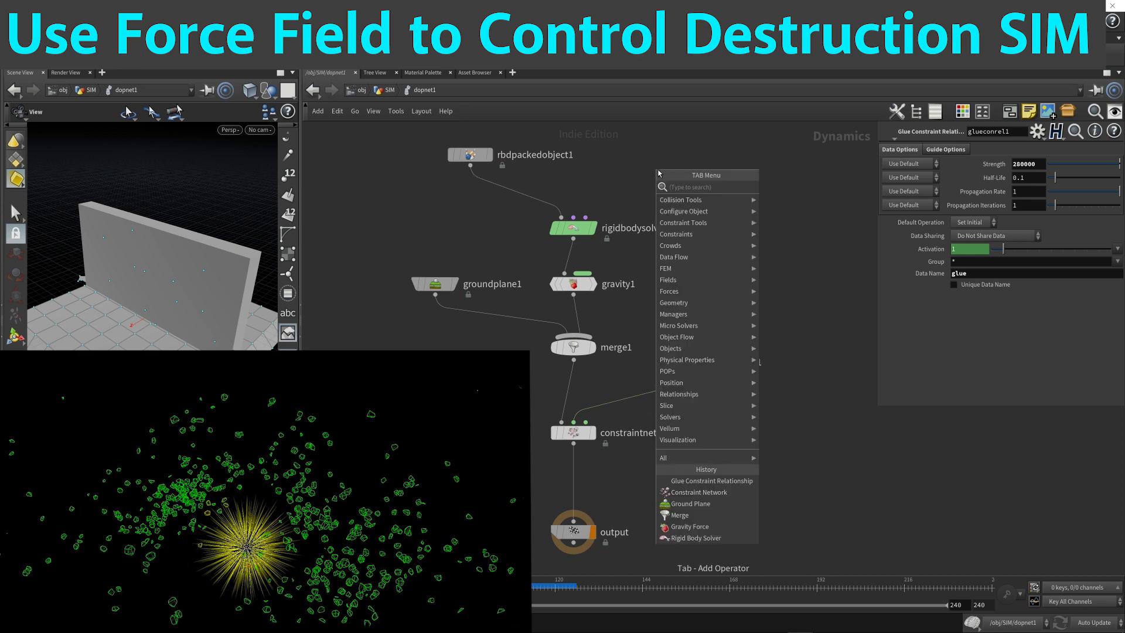
pyautogui.write('geo')
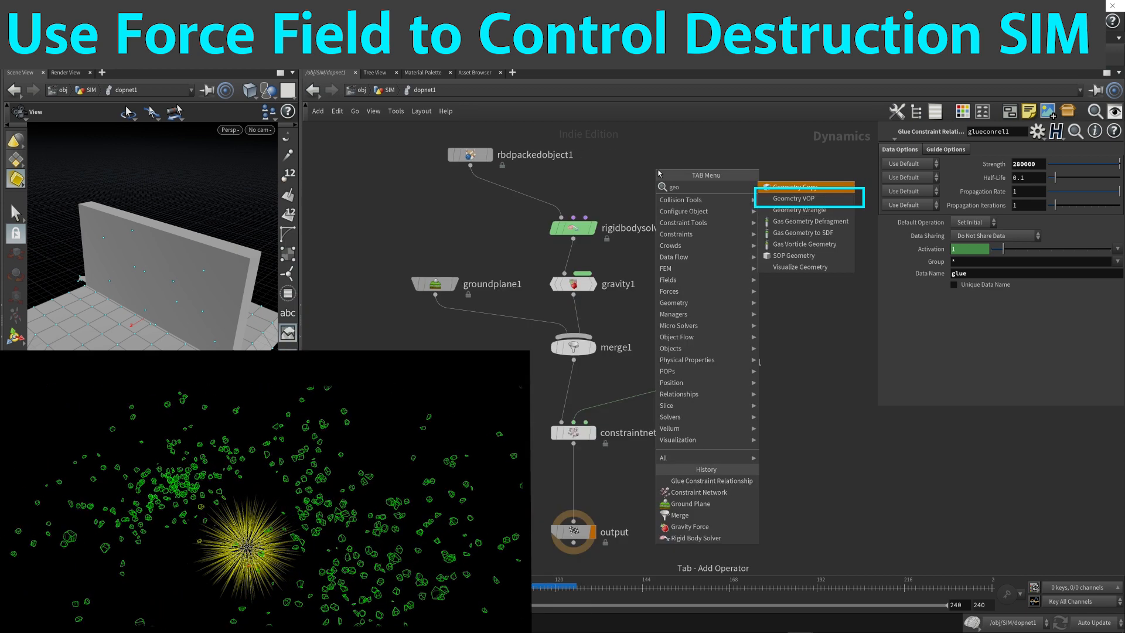
pyautogui.press('Down')
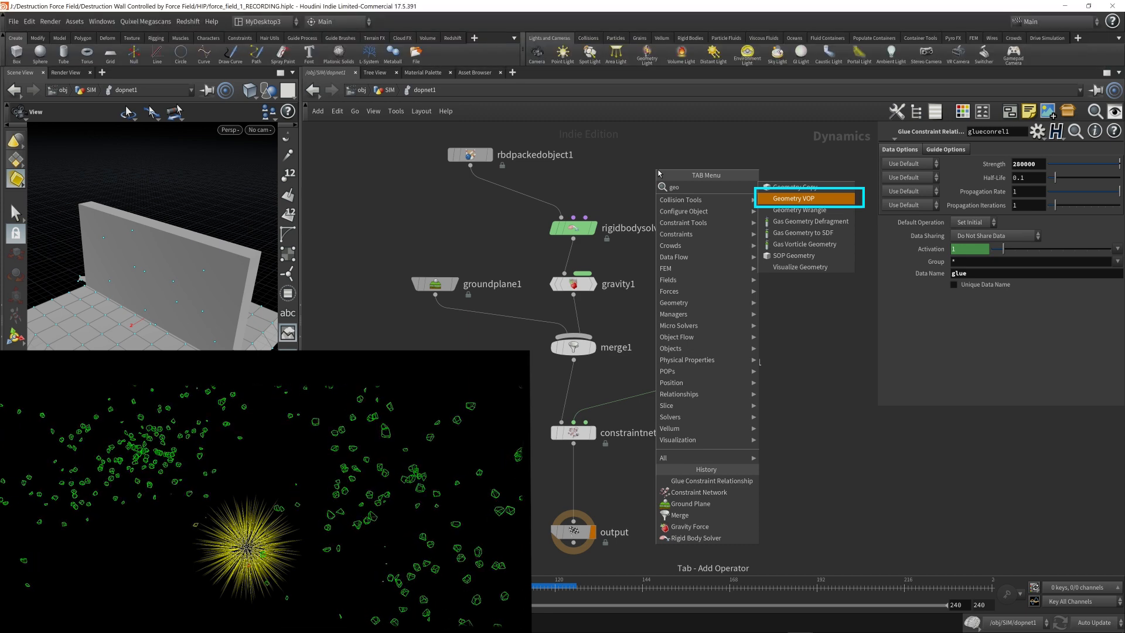
pyautogui.press('Return')
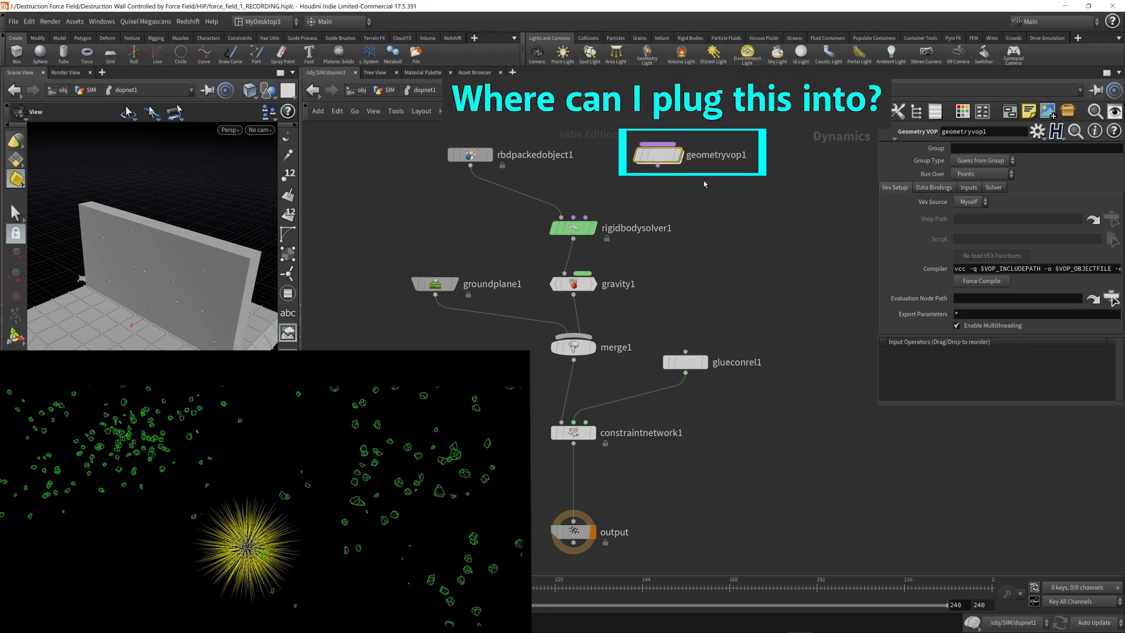
pyautogui.click(578, 230)
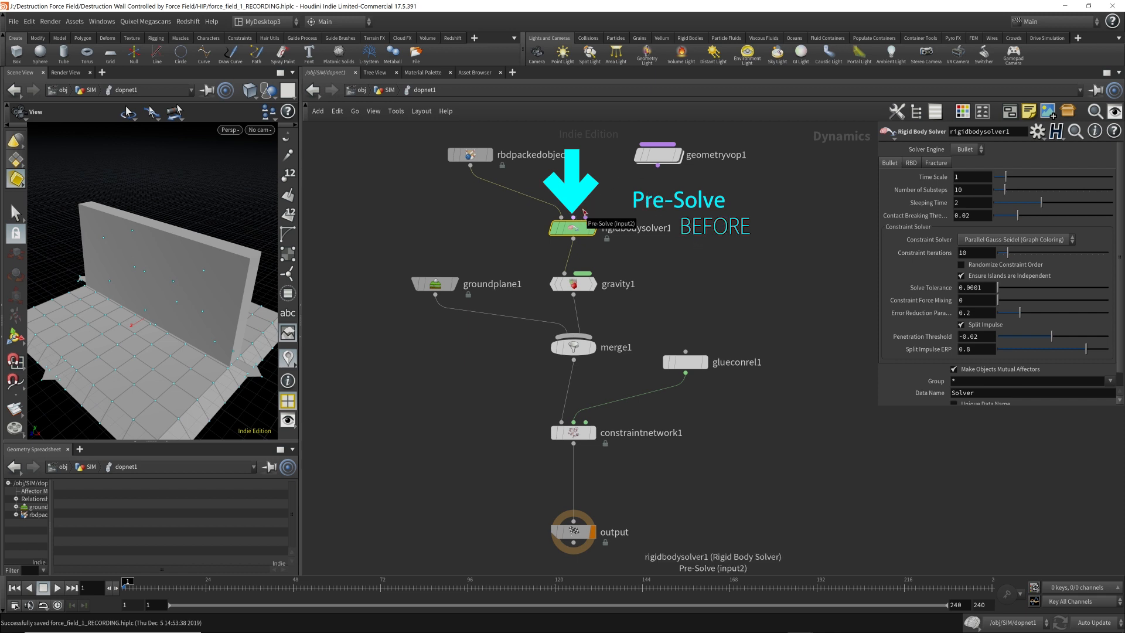
pyautogui.moveTo(657, 166); pyautogui.dragTo(586, 218)
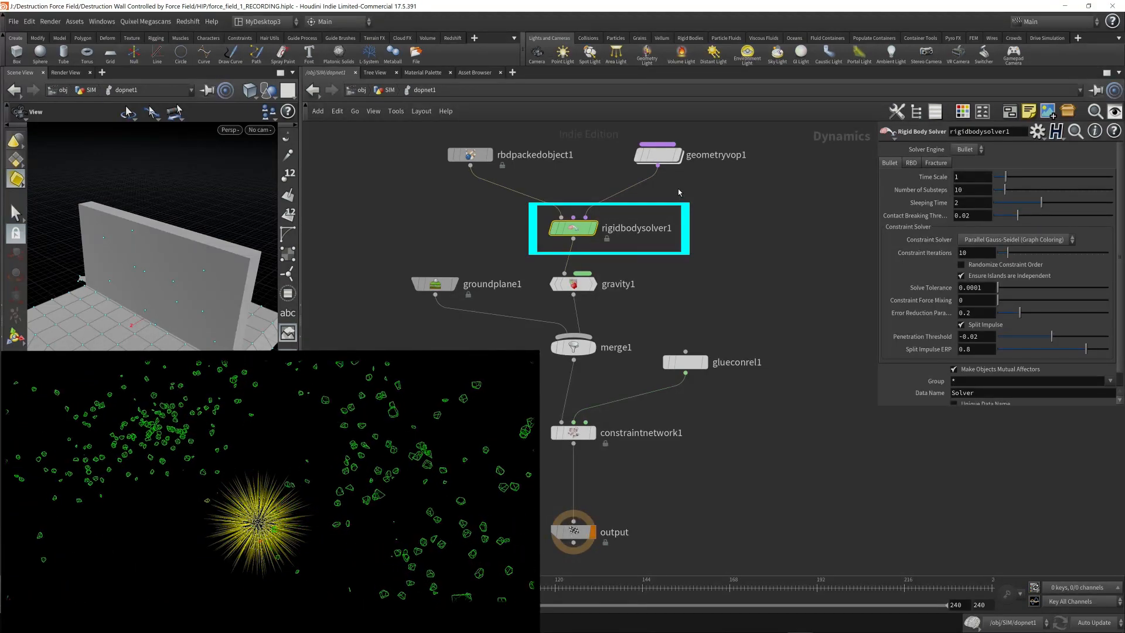
# Set Input 1 of geometryvop1 to SOP.
pyautogui.click(662, 157)
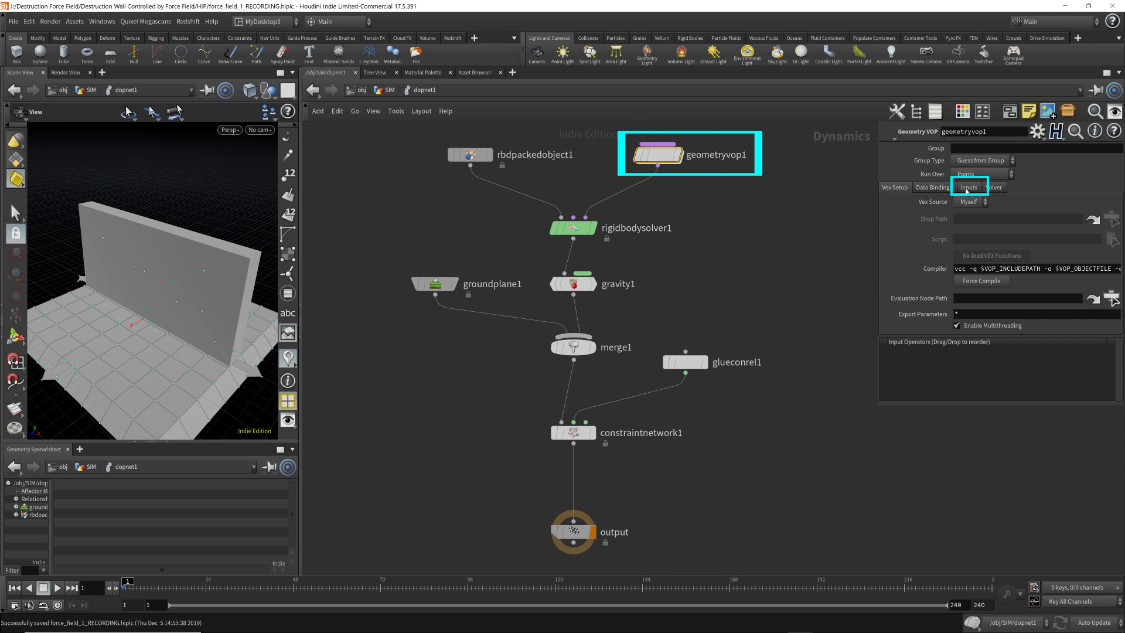
pyautogui.click(968, 188)
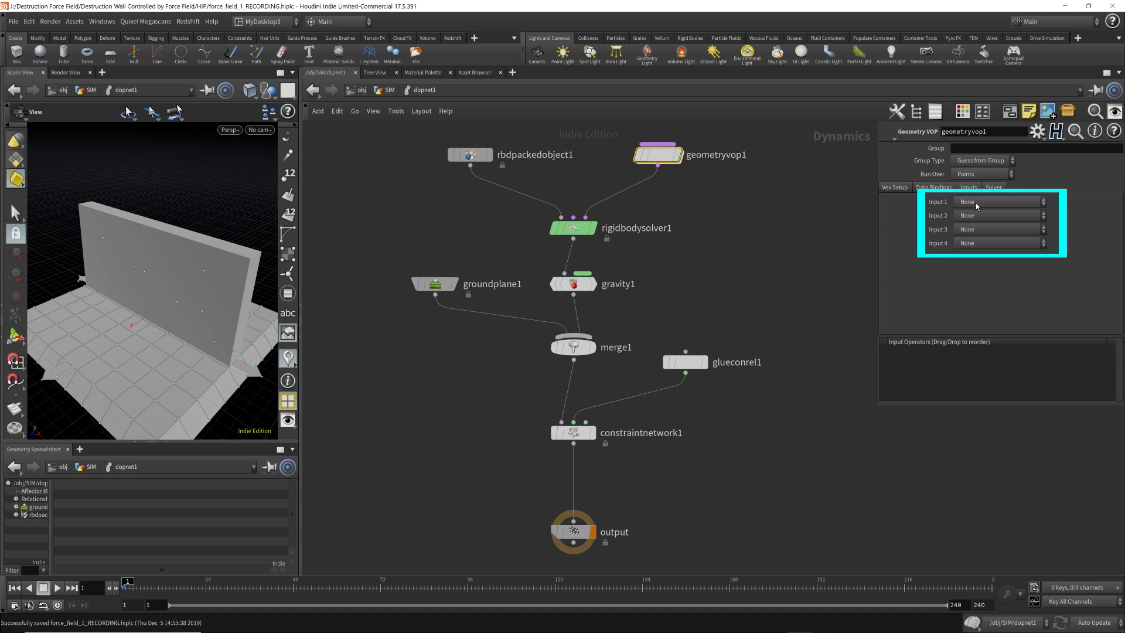
pyautogui.click(975, 202)
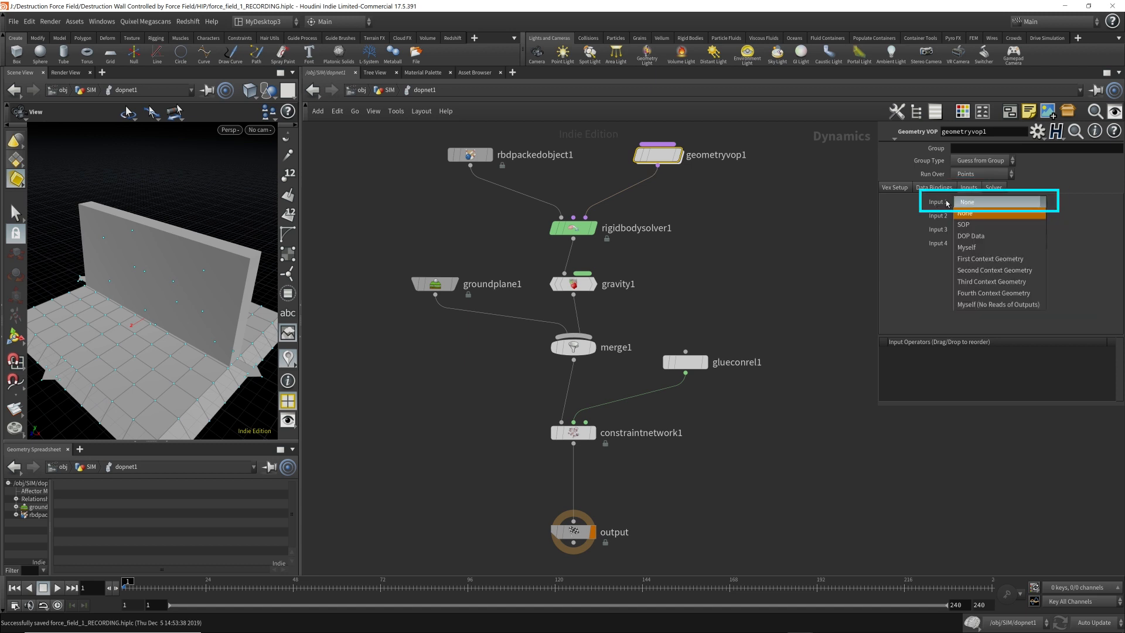
pyautogui.click(965, 226)
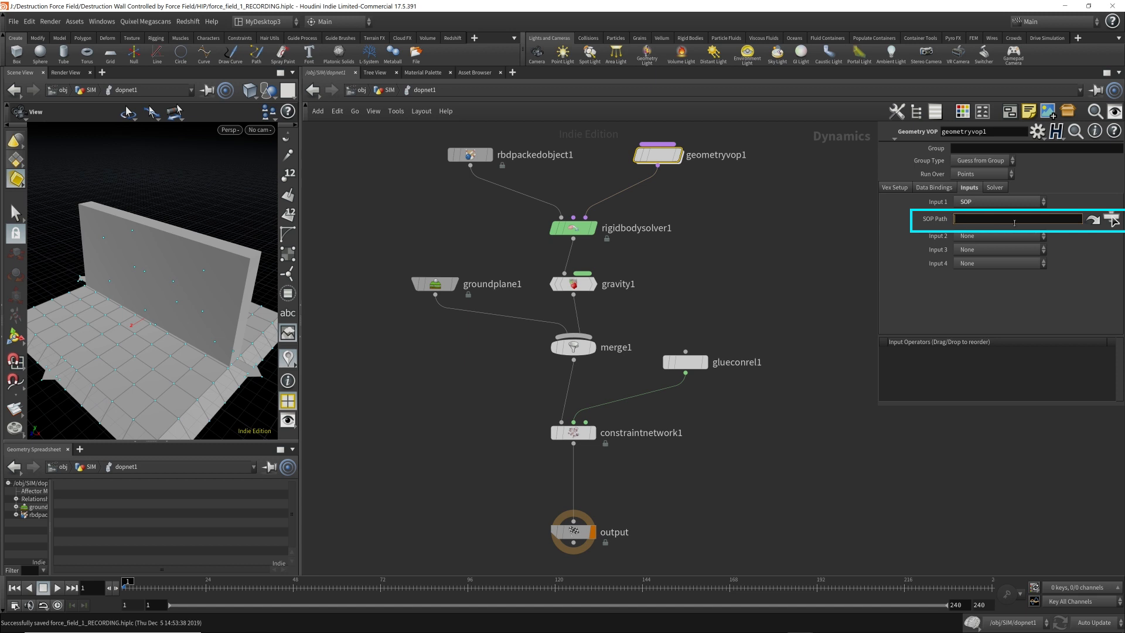
# In the SIM network, duplicate object_merge1 with its null and set the copied Object Merge's object to /obj/force_field/OUT_force_field.
pyautogui.click(388, 91)
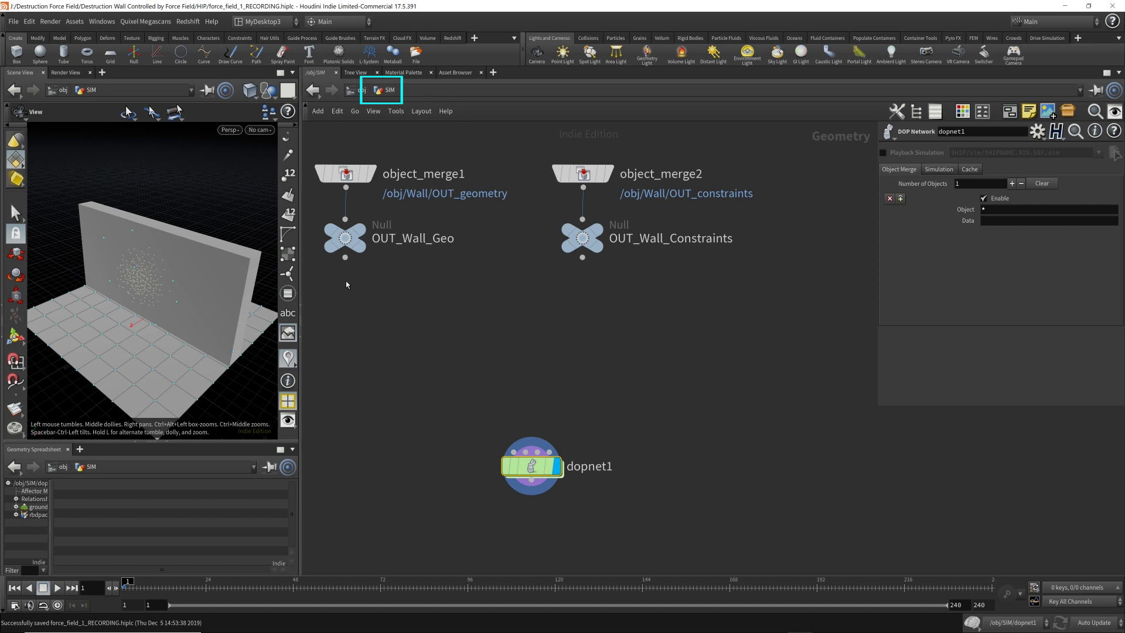
pyautogui.moveTo(398, 275); pyautogui.dragTo(358, 332)
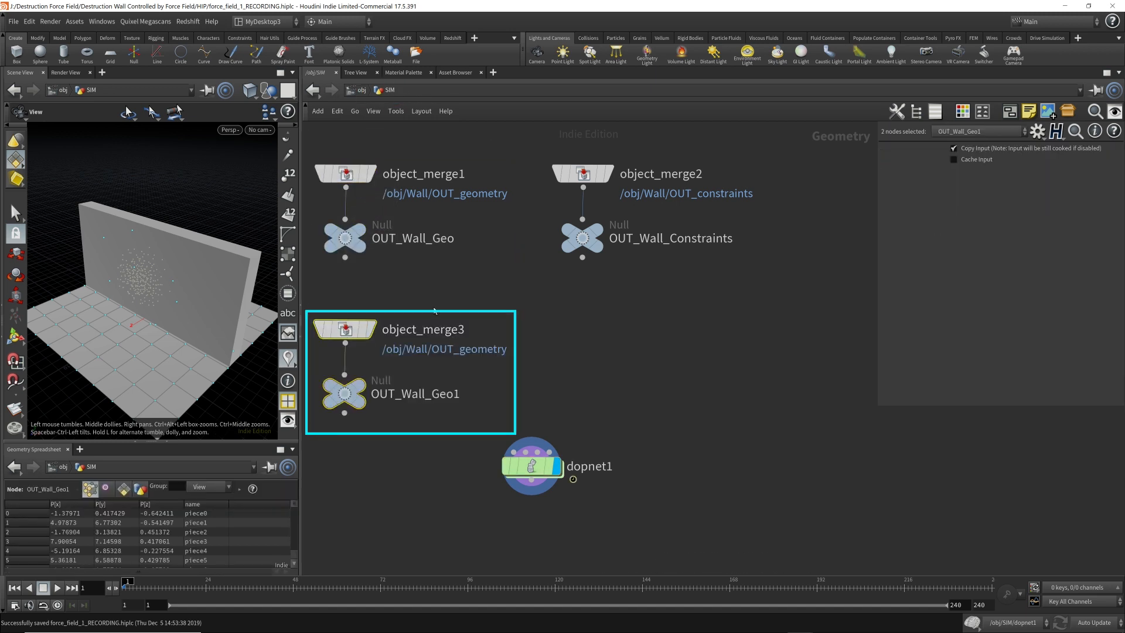
pyautogui.click(358, 333)
pyautogui.click(1104, 179)
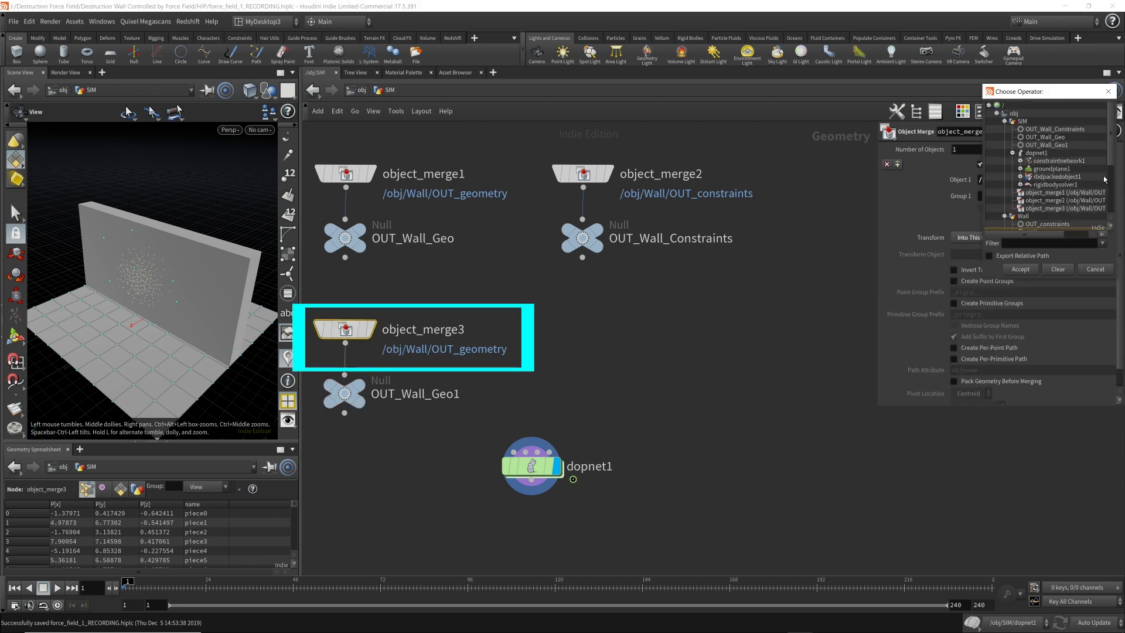
pyautogui.click(1005, 121)
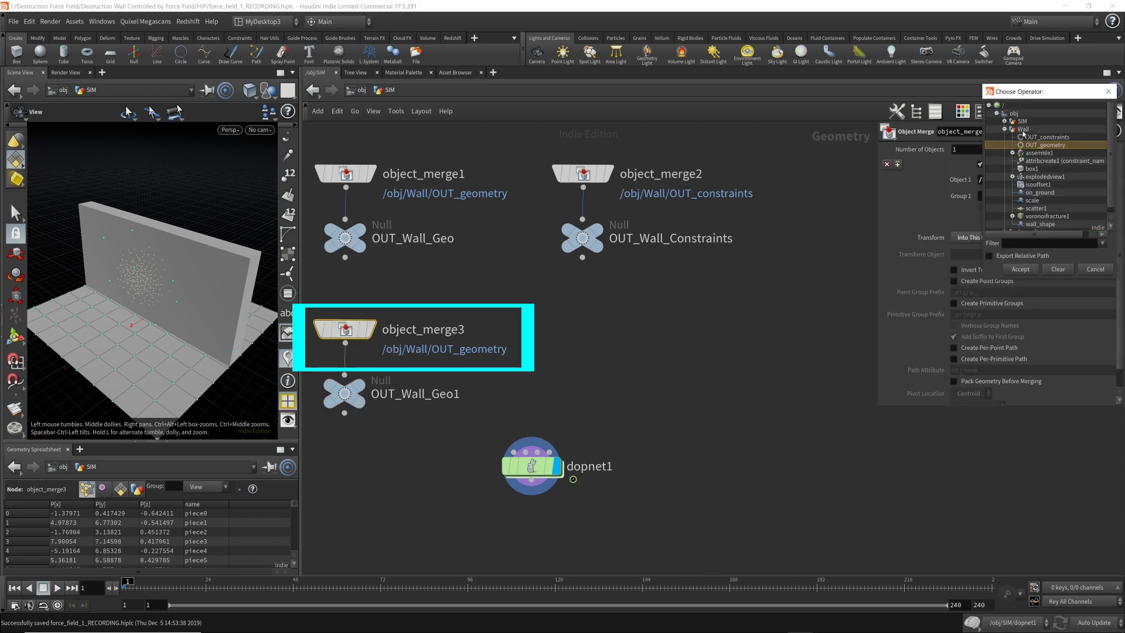
pyautogui.click(1004, 129)
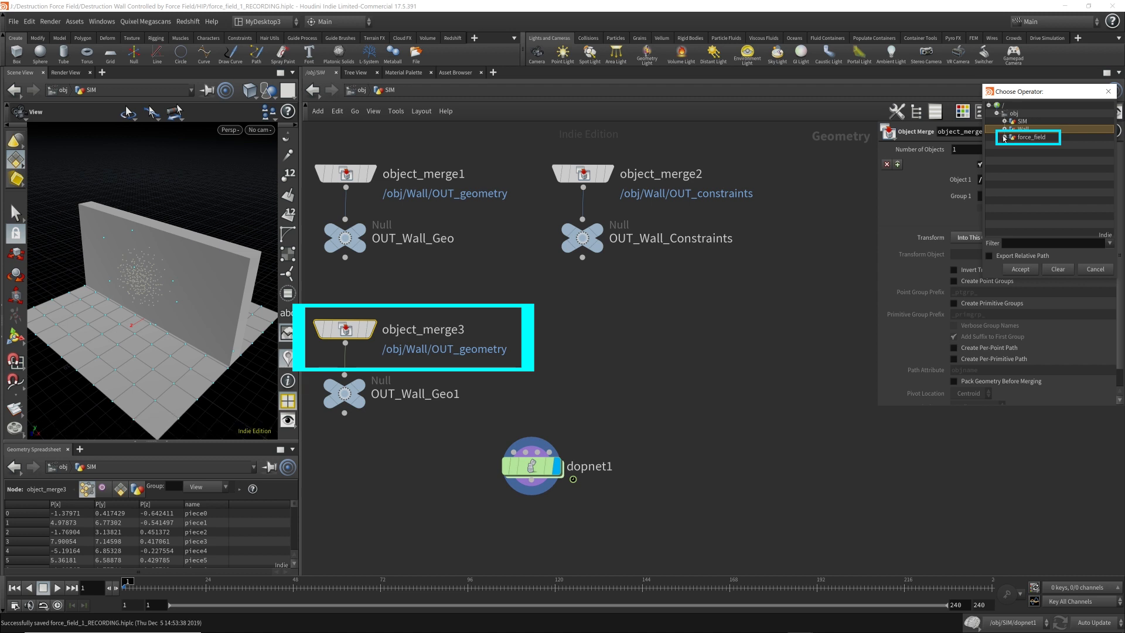
pyautogui.click(1005, 137)
pyautogui.click(1030, 138)
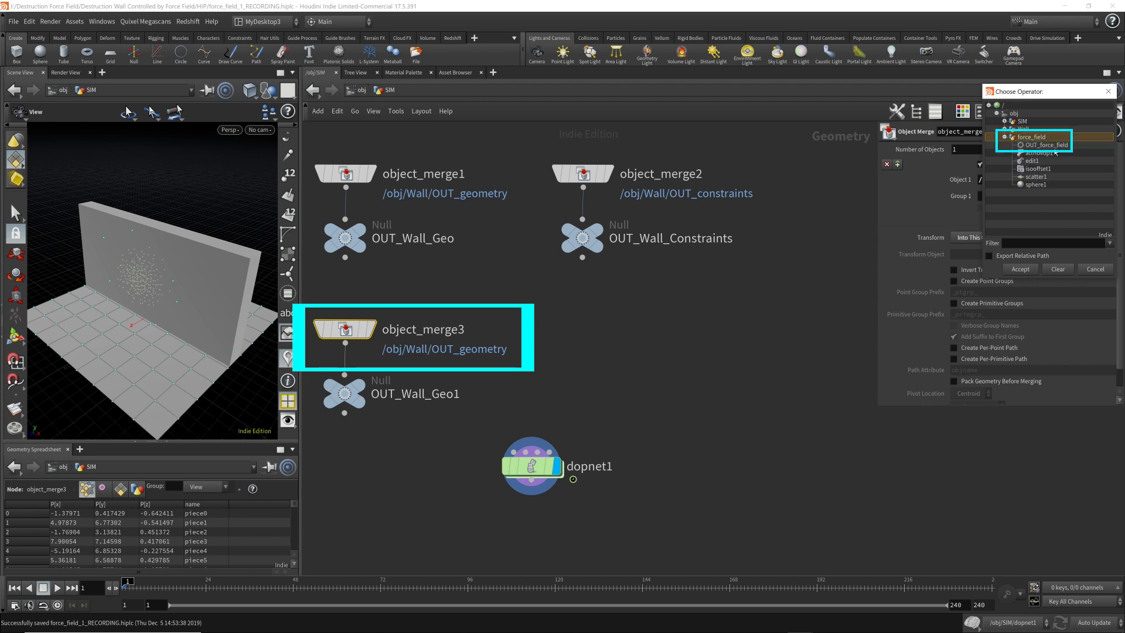
pyautogui.click(1048, 146)
pyautogui.click(1022, 270)
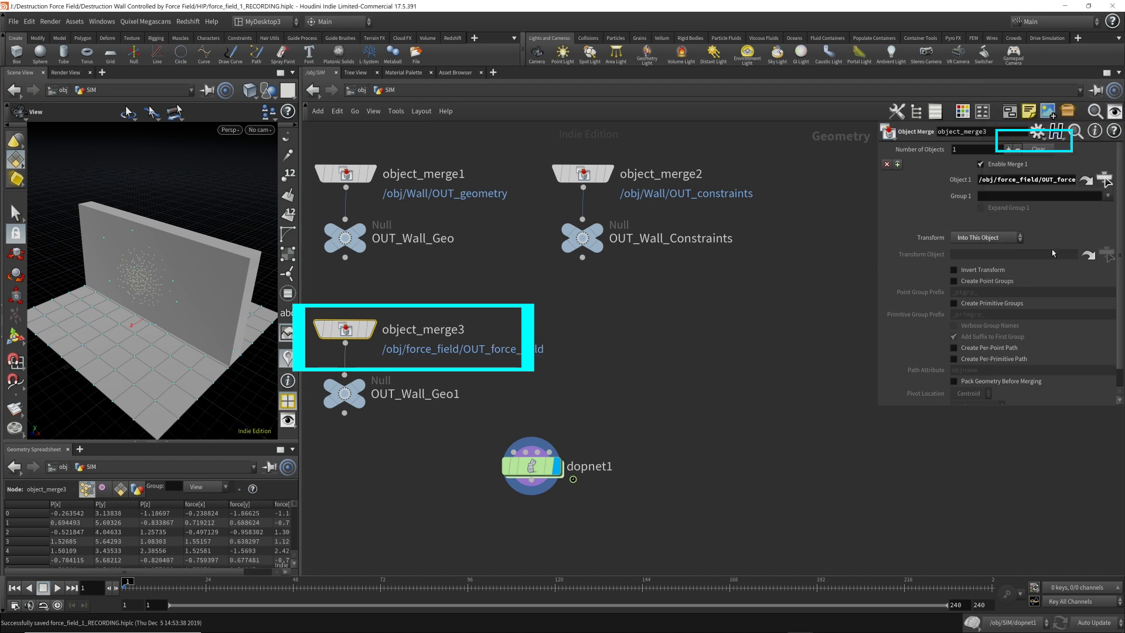
# Rename the duplicated null below object_merge3 to OUT_force_field.
pyautogui.doubleClick(352, 401)
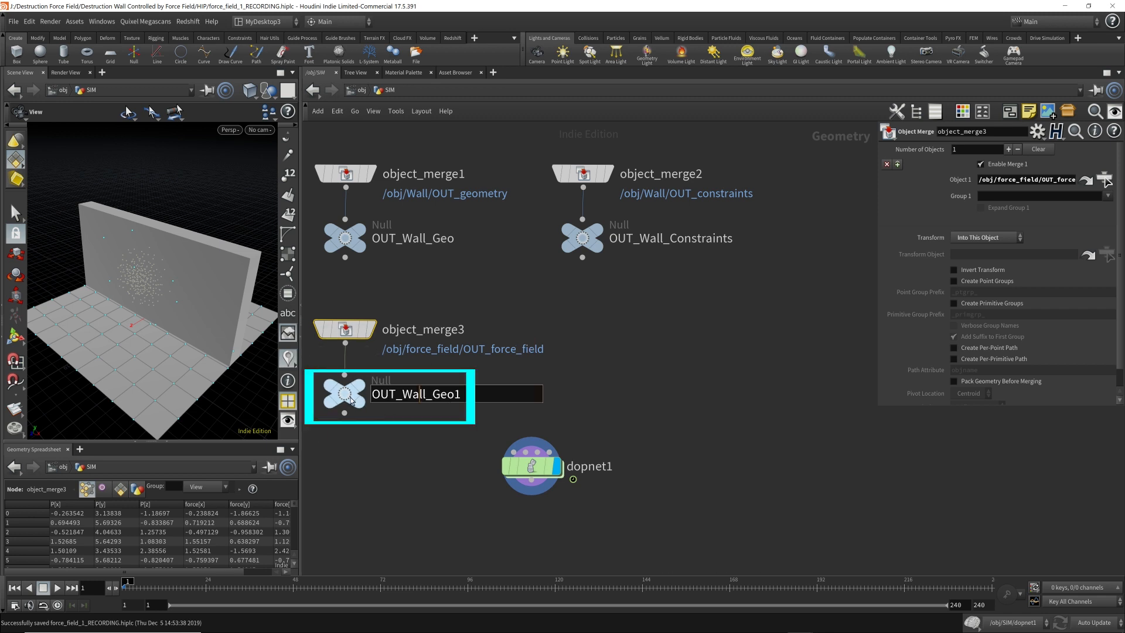
pyautogui.moveTo(401, 393); pyautogui.dragTo(462, 393)
pyautogui.write('force_field')
pyautogui.press('Return')
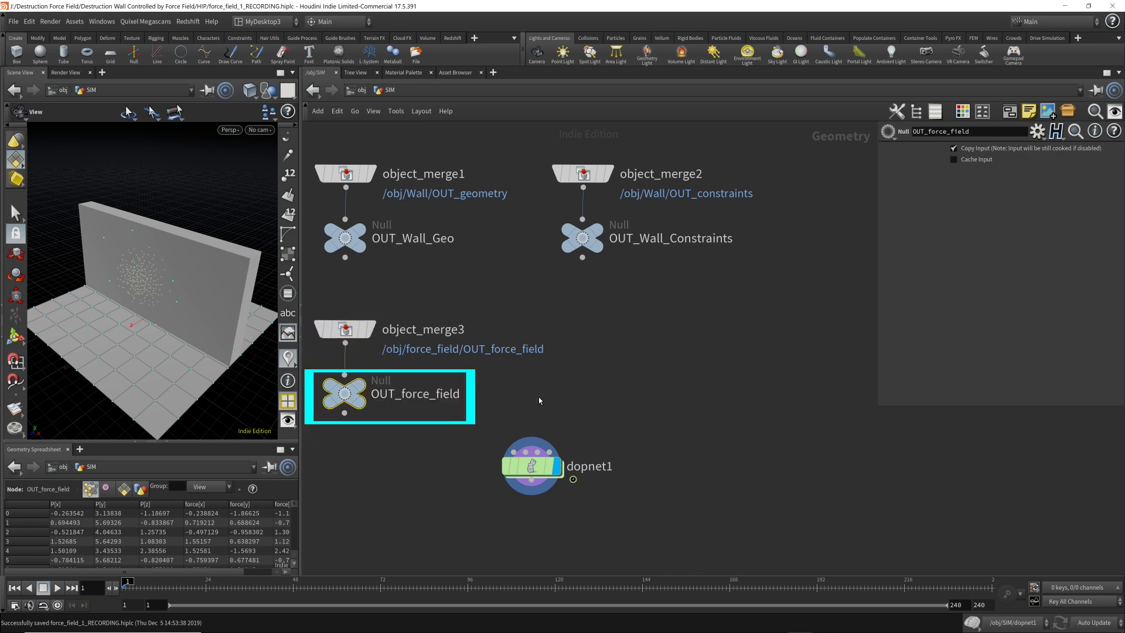
# Return to dopnet1 and set geometryvop1's Input 1 SOP path to /obj/SIM/OUT_force_field.
pyautogui.click(533, 471)
pyautogui.doubleClick(534, 471)
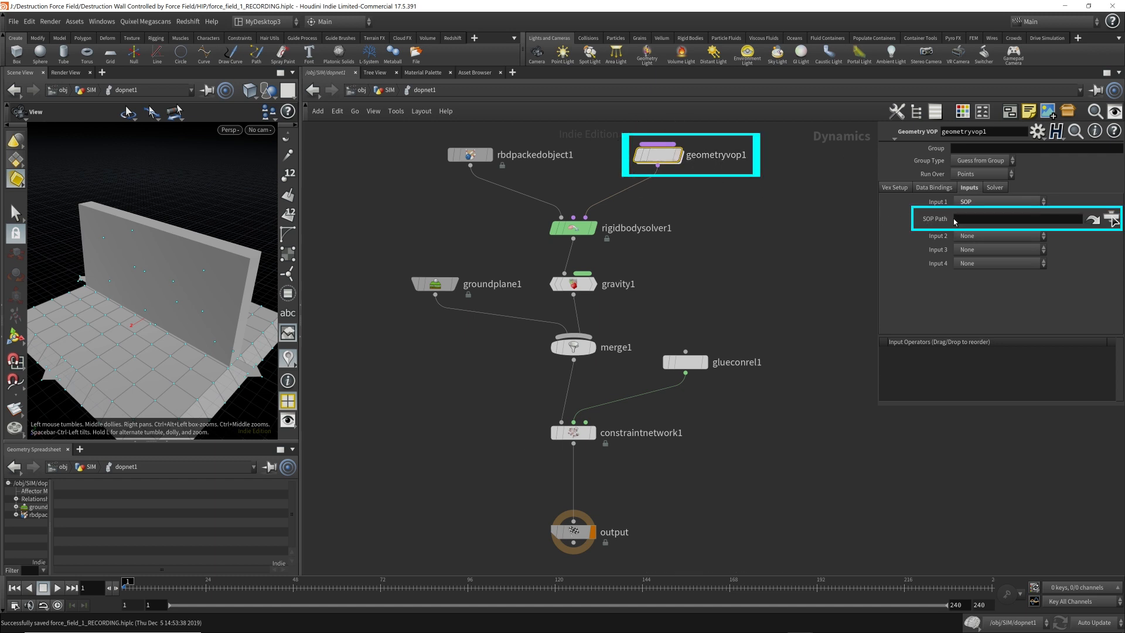
pyautogui.click(1111, 220)
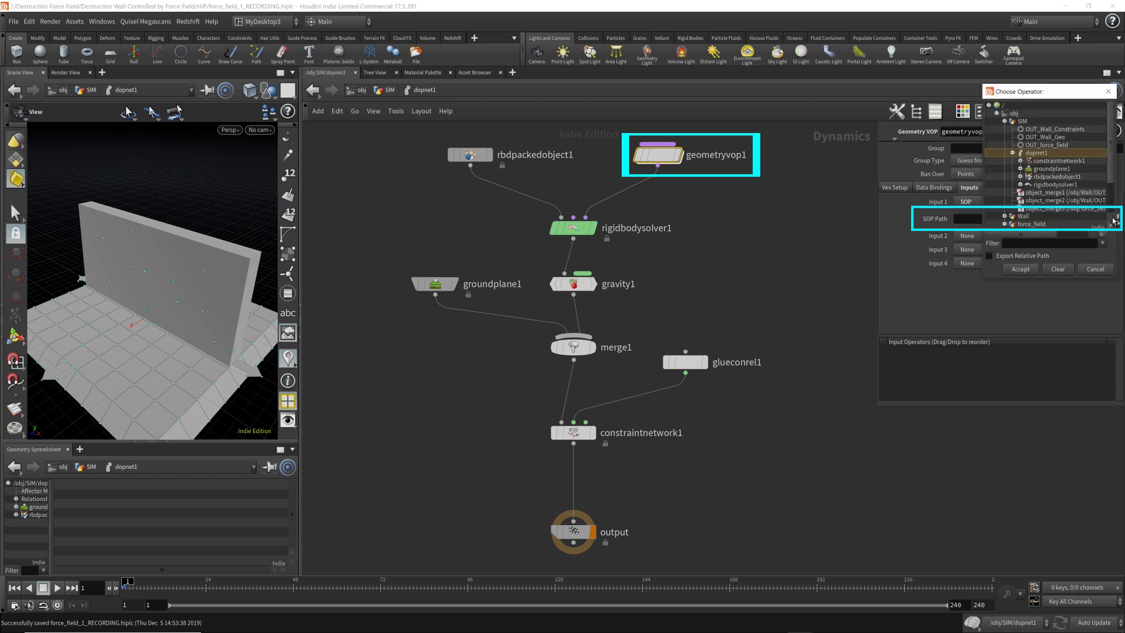
pyautogui.click(1022, 122)
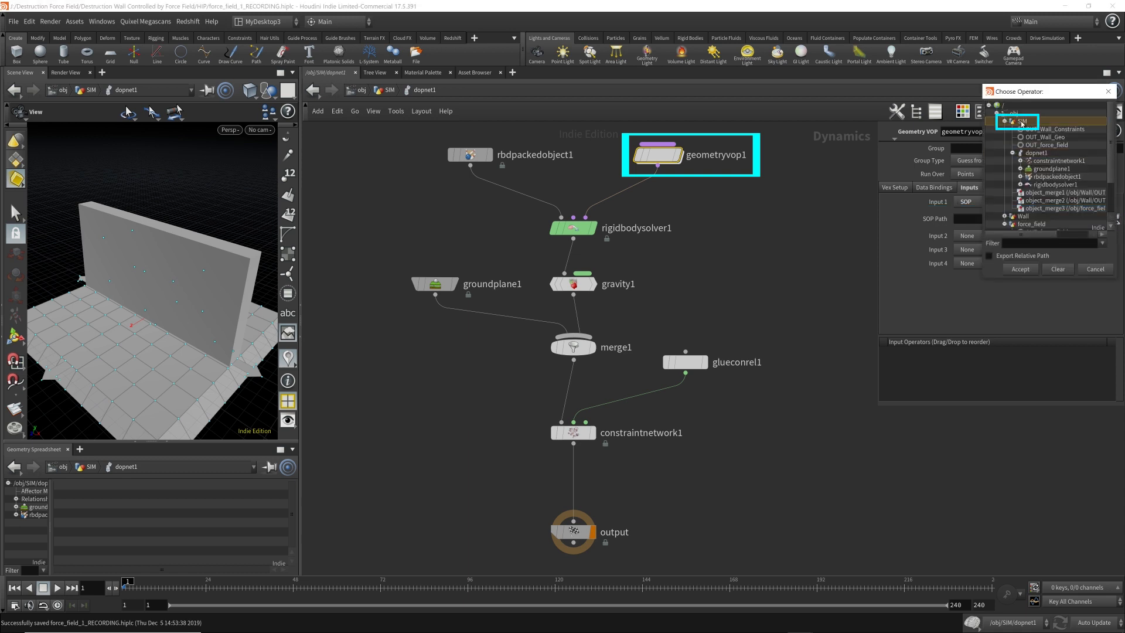
pyautogui.click(1048, 145)
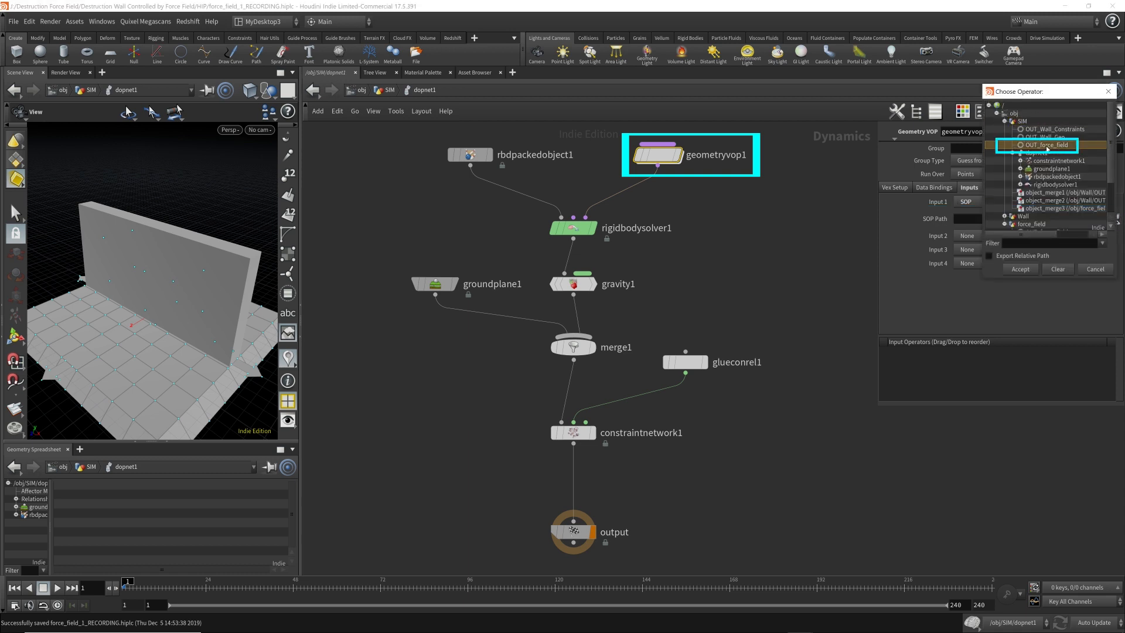
pyautogui.click(1028, 269)
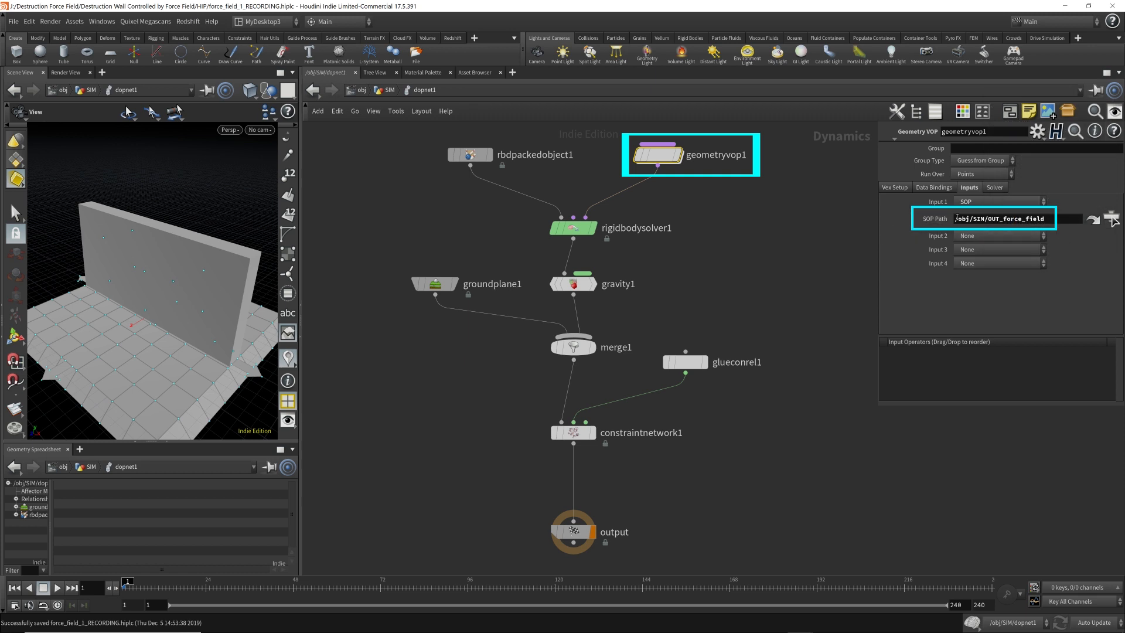
pyautogui.moveTo(1060, 220); pyautogui.dragTo(945, 220)
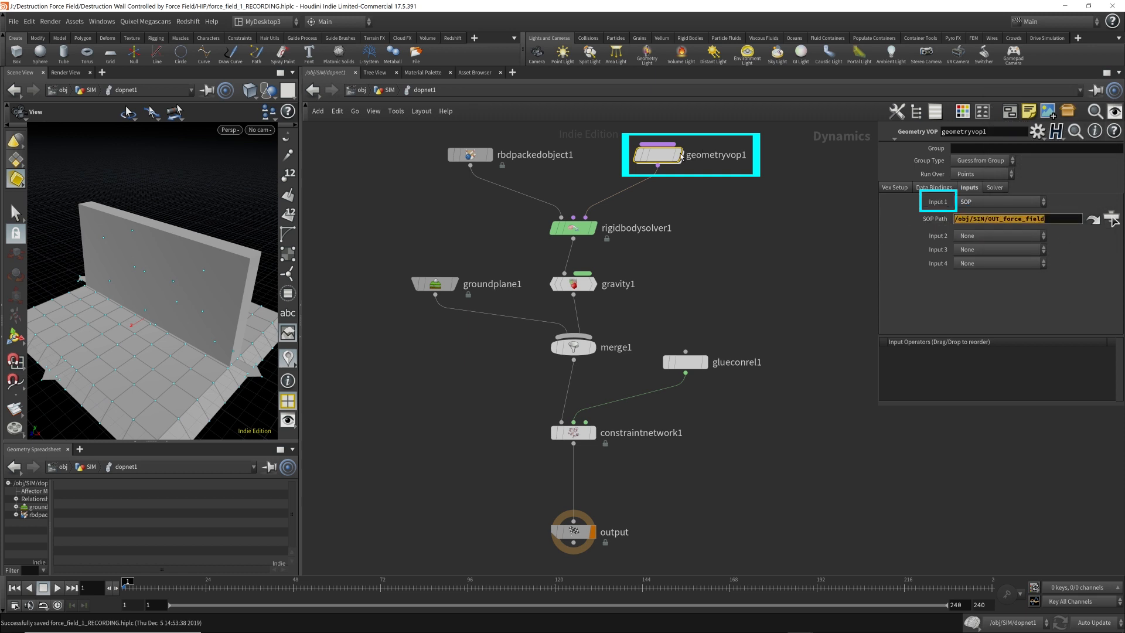
# Inside geometryvop1, add an Import Point Attribute node with its file input wired from OpInput1 of geometryvopglobal1.
pyautogui.click(659, 157)
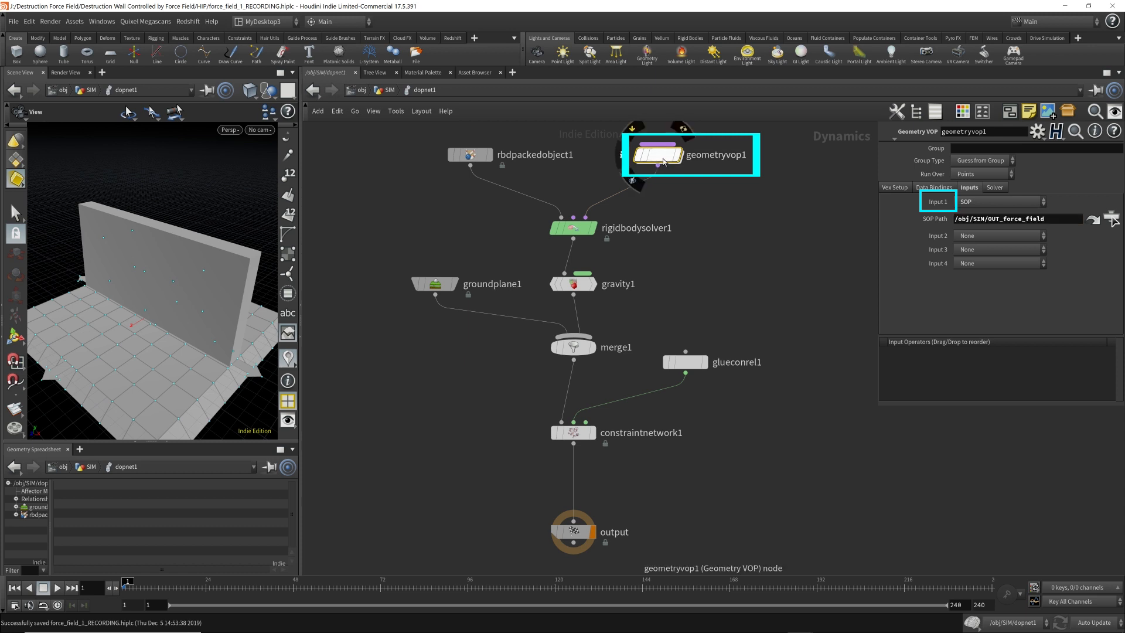
pyautogui.doubleClick(659, 157)
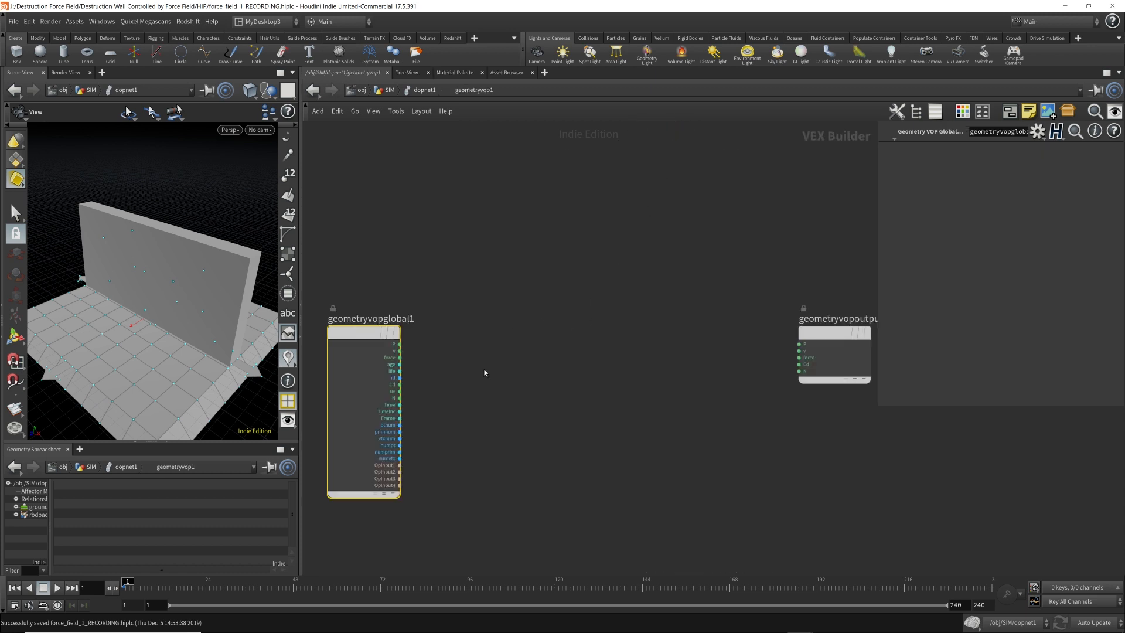
pyautogui.click(401, 467)
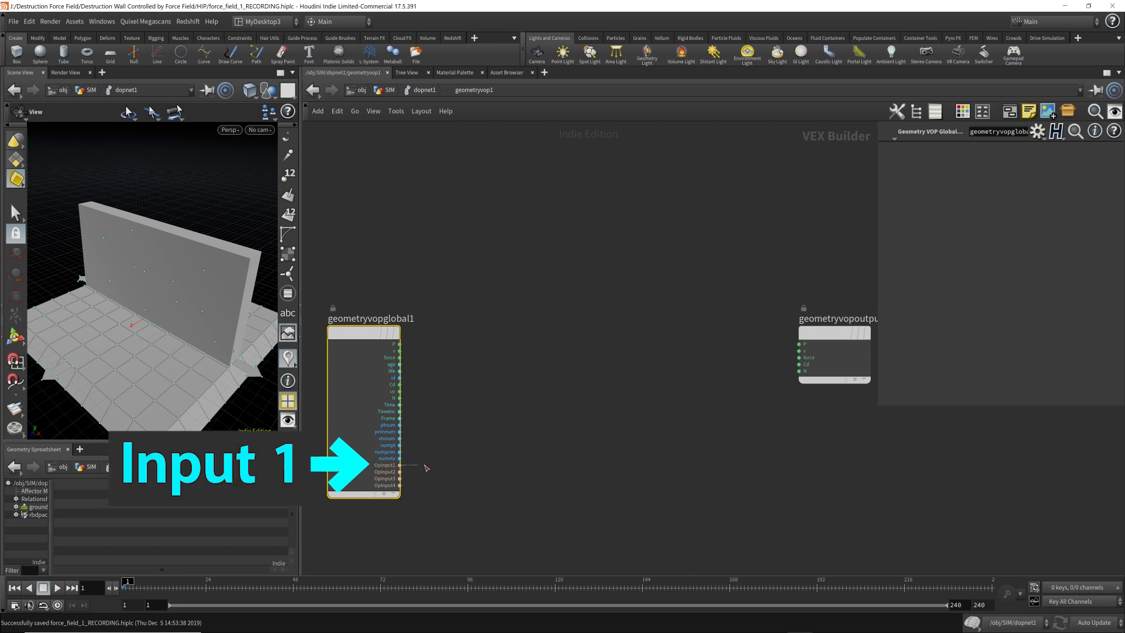
pyautogui.press('Tab')
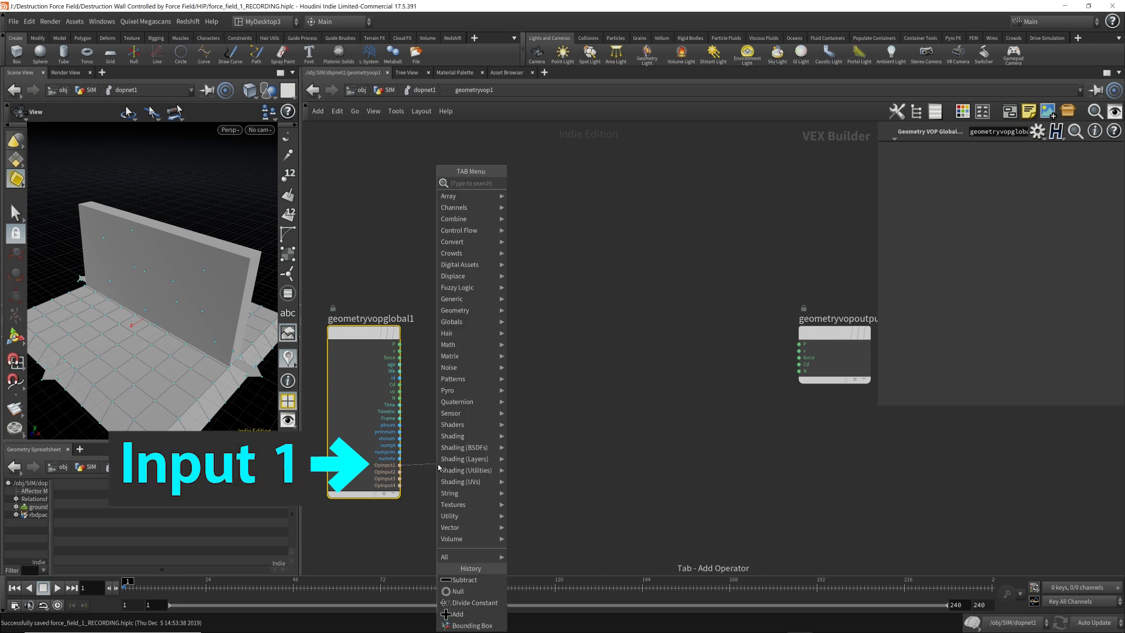
pyautogui.write('import')
pyautogui.press('Down')
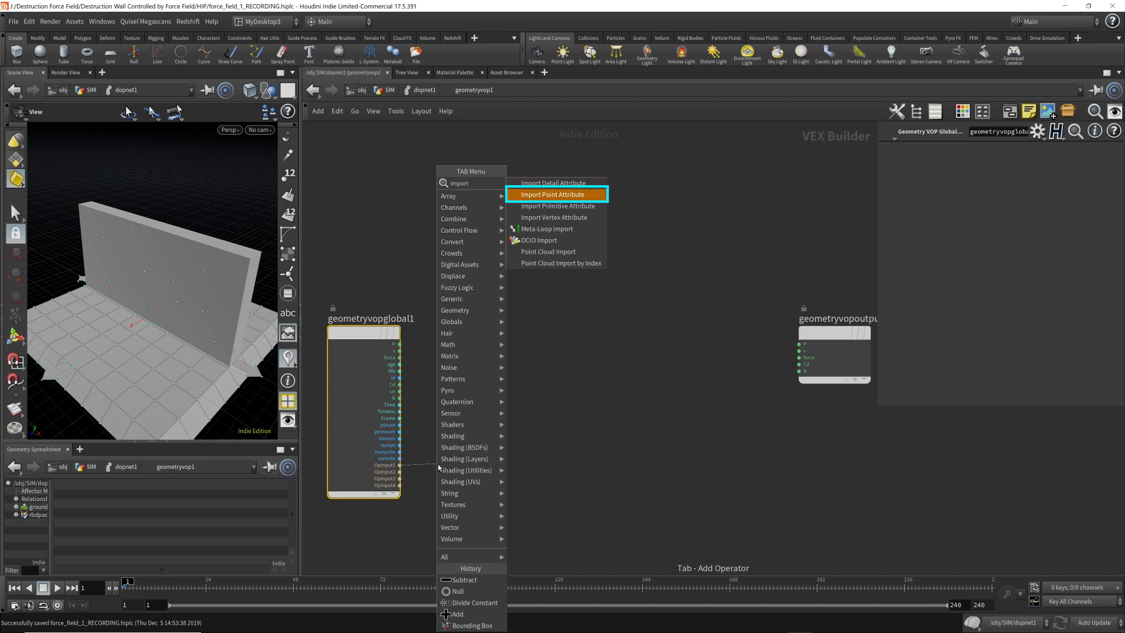
pyautogui.press('Return')
pyautogui.click(482, 465)
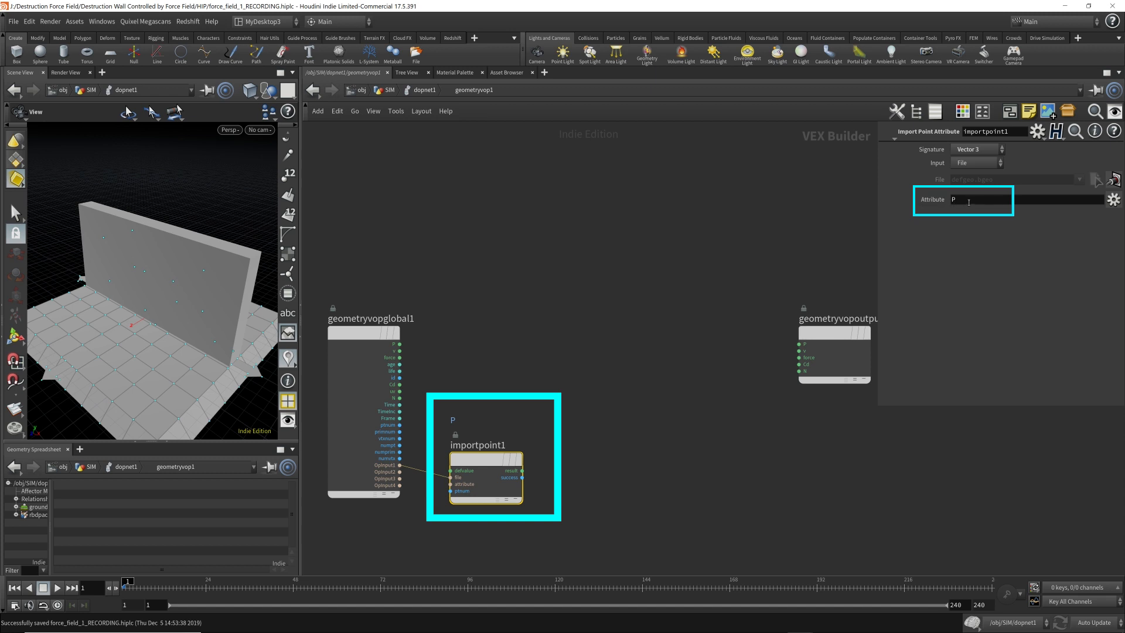
# Set the Import Point Attribute node's attribute to force and rename the node force_field.
pyautogui.click(972, 200)
pyautogui.write('force')
pyautogui.press('Return')
pyautogui.doubleClick(492, 446)
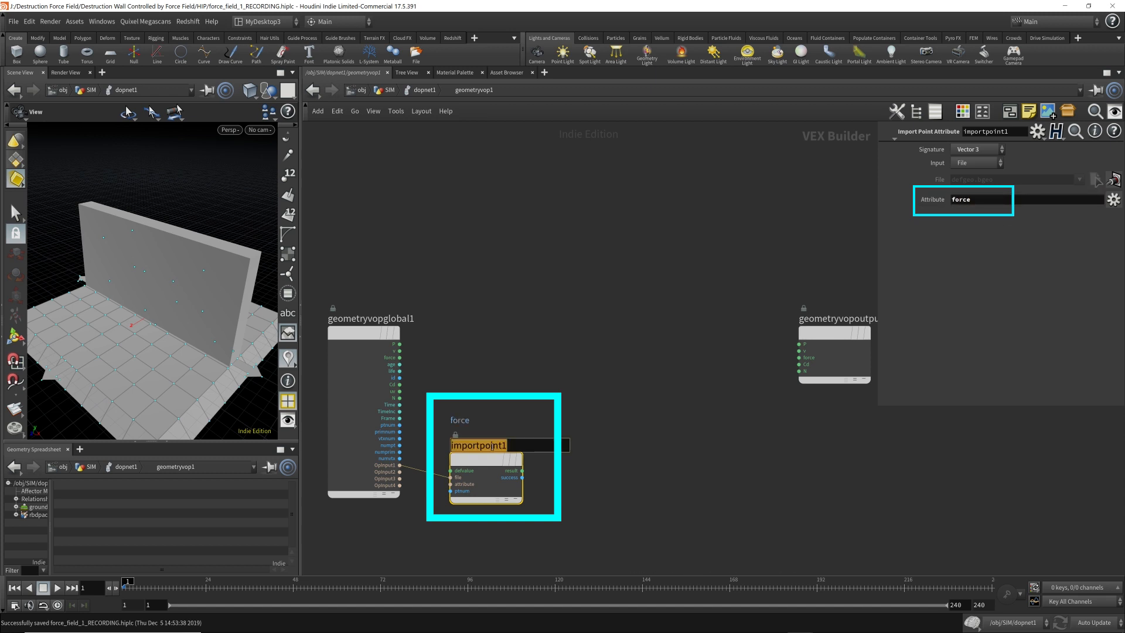
pyautogui.write('force_field')
pyautogui.press('Return')
pyautogui.moveTo(487, 460)
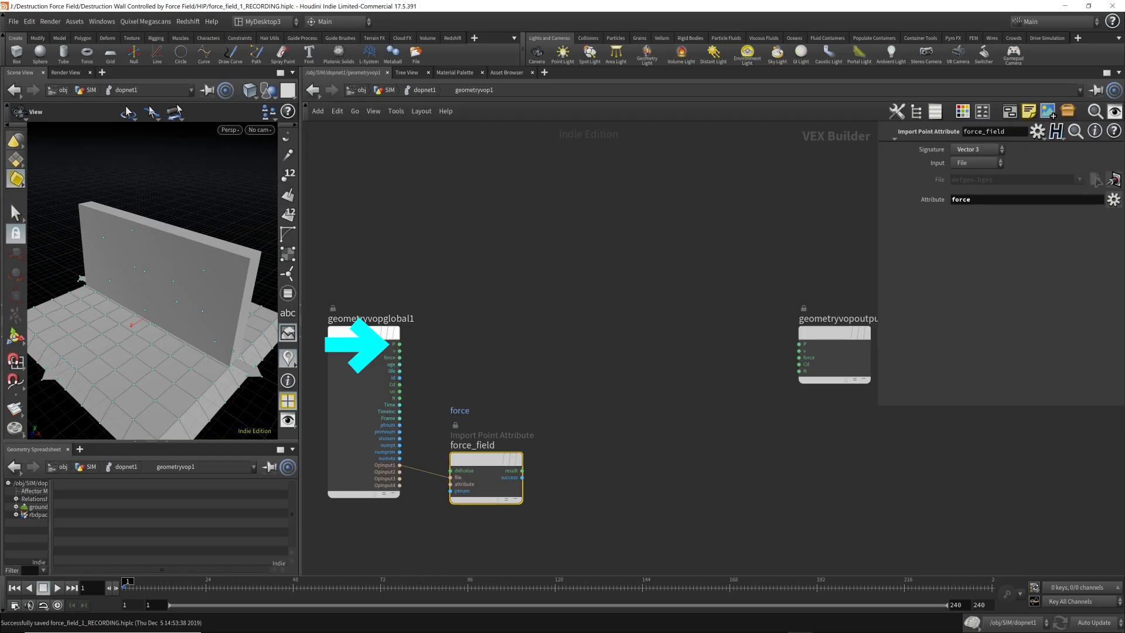
# Add a Near Point node, wiring the global P output to its position and OpInput1 to its input.
pyautogui.click(394, 338)
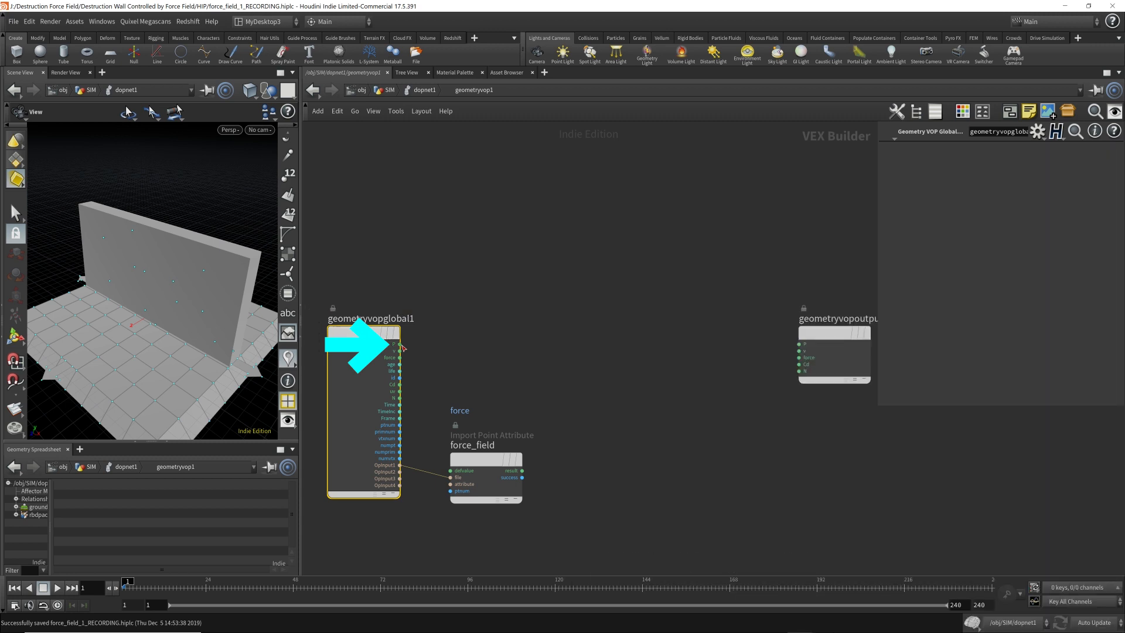
pyautogui.click(400, 344)
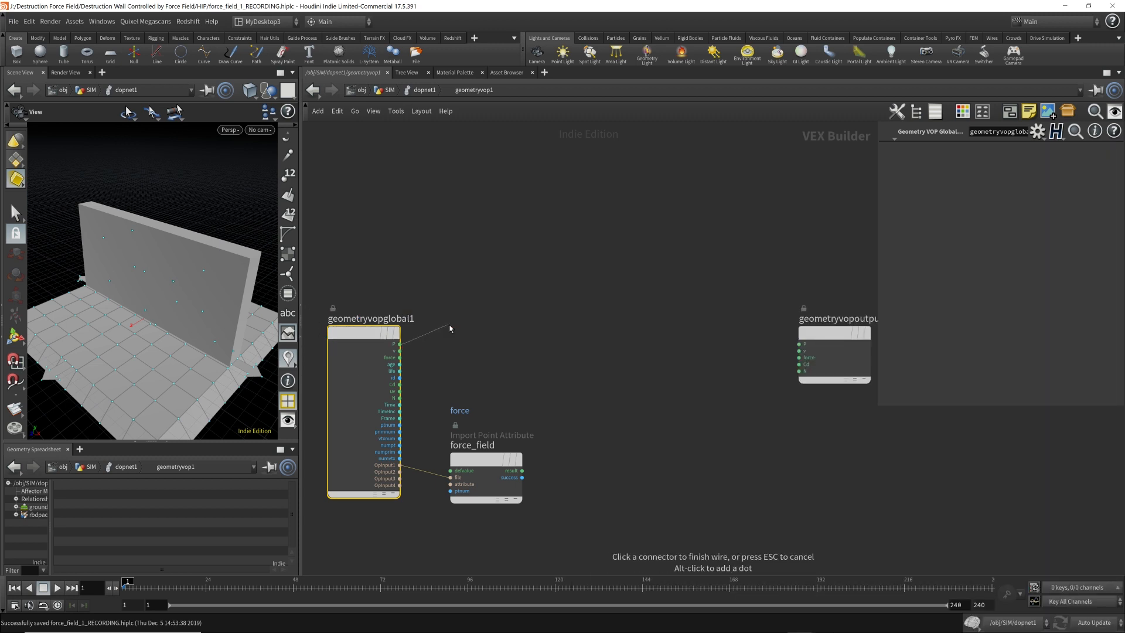
pyautogui.press('Tab')
pyautogui.write('near')
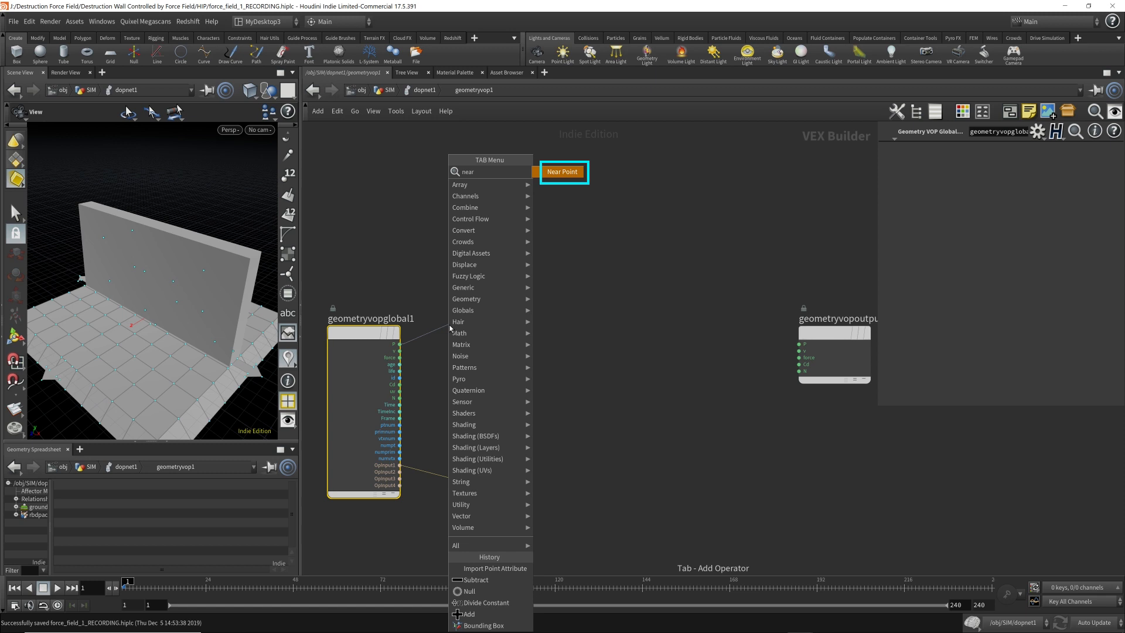
pyautogui.press('Return')
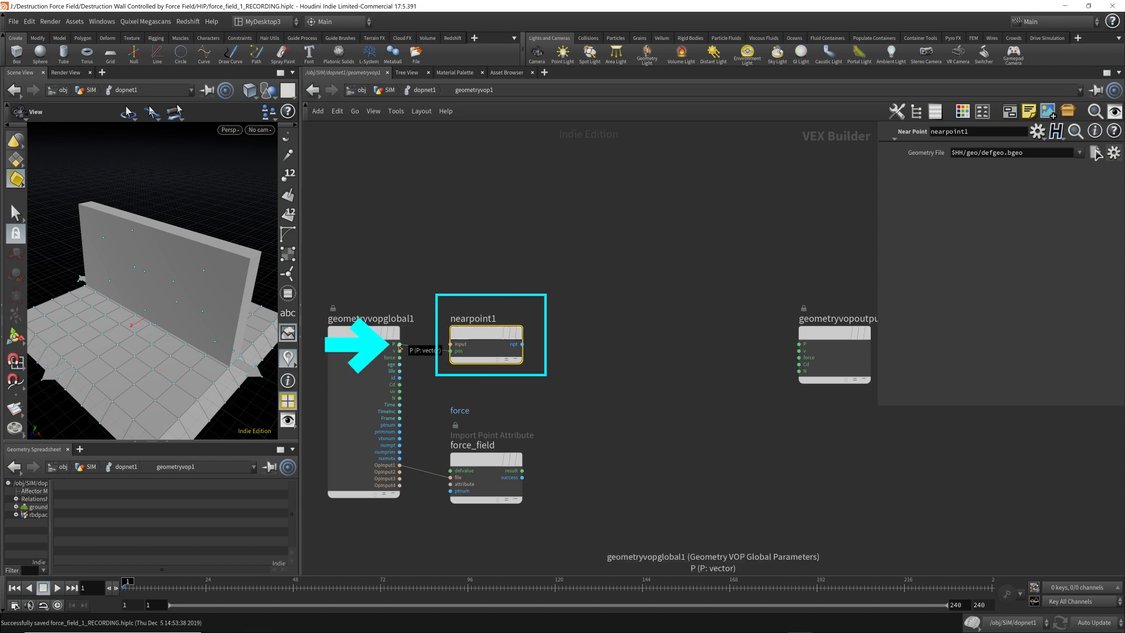
pyautogui.click(451, 345)
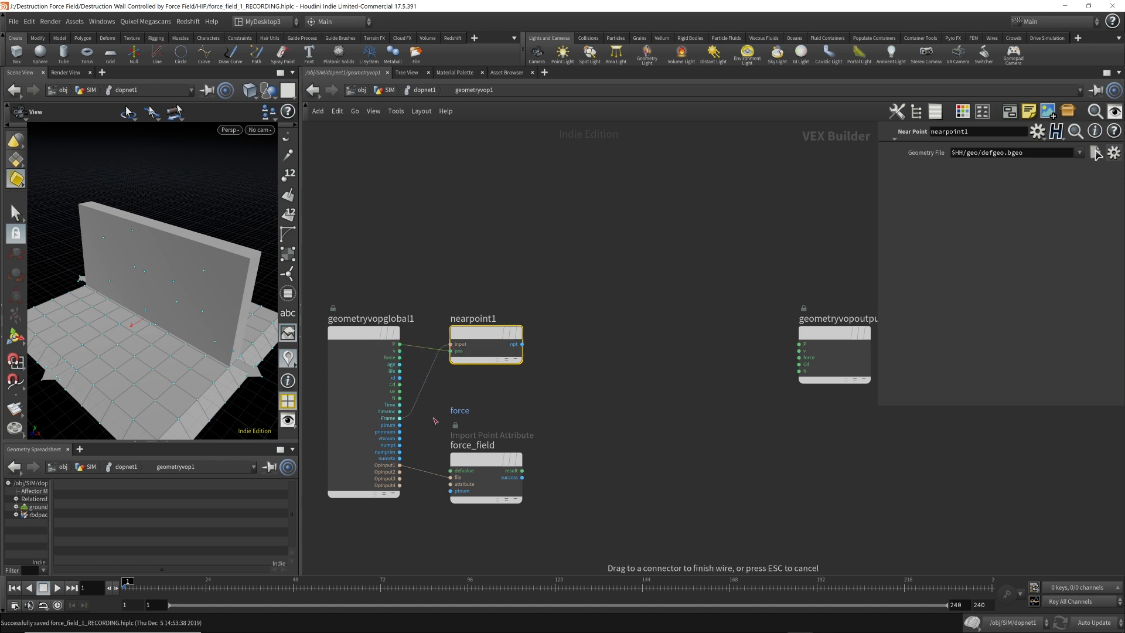
pyautogui.click(399, 465)
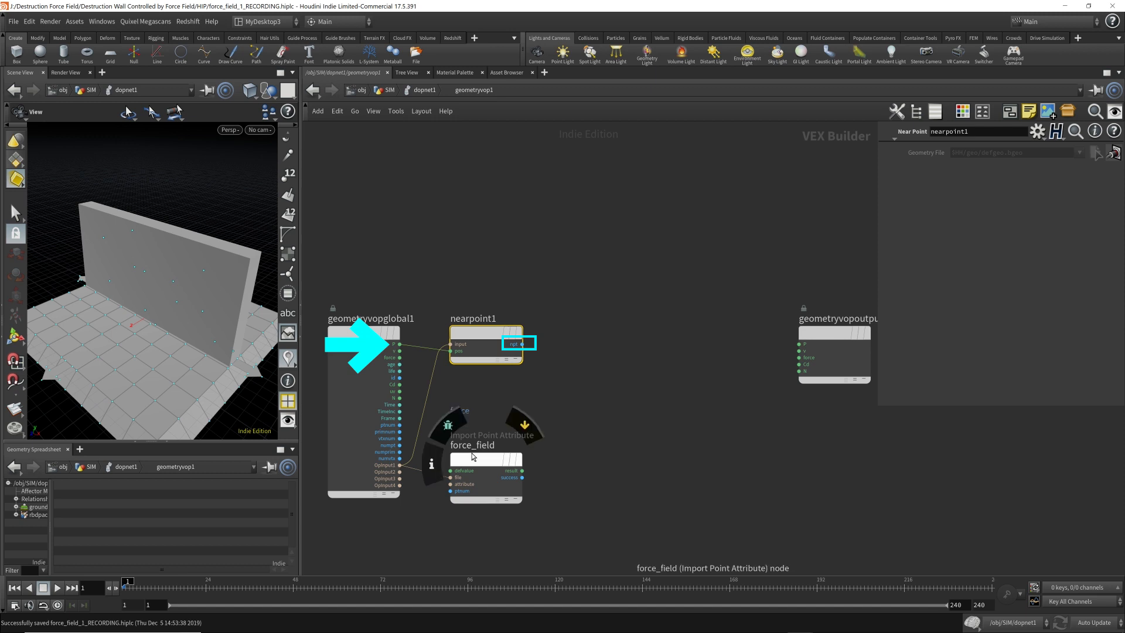
# Wire the Near Point node's output into force_field's ptnum input and space the two nodes apart.
pyautogui.moveTo(477, 462); pyautogui.dragTo(564, 450)
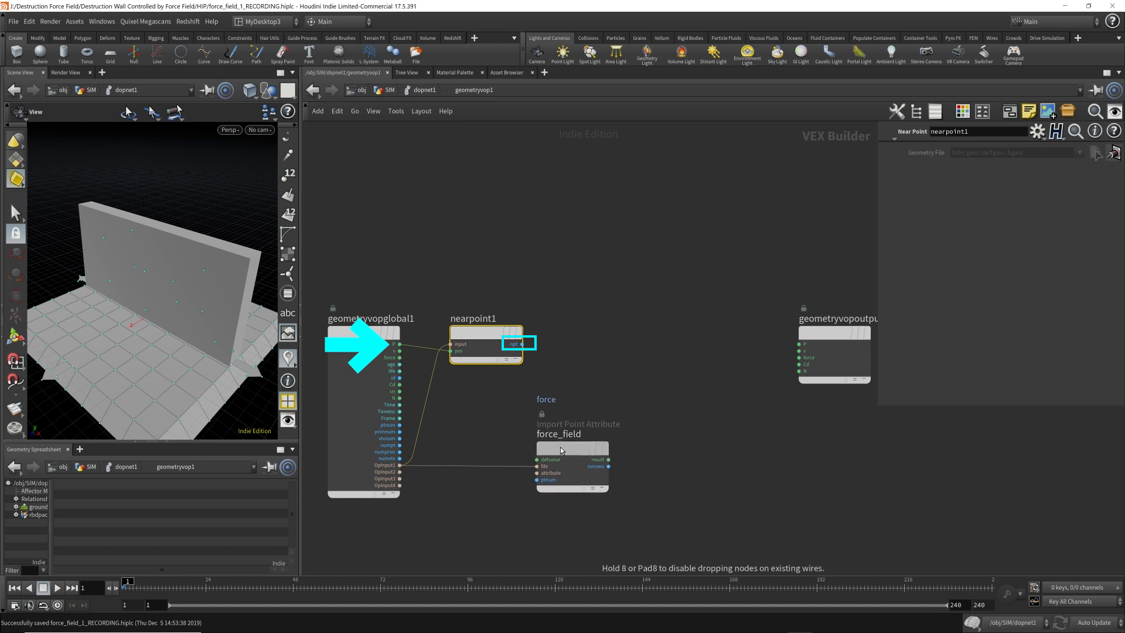
pyautogui.click(513, 350)
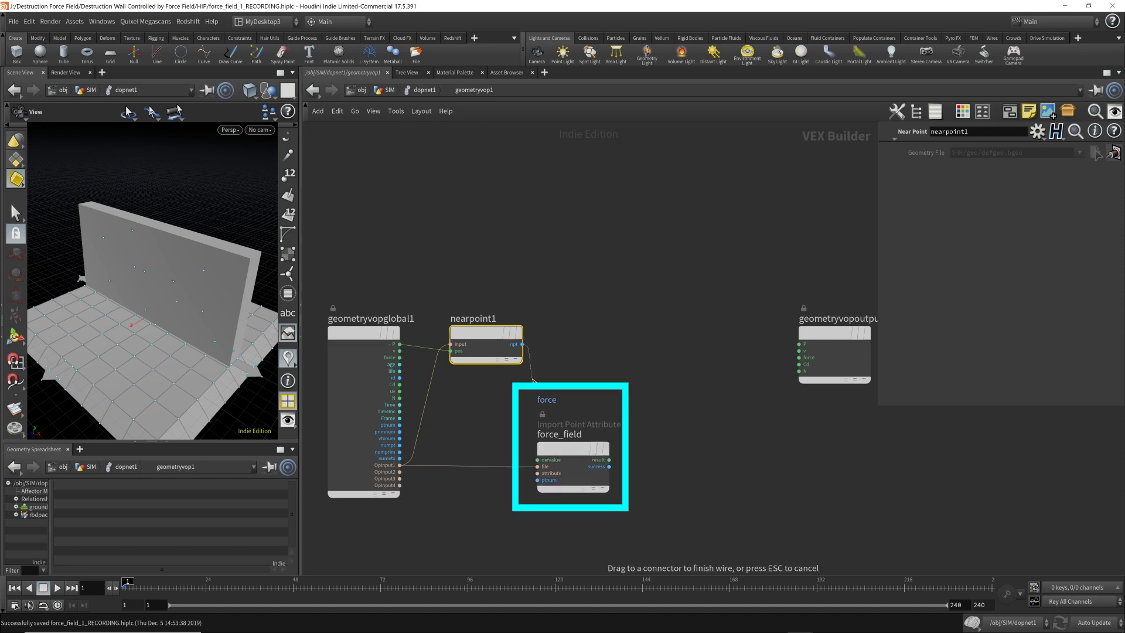
pyautogui.click(537, 480)
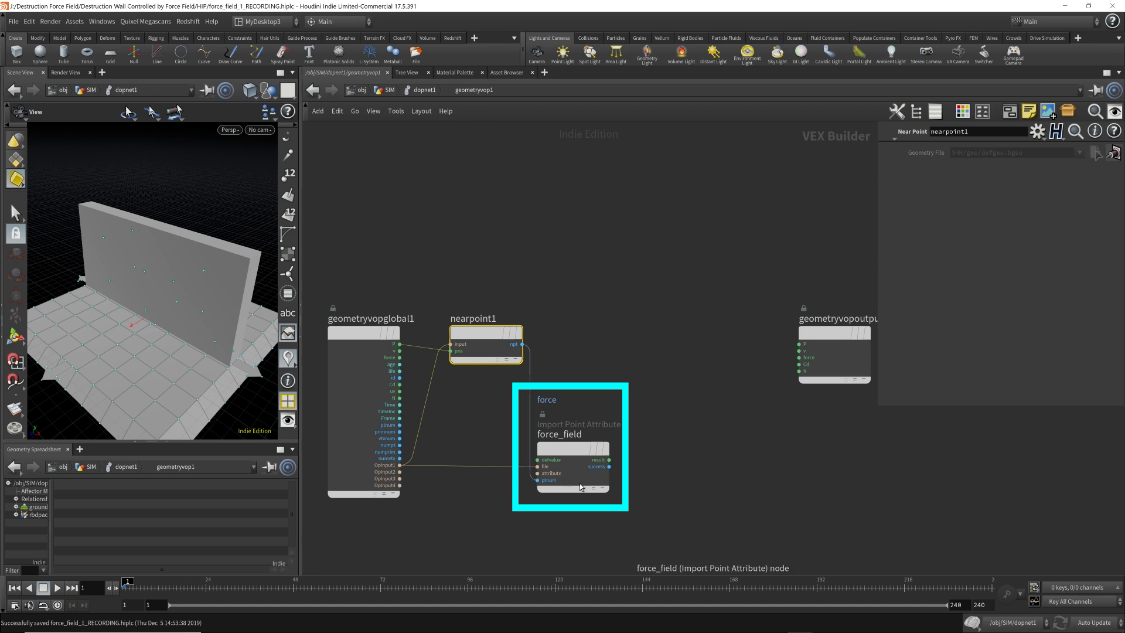
pyautogui.moveTo(568, 449); pyautogui.dragTo(579, 445)
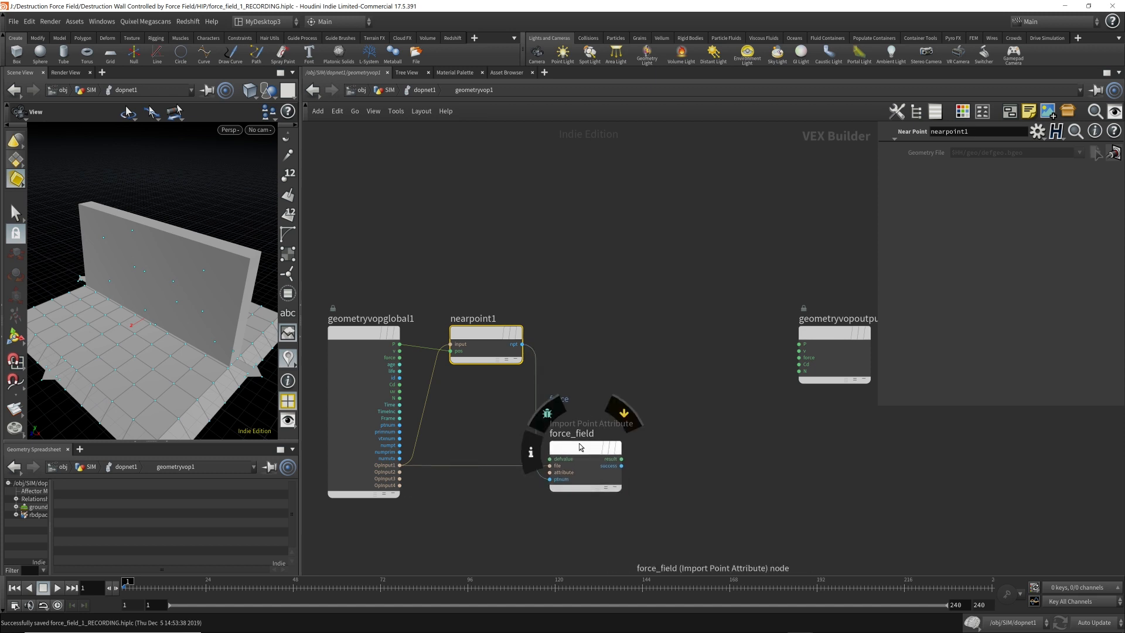
pyautogui.click(577, 450)
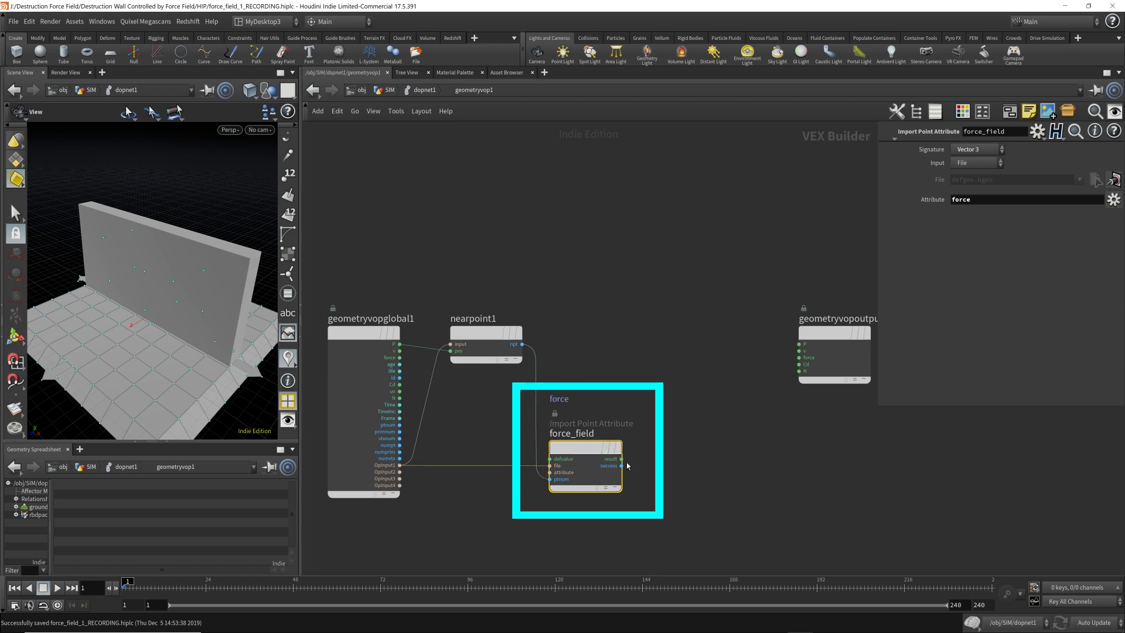
pyautogui.moveTo(481, 334); pyautogui.dragTo(480, 285)
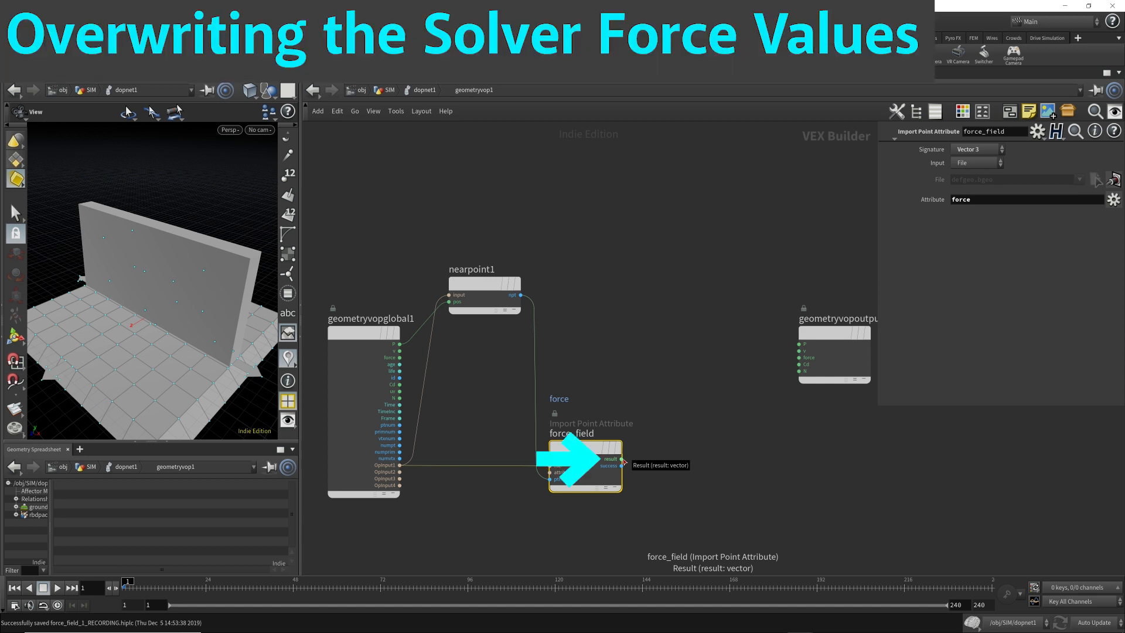
# Wire force_field's result output into the force input of the geometryvopoutput node, and return to the dopnet1 network.
pyautogui.moveTo(622, 462); pyautogui.dragTo(806, 358)
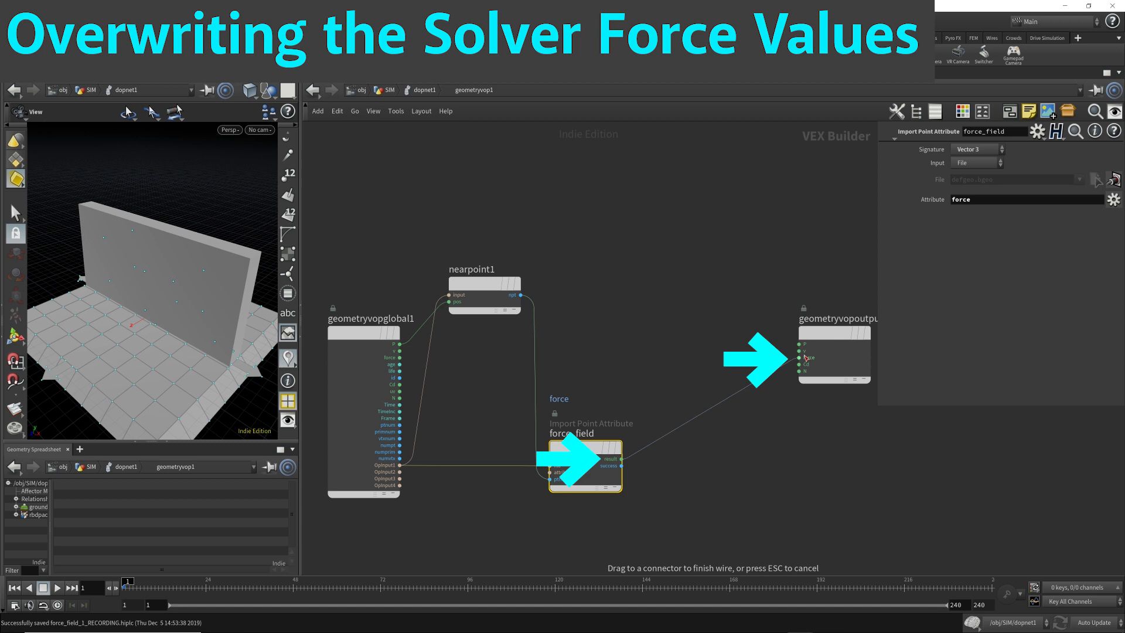
pyautogui.moveTo(806, 357); pyautogui.dragTo(805, 358)
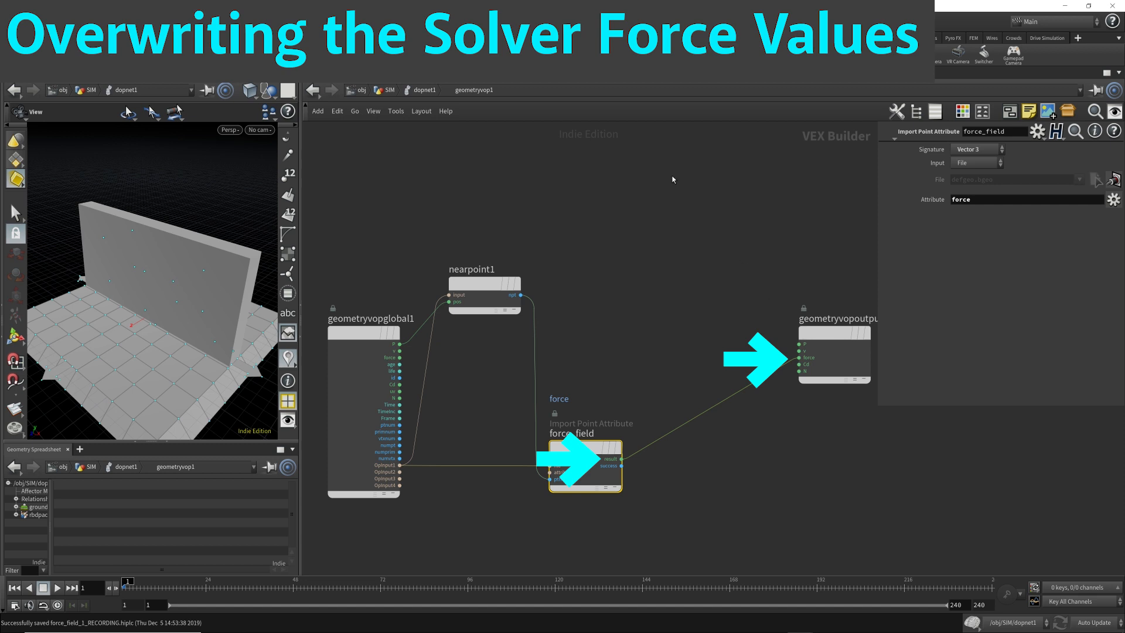
pyautogui.click(422, 90)
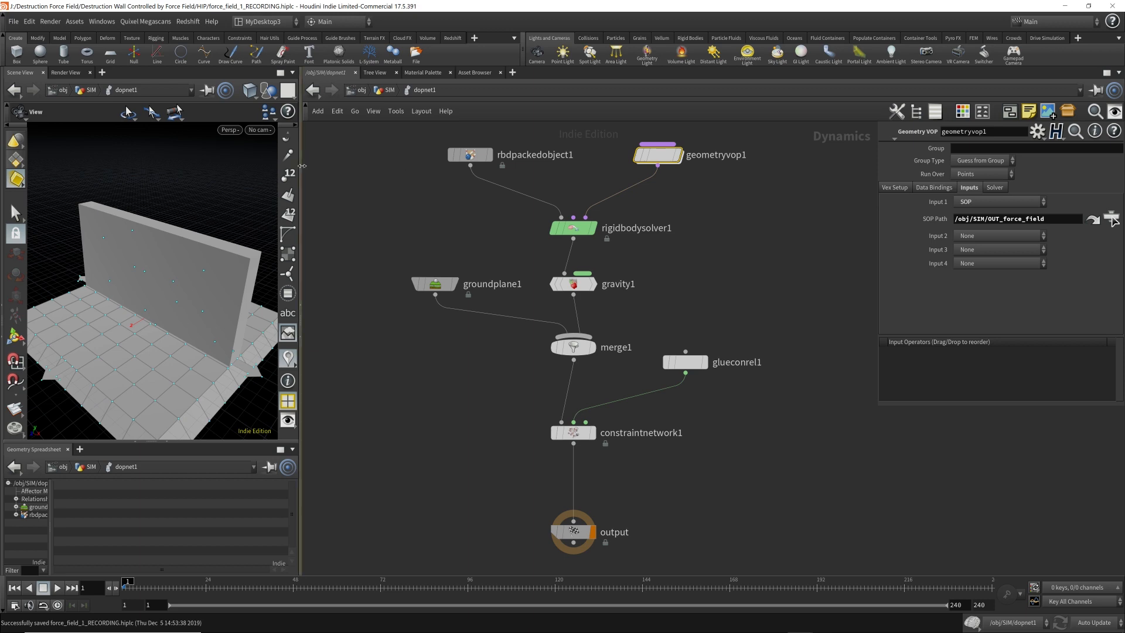
# Play the simulation in wireframe up to frame 59 to check the force vectors on the wall pieces.
pyautogui.press('w')
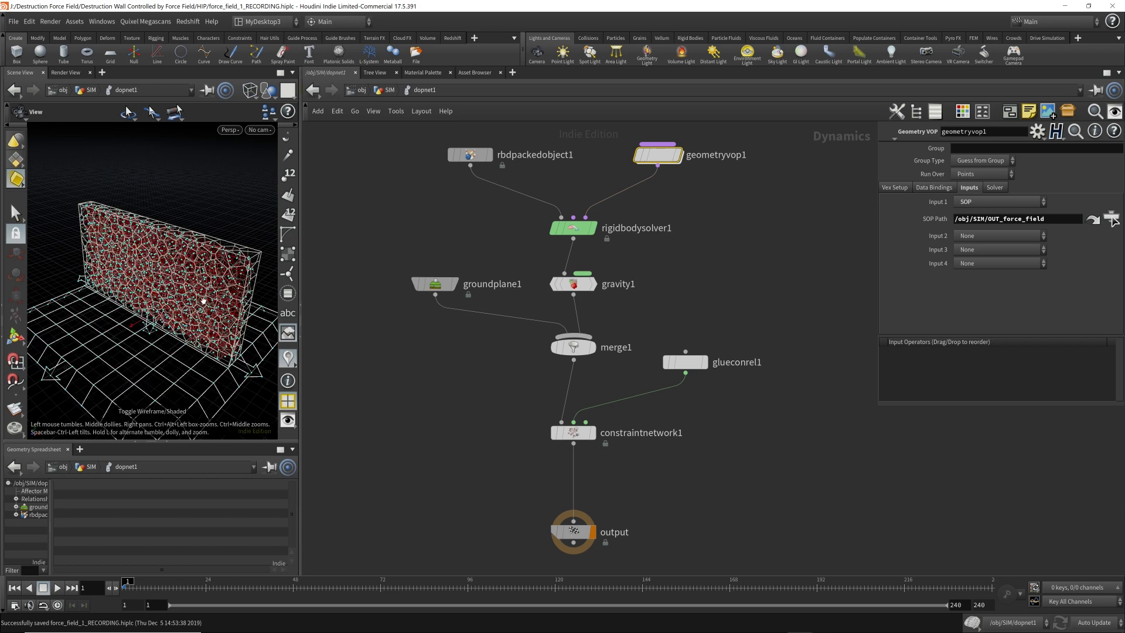
pyautogui.scroll(3, 291, 310)
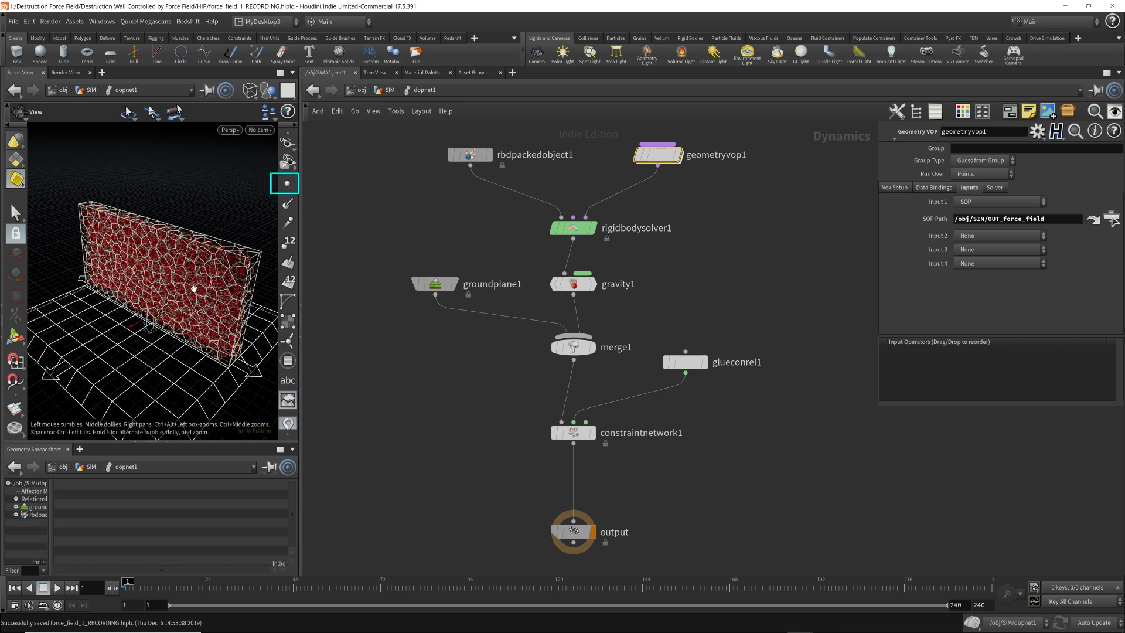
pyautogui.press('Up')
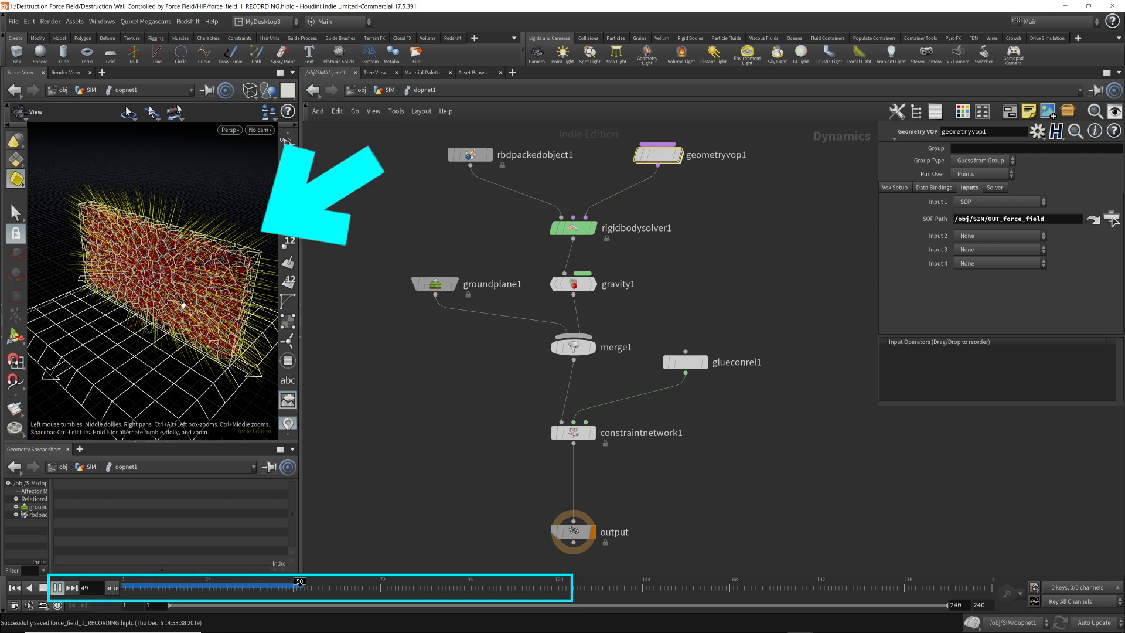
pyautogui.press('Up')
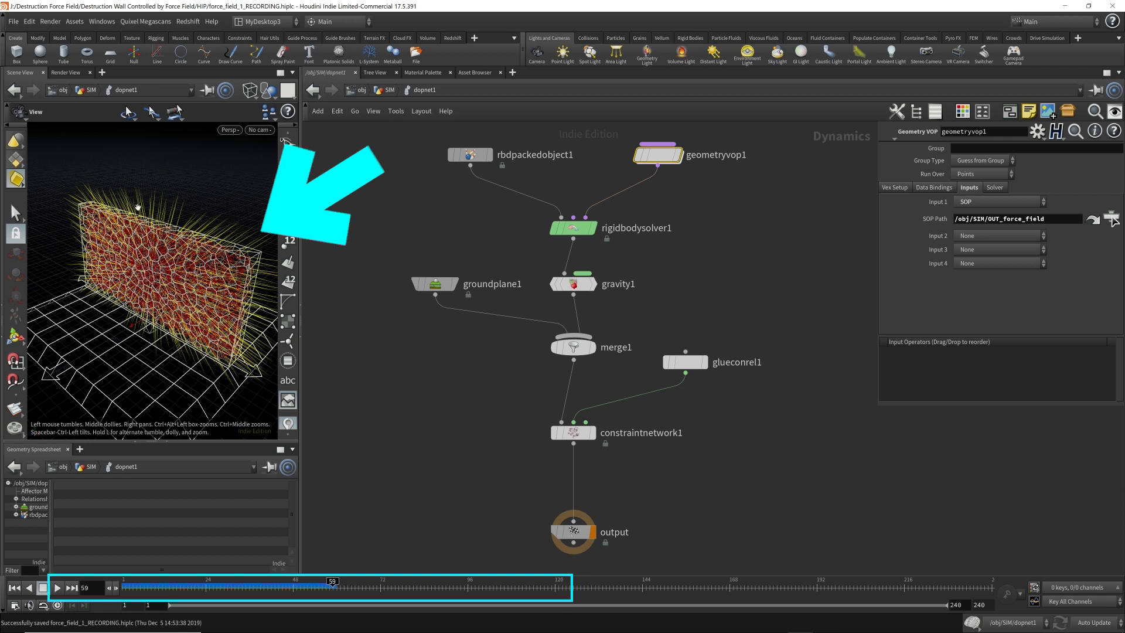
pyautogui.scroll(-3, 285, 363)
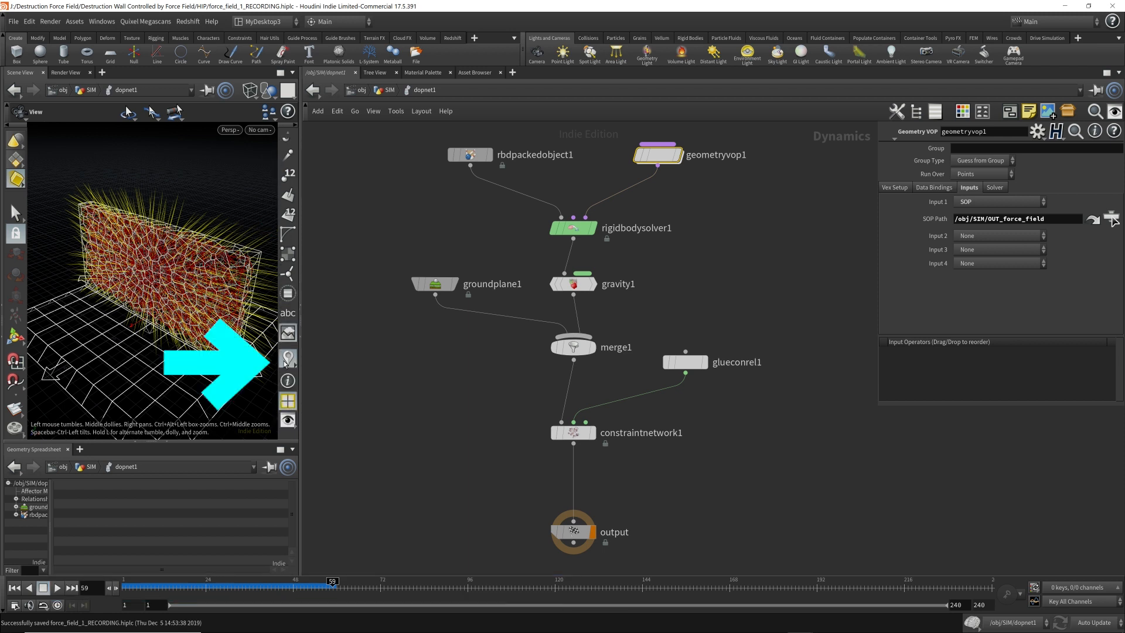
# Compare the wall in shaded and wireframe display with the force visualizer shown and hidden.
pyautogui.click(289, 359)
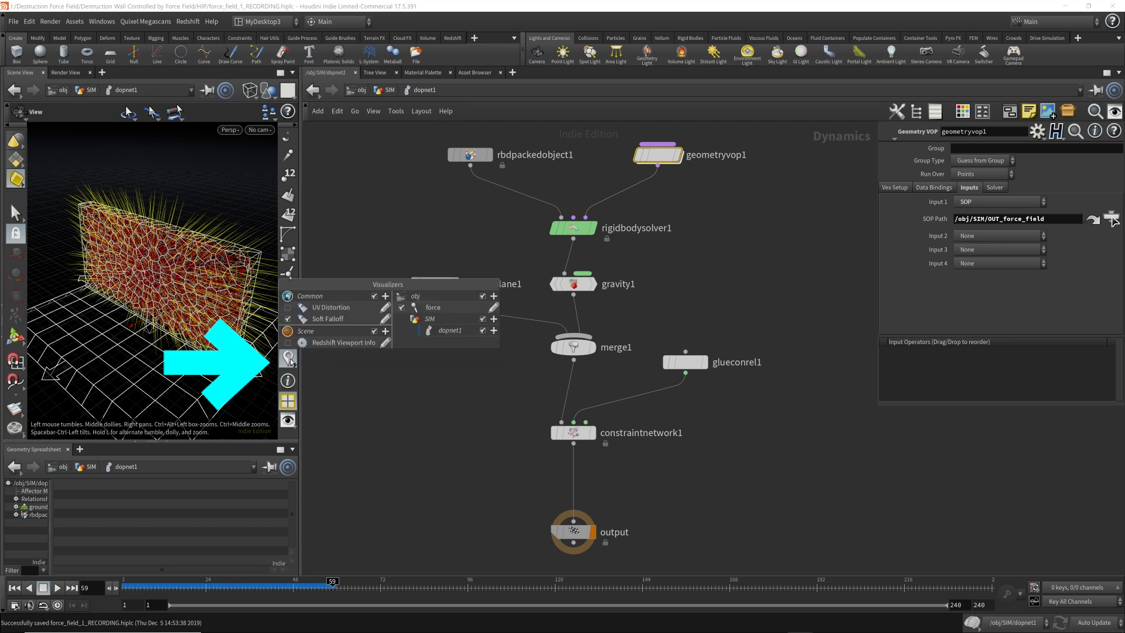
pyautogui.click(401, 309)
pyautogui.click(402, 309)
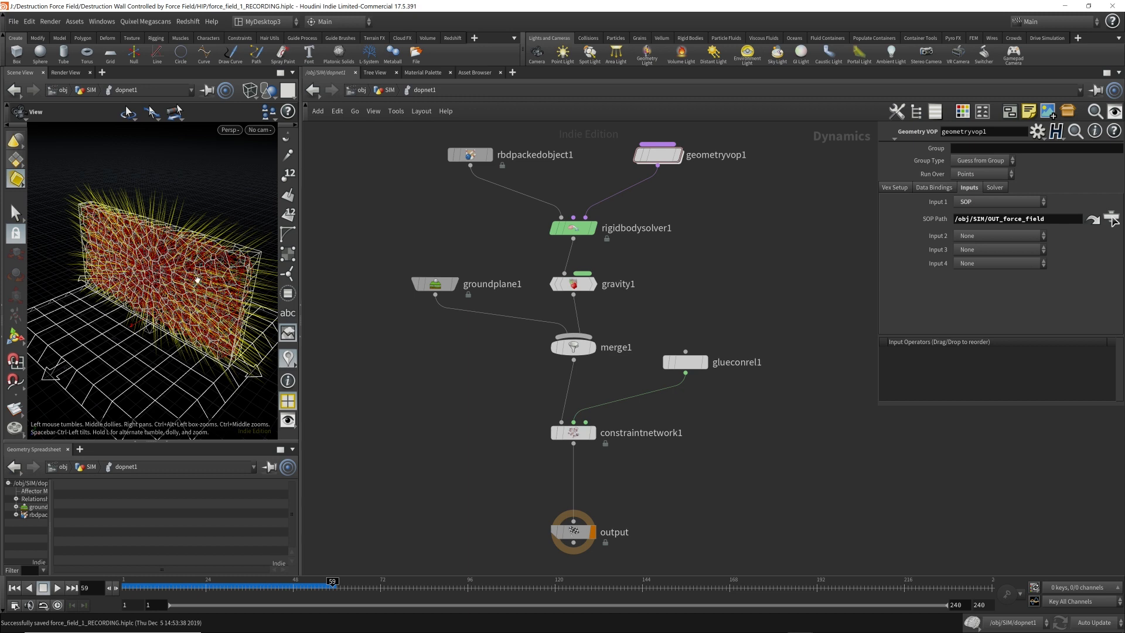
pyautogui.press('w')
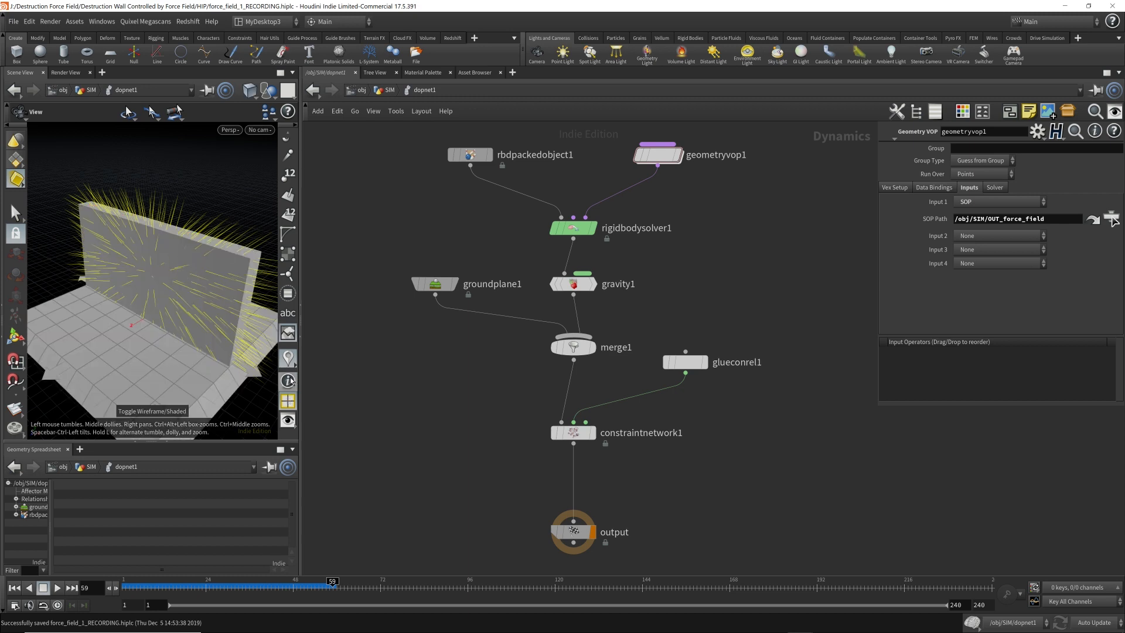
pyautogui.click(287, 359)
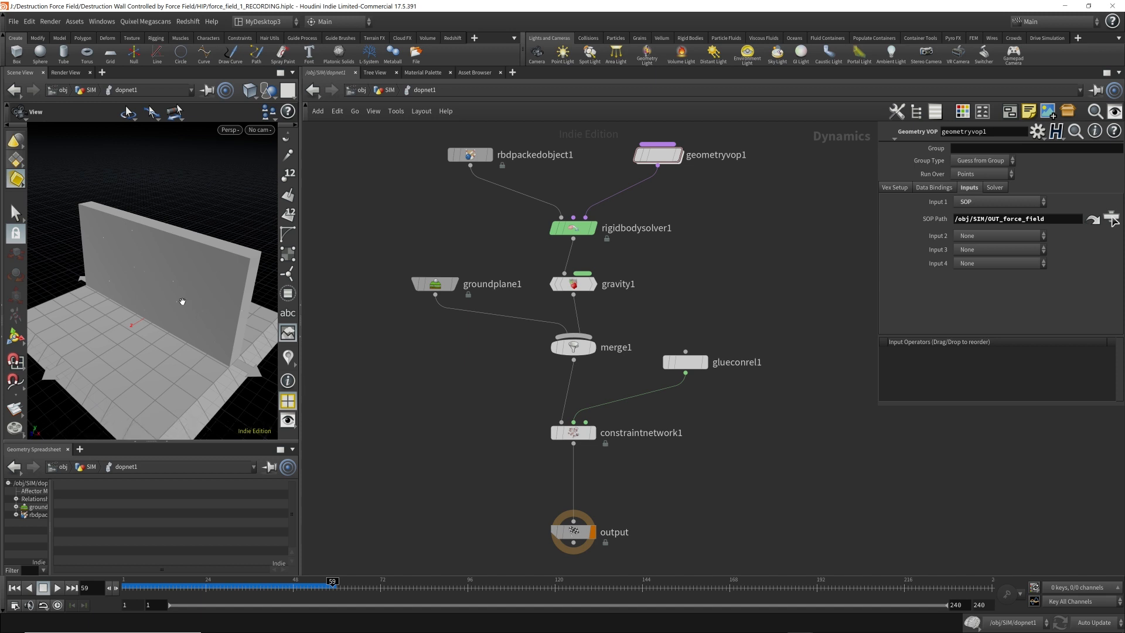
pyautogui.press('w')
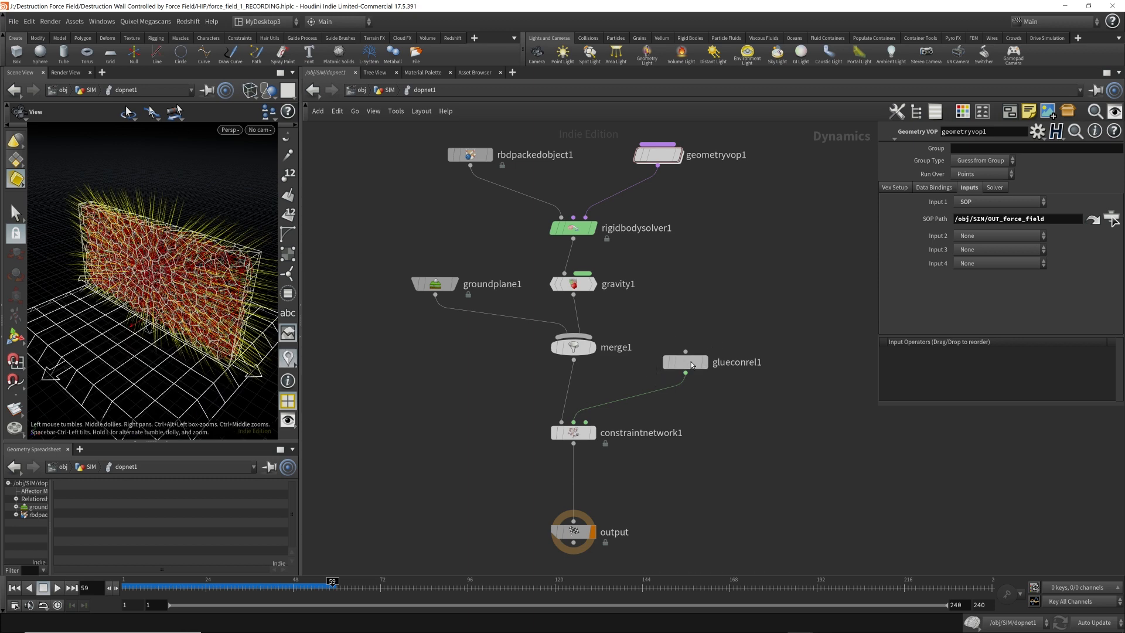
# Review the glueconrel1 settings and hide the visualizers in the viewport to inspect the fractured wall.
pyautogui.click(692, 365)
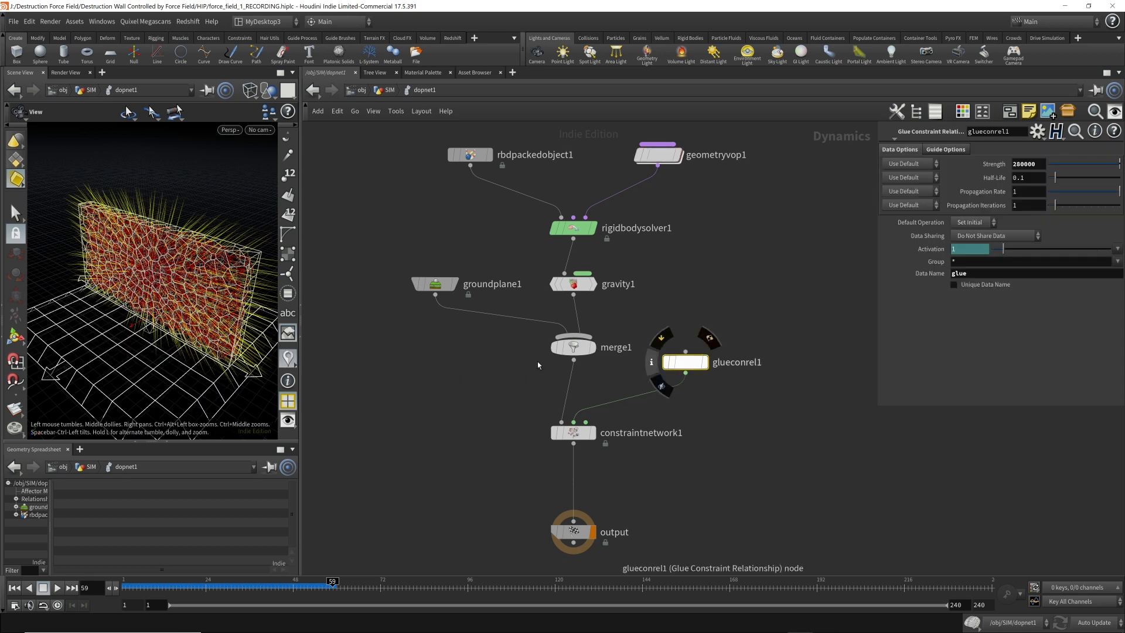
pyautogui.click(292, 358)
pyautogui.moveTo(145, 276)
pyautogui.mouseDown()
pyautogui.moveTo(196, 314)
pyautogui.moveTo(165, 299)
pyautogui.mouseUp()
pyautogui.moveTo(166, 299)
pyautogui.mouseDown(button='middle')
pyautogui.moveTo(245, 296)
pyautogui.moveTo(158, 290)
pyautogui.mouseUp(button='middle')
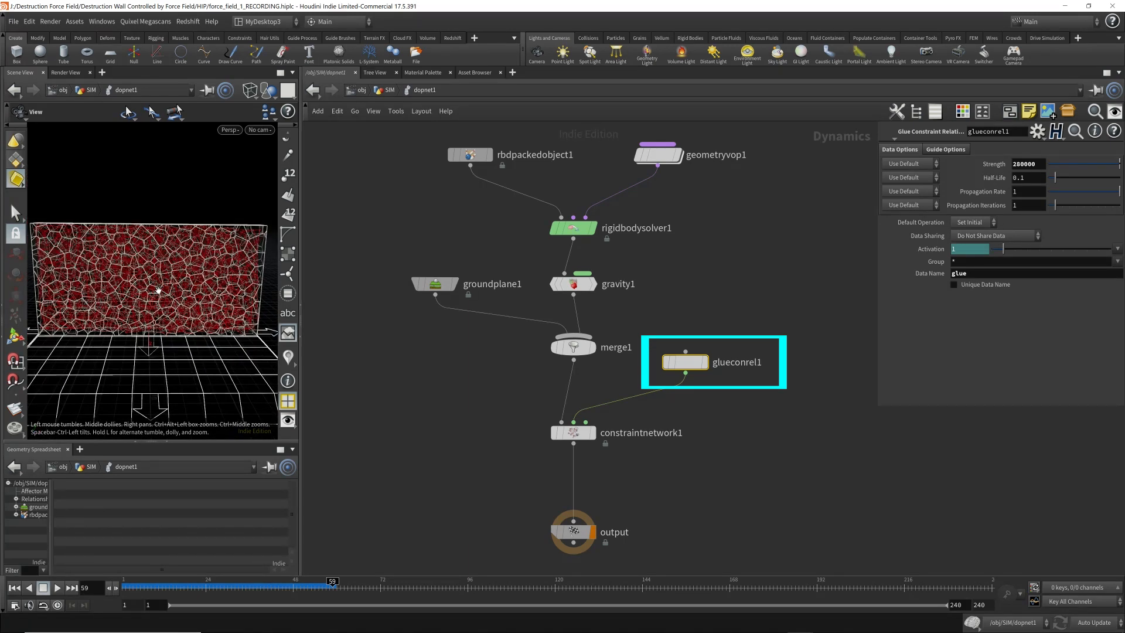
pyautogui.moveTo(246, 305); pyautogui.dragTo(173, 307)
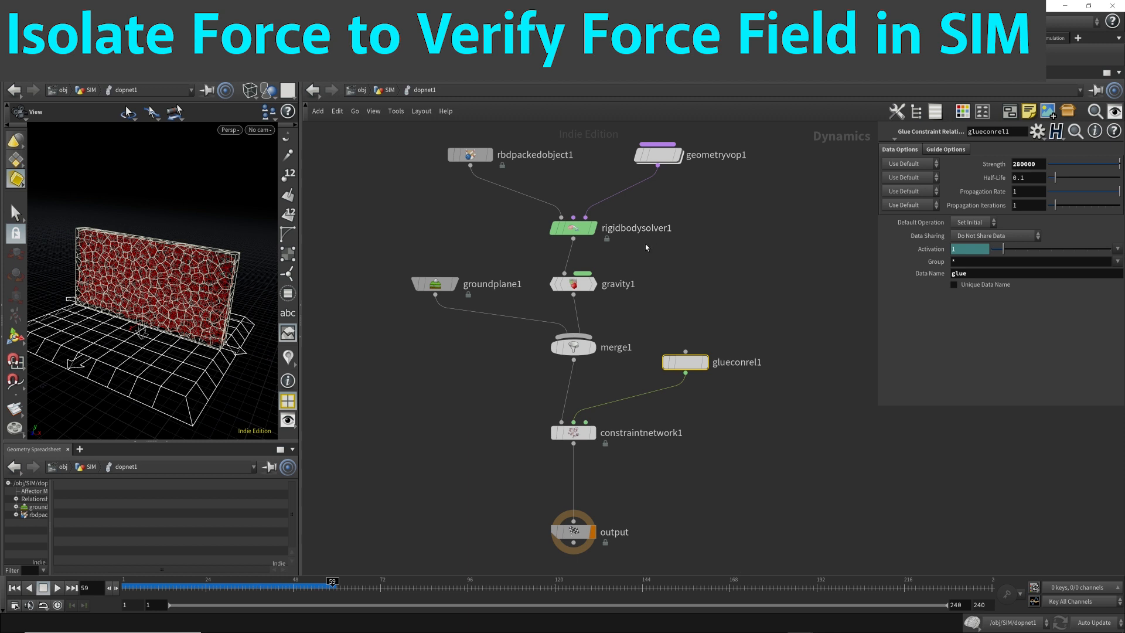
# Bypass the gravity1, glueconrel1 and constraintnetwork1 nodes to isolate the force field in the simulation.
pyautogui.click(574, 286)
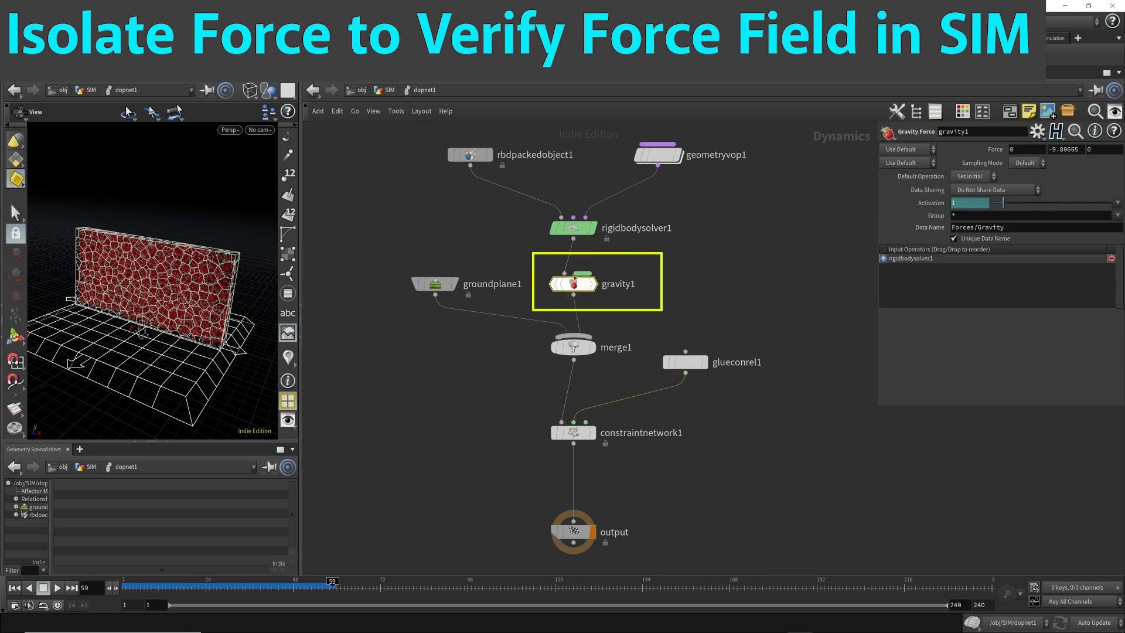
pyautogui.click(554, 284)
pyautogui.click(678, 366)
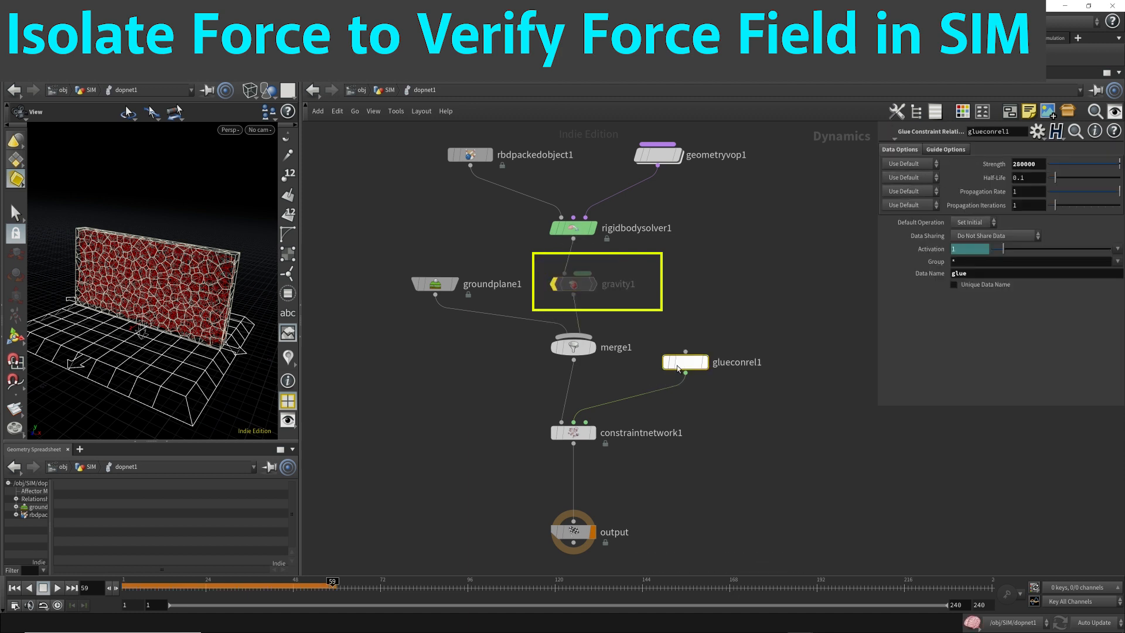
pyautogui.keyDown('shift'); pyautogui.click(560, 432); pyautogui.keyUp('shift')
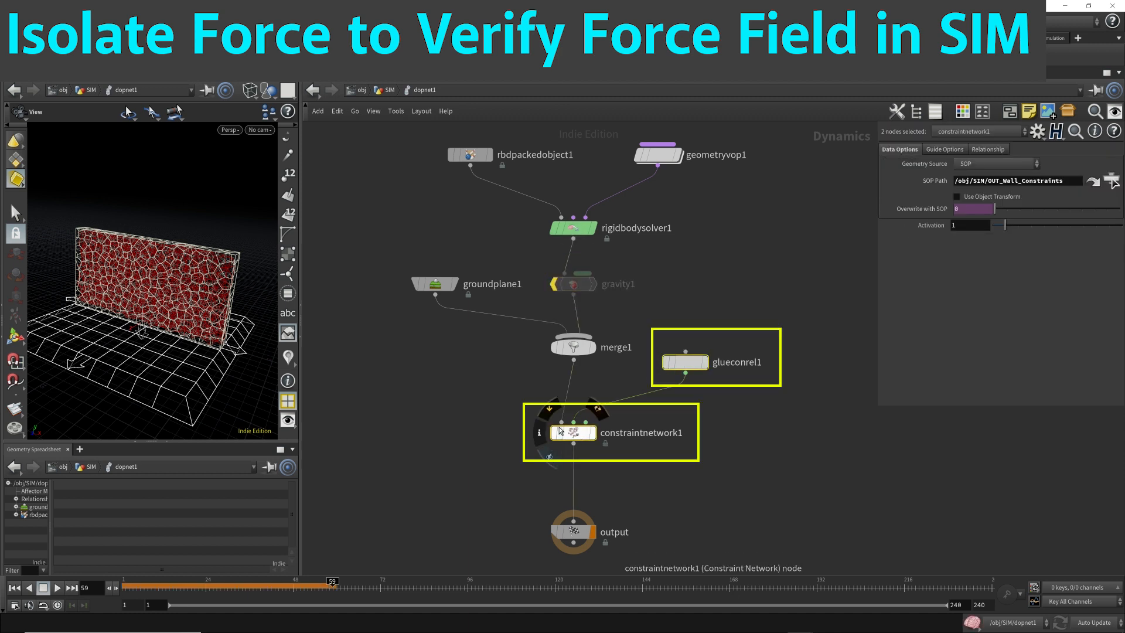
pyautogui.click(555, 432)
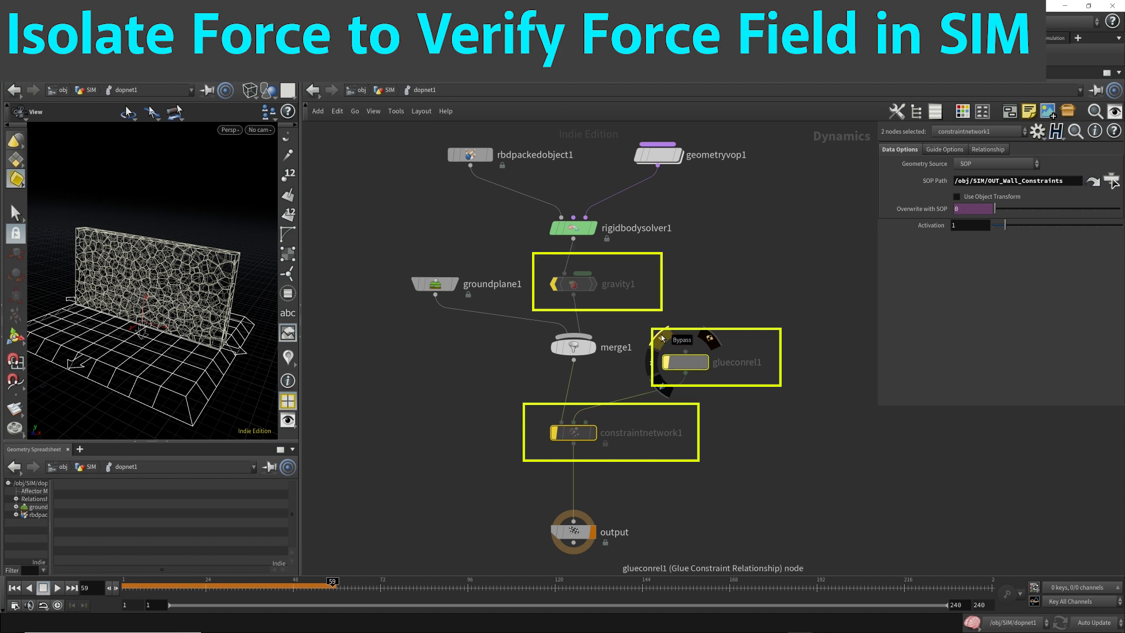
# Play the simulation from the first frame in shaded display and watch how the wall pieces move.
pyautogui.click(15, 588)
pyautogui.click(57, 587)
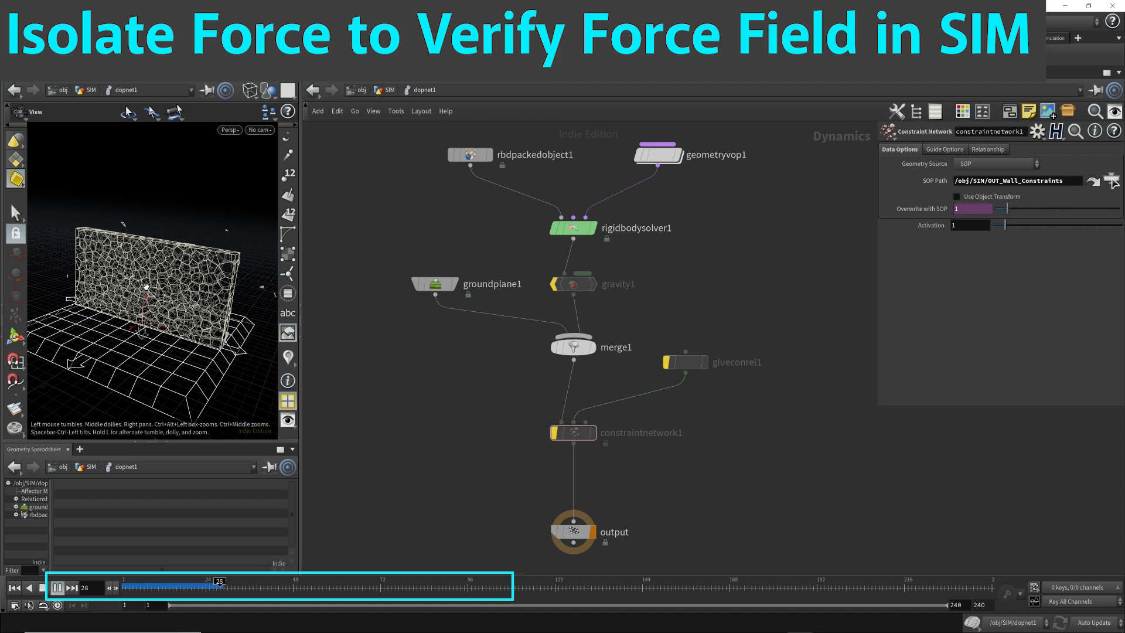
pyautogui.press('w')
pyautogui.moveTo(159, 283)
pyautogui.mouseDown()
pyautogui.moveTo(132, 284)
pyautogui.moveTo(147, 285)
pyautogui.mouseUp()
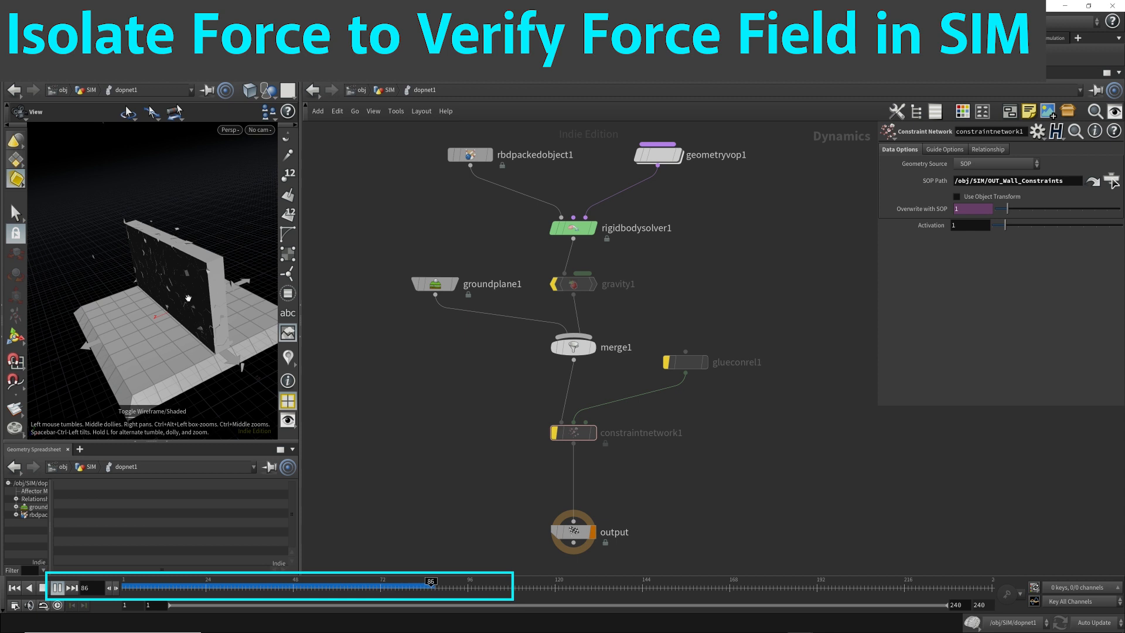
pyautogui.press('Escape')
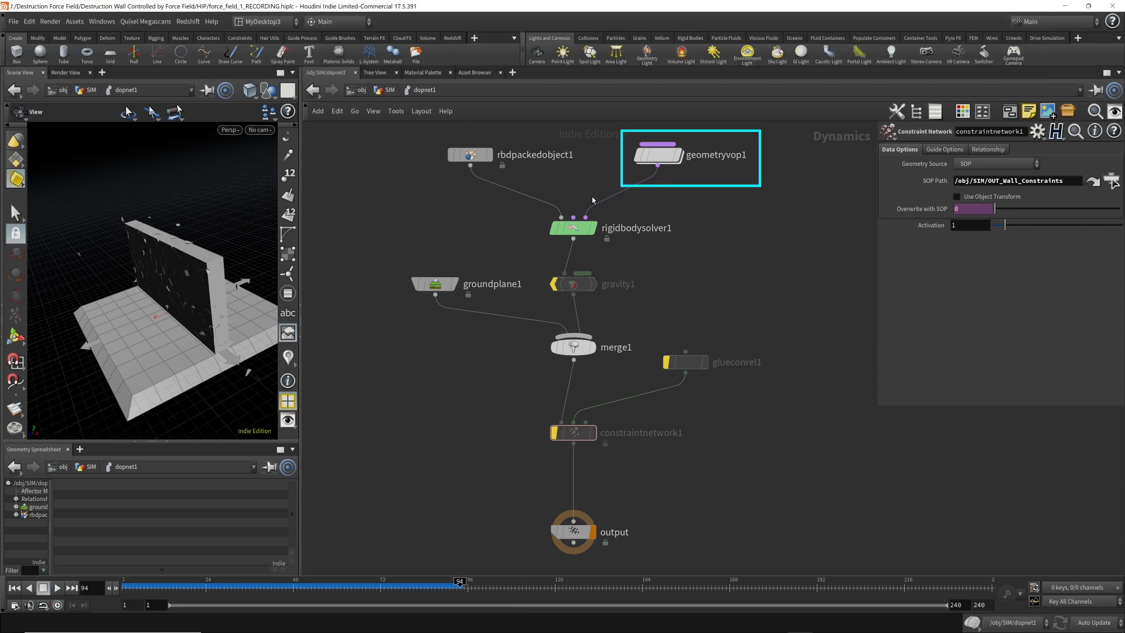
# Inside geometryvop1, insert a Multiply node on the wire between force_field's result and the output's force input.
pyautogui.click(657, 161)
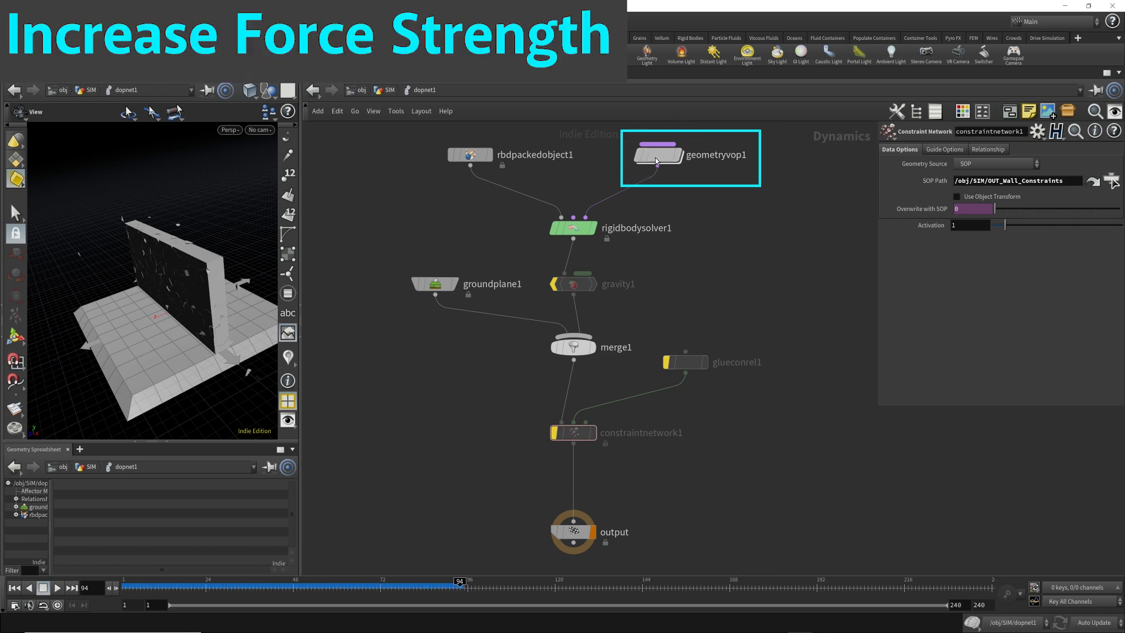
pyautogui.doubleClick(655, 161)
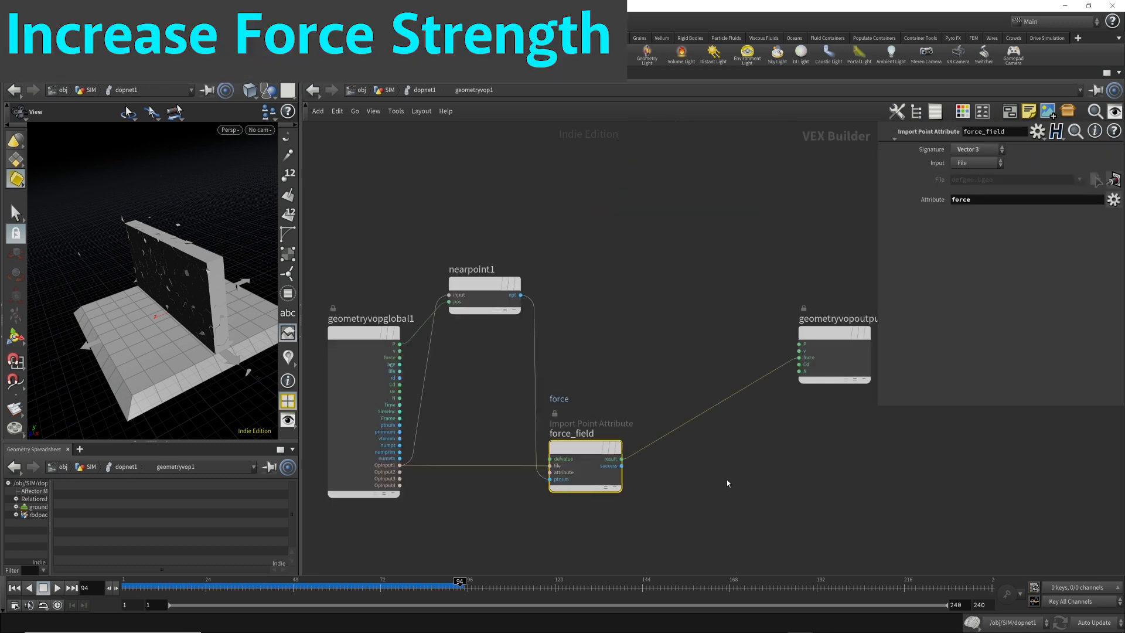
pyautogui.press('Tab')
pyautogui.write('mult')
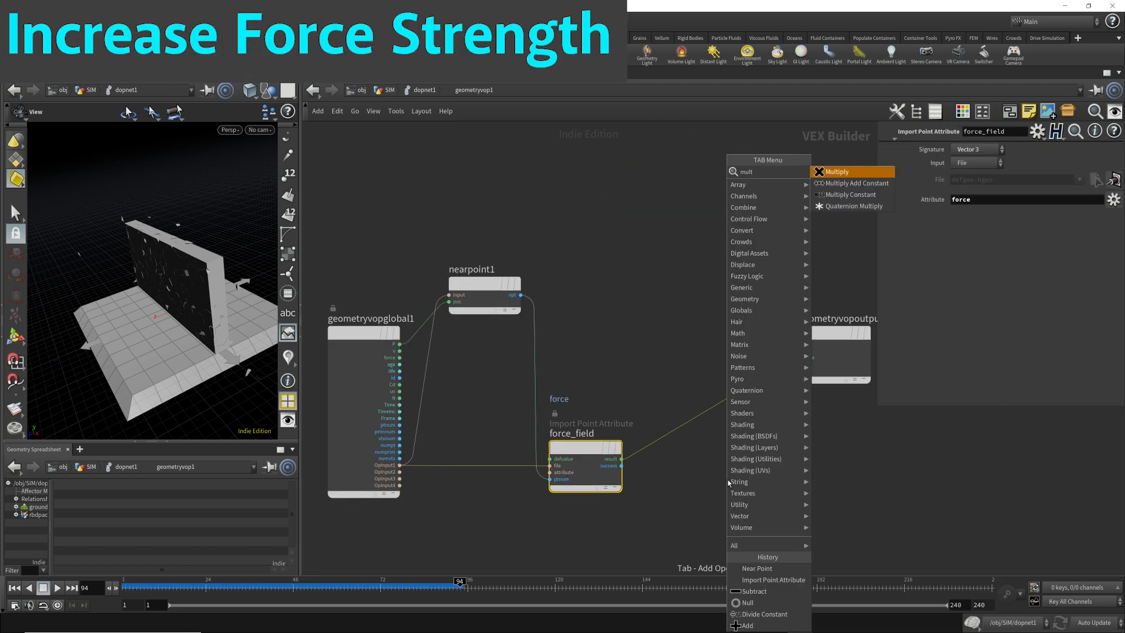
pyautogui.press('Return')
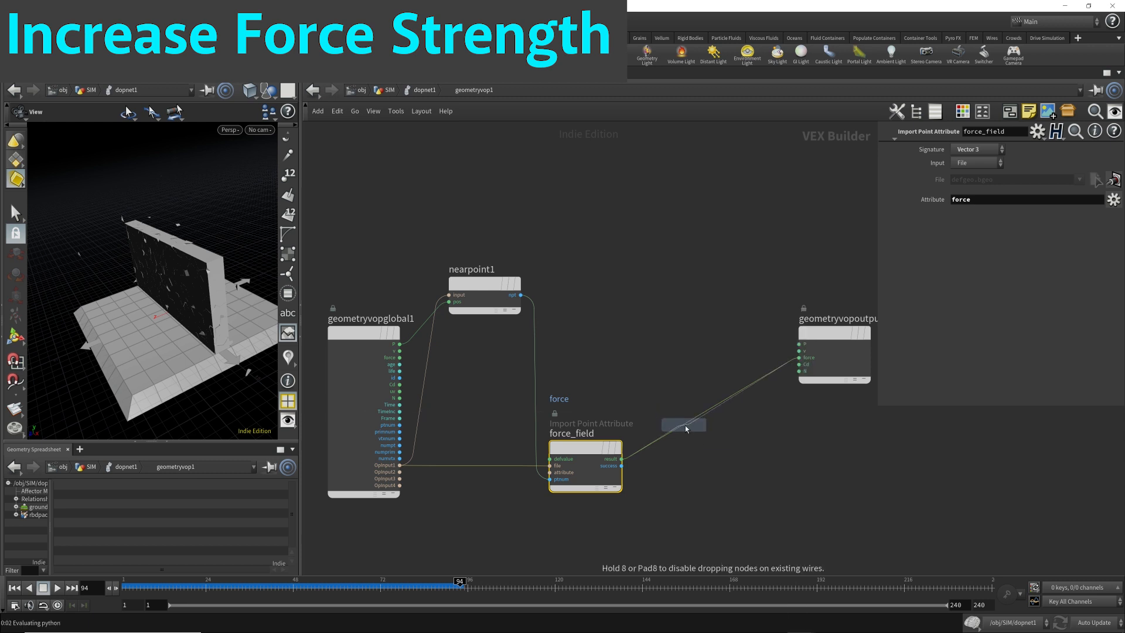
pyautogui.click(697, 430)
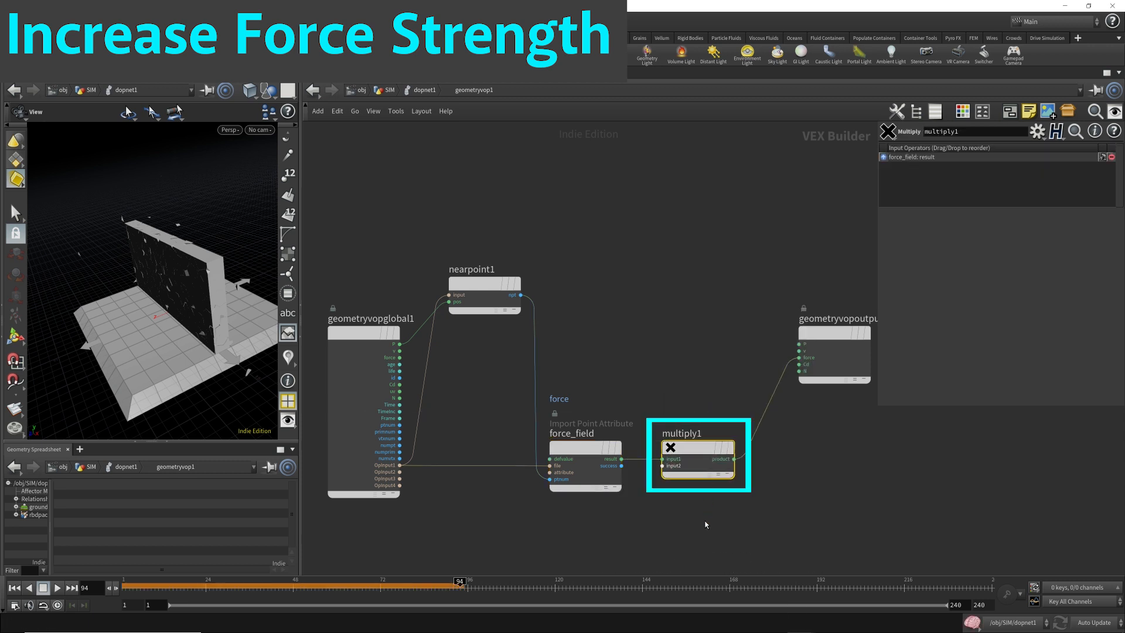
# Add a Constant node wired into input2 of the Multiply node.
pyautogui.moveTo(662, 467); pyautogui.dragTo(587, 539)
pyautogui.write('const')
pyautogui.press('Return')
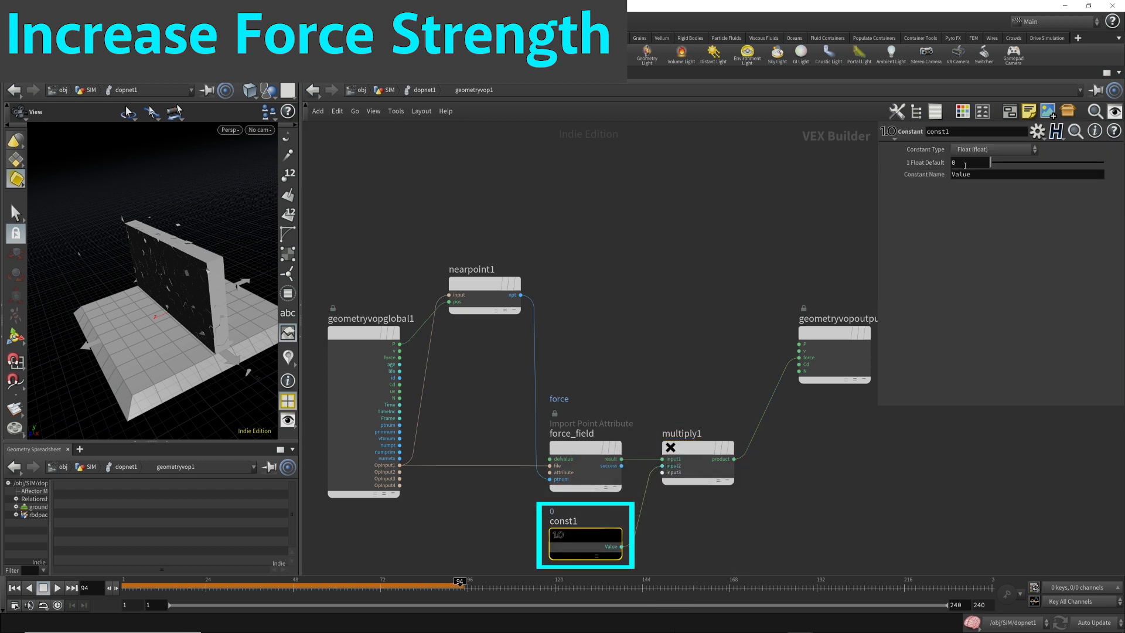
# Rename the Constant node feeding the Multiply node as strength.
pyautogui.click(569, 521)
pyautogui.write('strength')
pyautogui.press('Return')
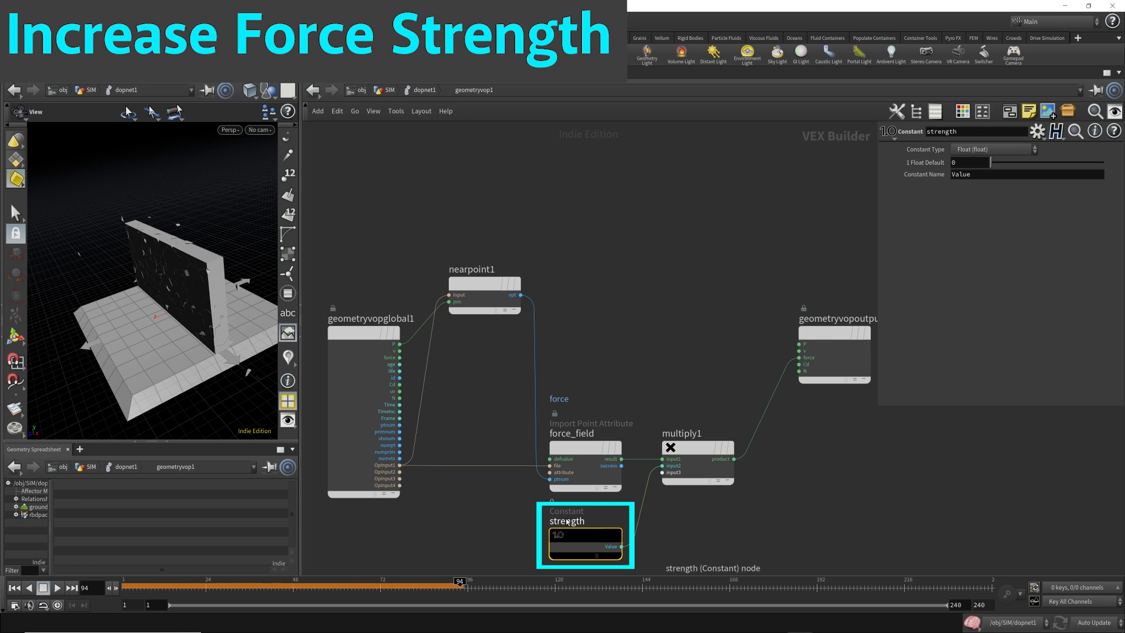
# Set the strength constant's float default to 100 and play the simulation from the first frame.
pyautogui.click(971, 163)
pyautogui.write('100')
pyautogui.press('Return')
pyautogui.hotkey('ctrl', 'Up')
pyautogui.press('Up')
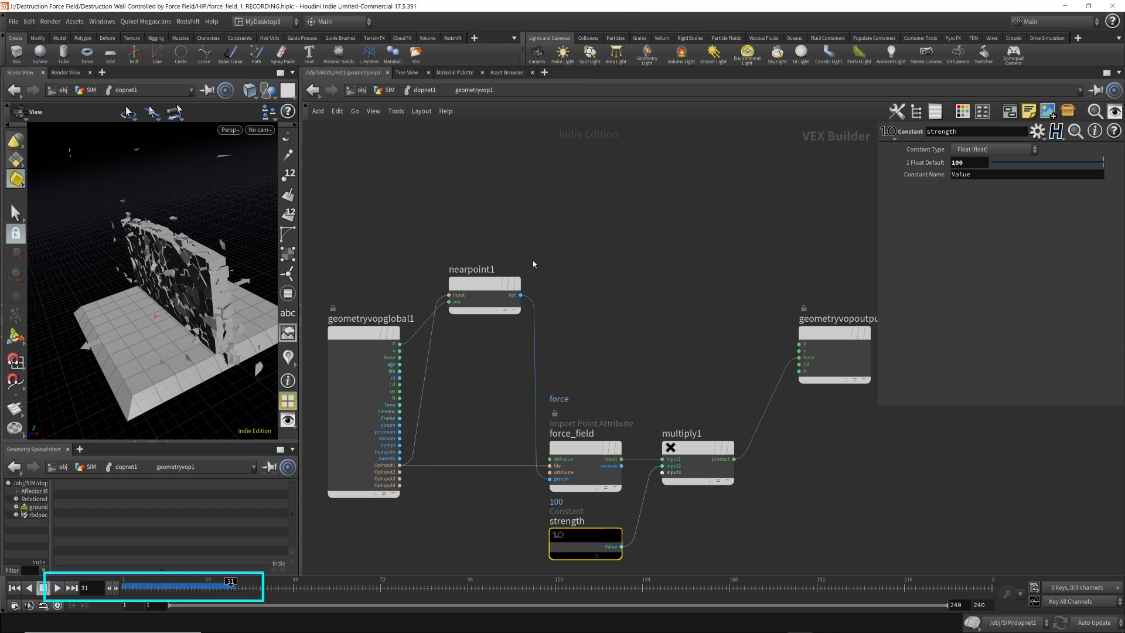
# Try a strength constant of 1000 and play the simulation with it.
pyautogui.click(965, 164)
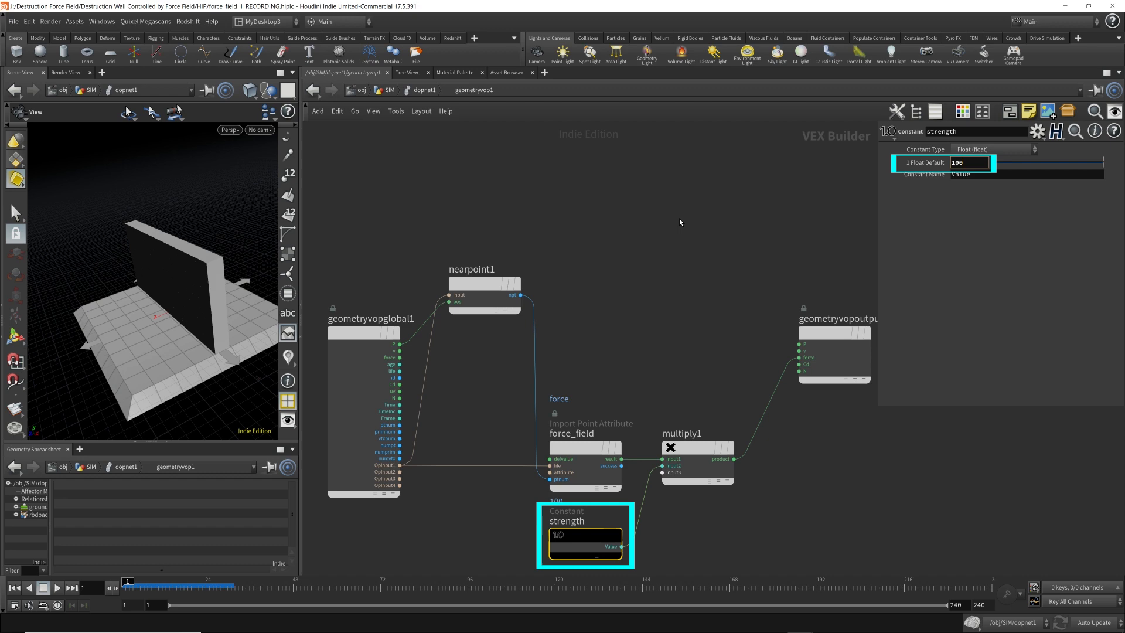
pyautogui.write('0')
pyautogui.press('Return')
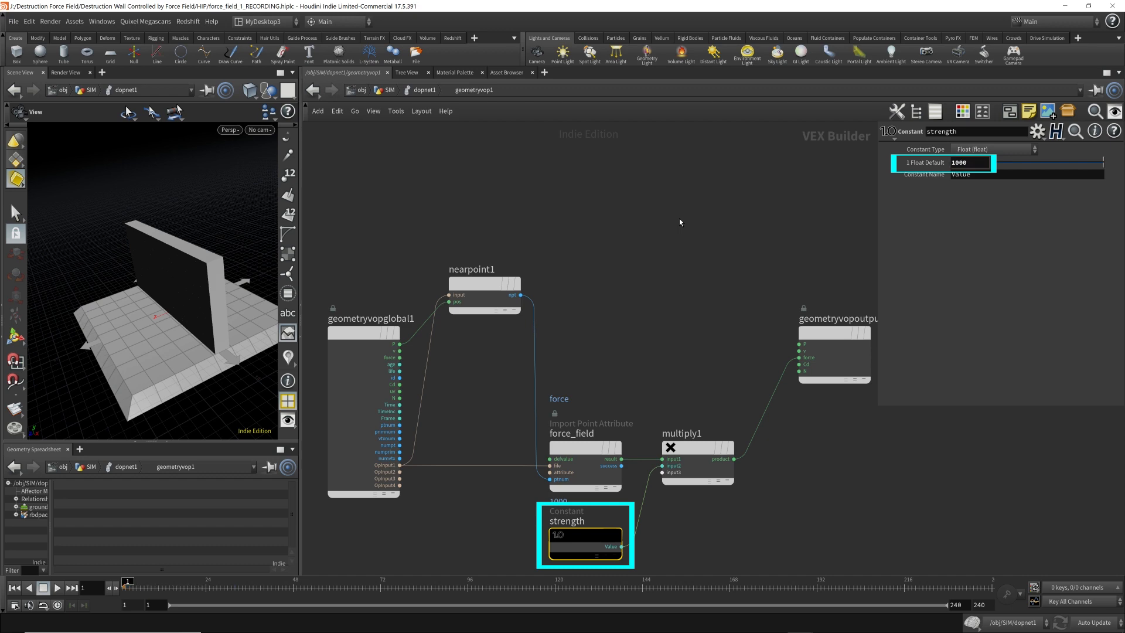
pyautogui.press('Up')
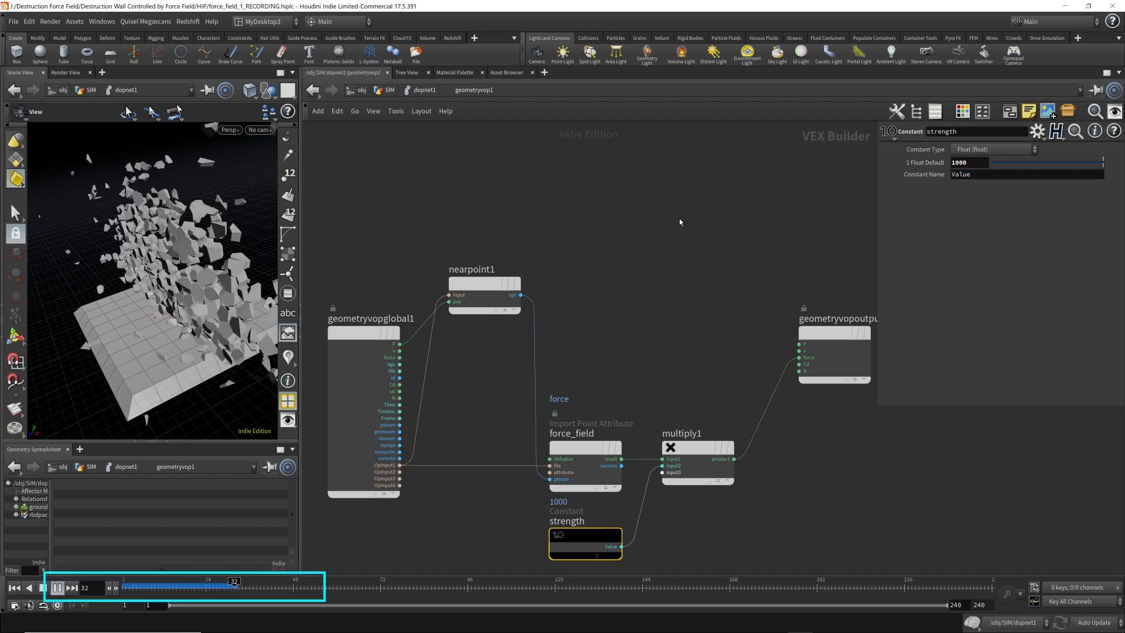
# Reset the strength constant's float default to 100 with the simulation at the first frame.
pyautogui.click(970, 164)
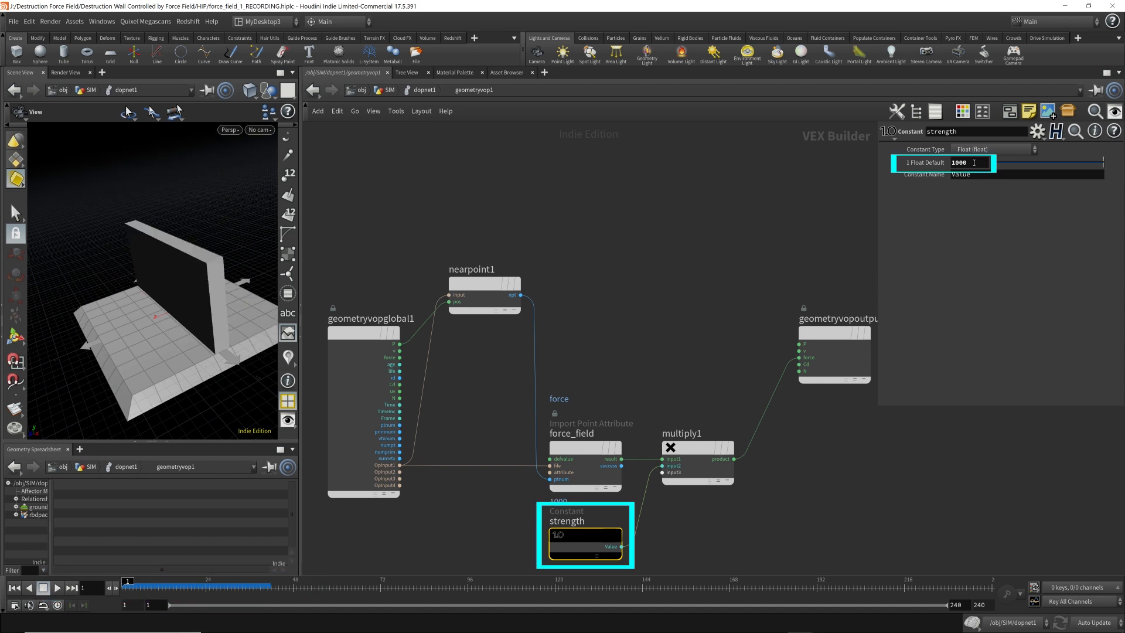
pyautogui.doubleClick(972, 163)
pyautogui.press('Return')
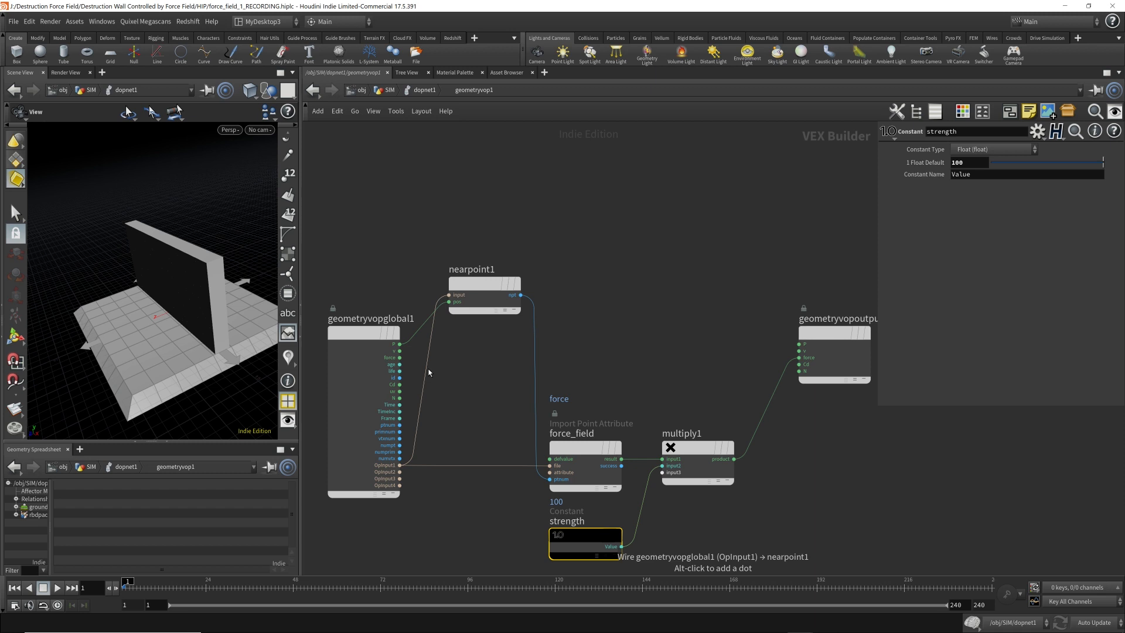
# Add an Add node fed by geometryvopglobal1's force output and place it just before geometryvopoutput1, moving the output node away to make room.
pyautogui.click(399, 357)
pyautogui.press('Tab')
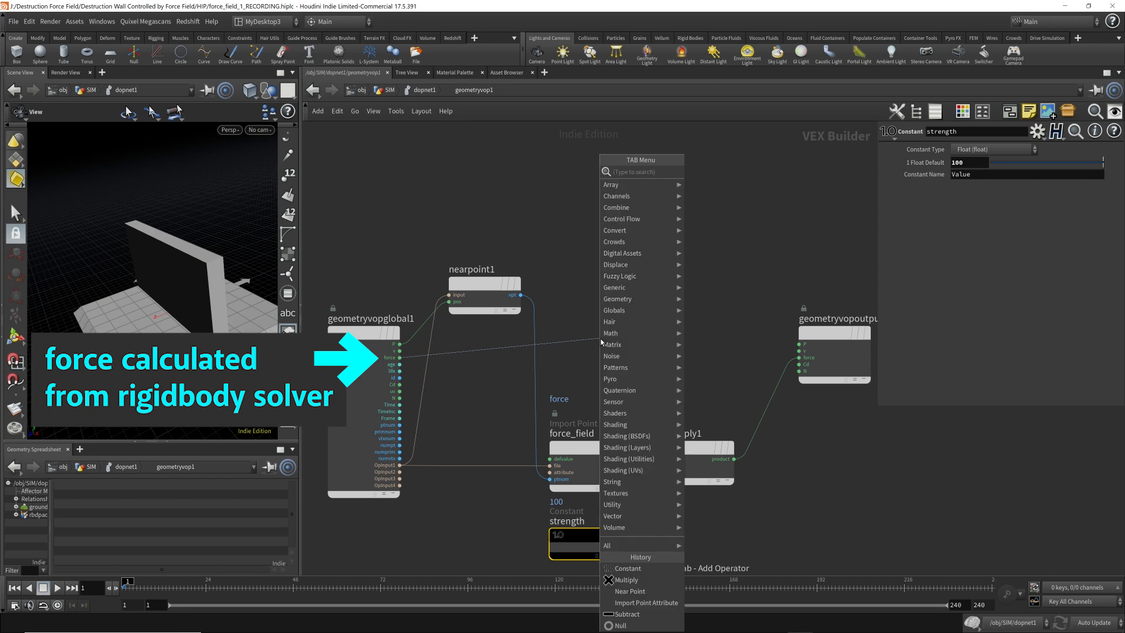
pyautogui.moveTo(609, 332)
pyautogui.click(697, 180)
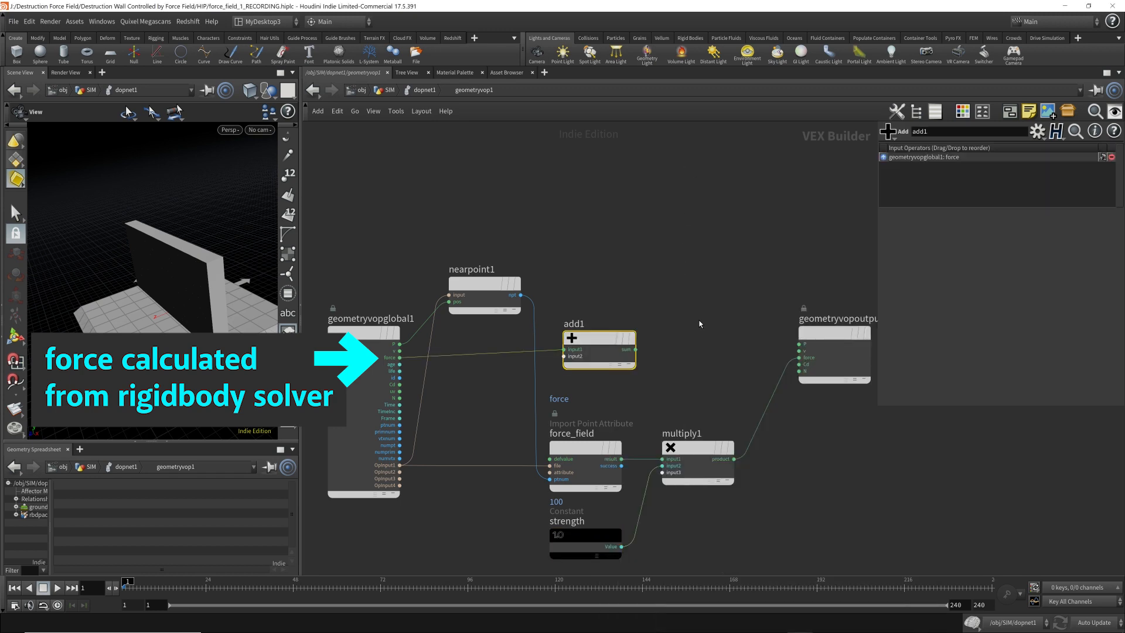
pyautogui.press('p')
pyautogui.moveTo(838, 335); pyautogui.dragTo(1048, 341)
pyautogui.moveTo(590, 342)
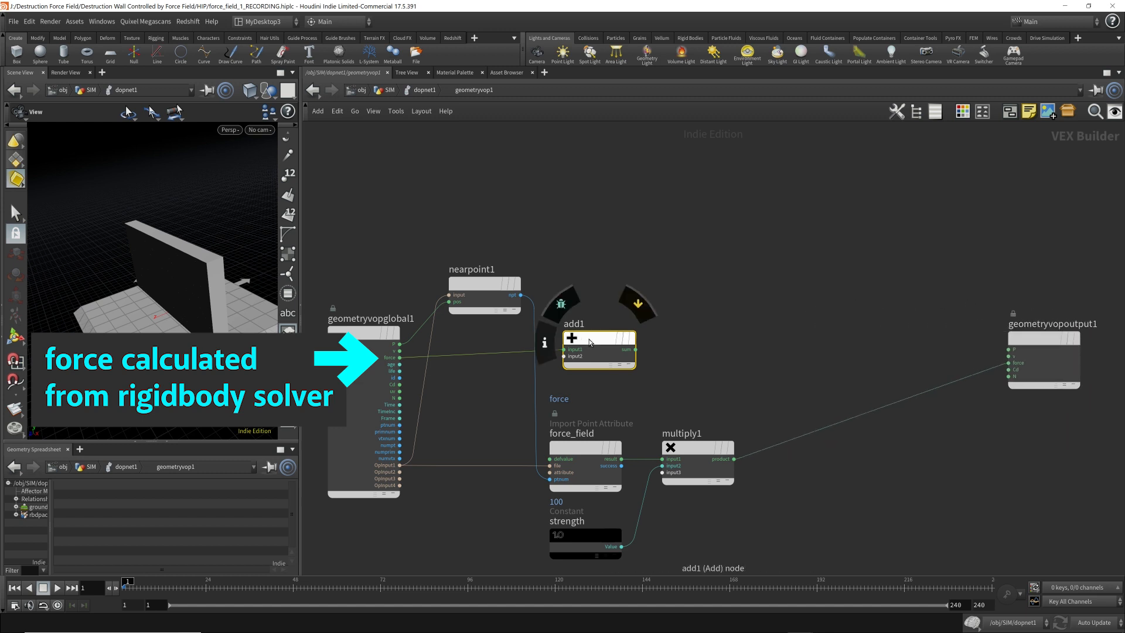
pyautogui.moveTo(590, 342); pyautogui.dragTo(834, 347)
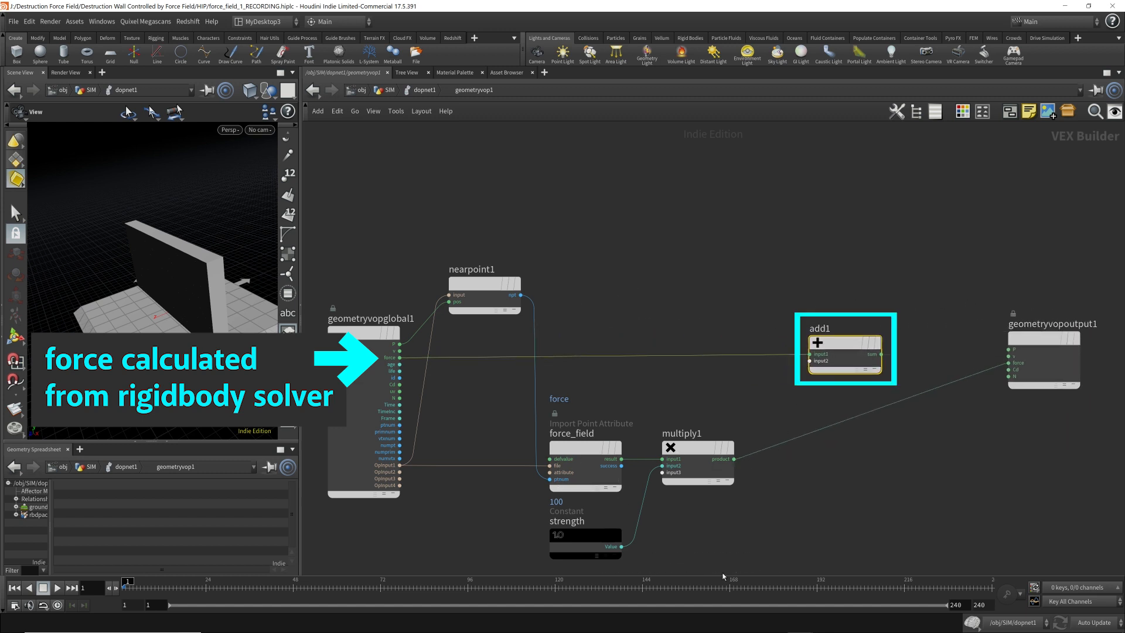
# Insert a Null node on the wire after multiply1 and rename it additional_force.
pyautogui.press('Tab')
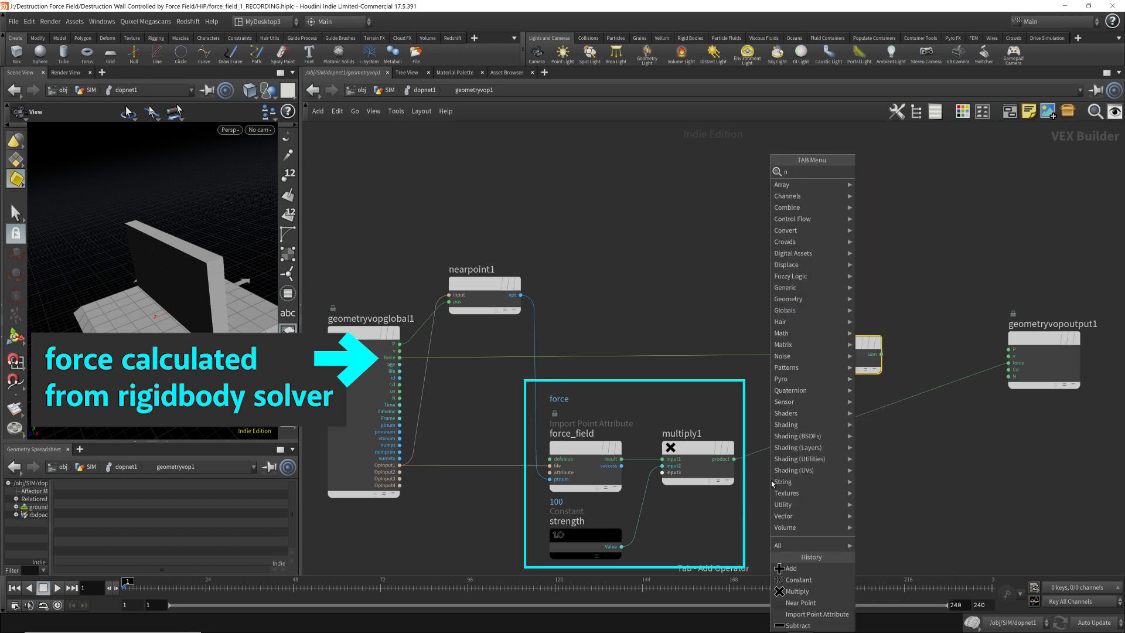
pyautogui.write('null')
pyautogui.press('Return')
pyautogui.click(819, 449)
pyautogui.moveTo(819, 449); pyautogui.dragTo(774, 449)
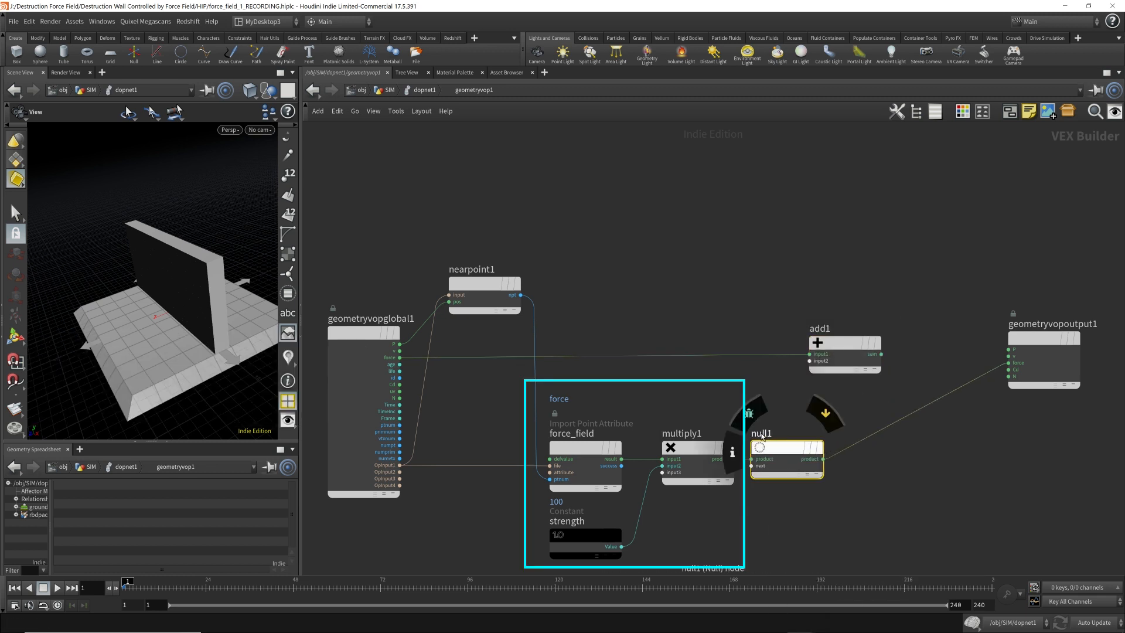
pyautogui.doubleClick(762, 434)
pyautogui.write('additional_force')
pyautogui.press('Return')
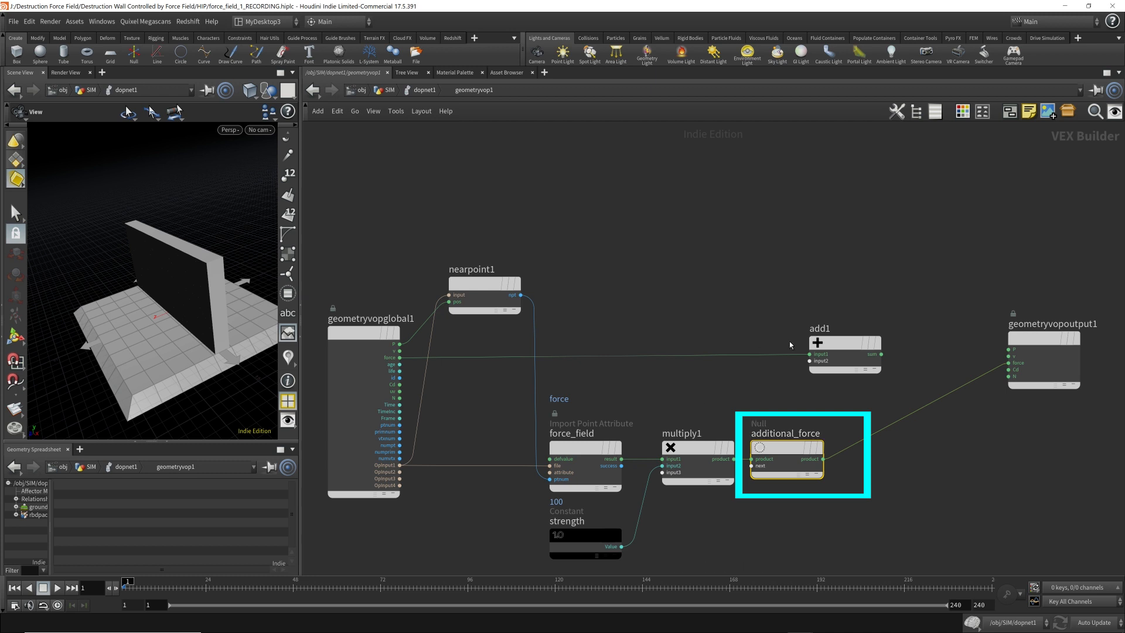
# Wire additional_force into add1's input2 and add1's sum into geometryvopoutput1's force input, placing the two end nodes neatly.
pyautogui.click(823, 459)
pyautogui.click(835, 436)
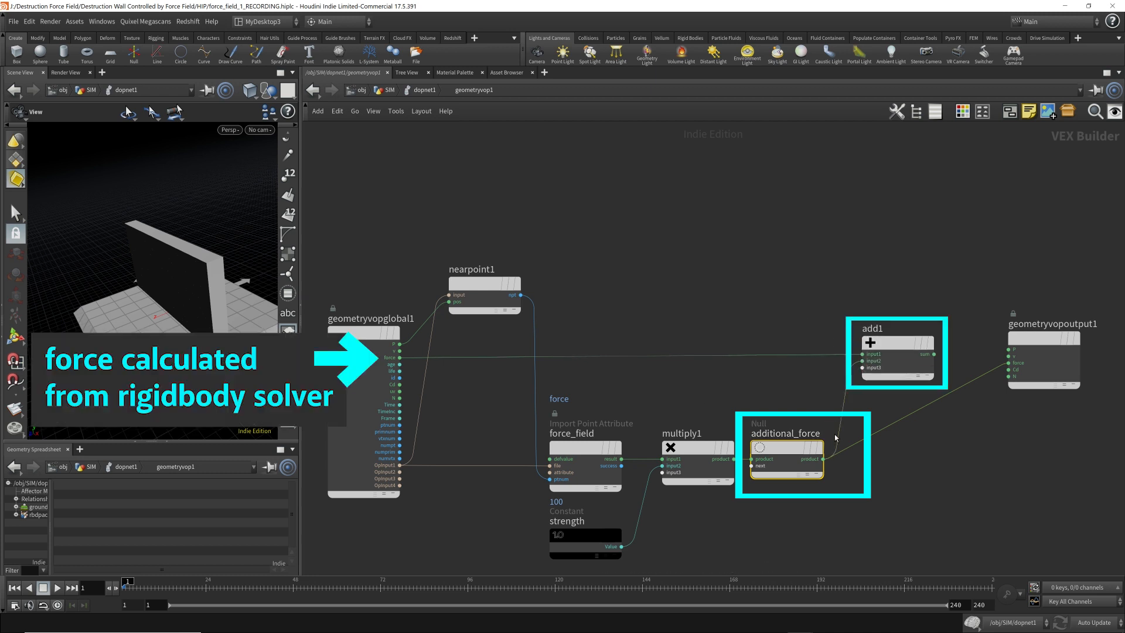
pyautogui.click(935, 353)
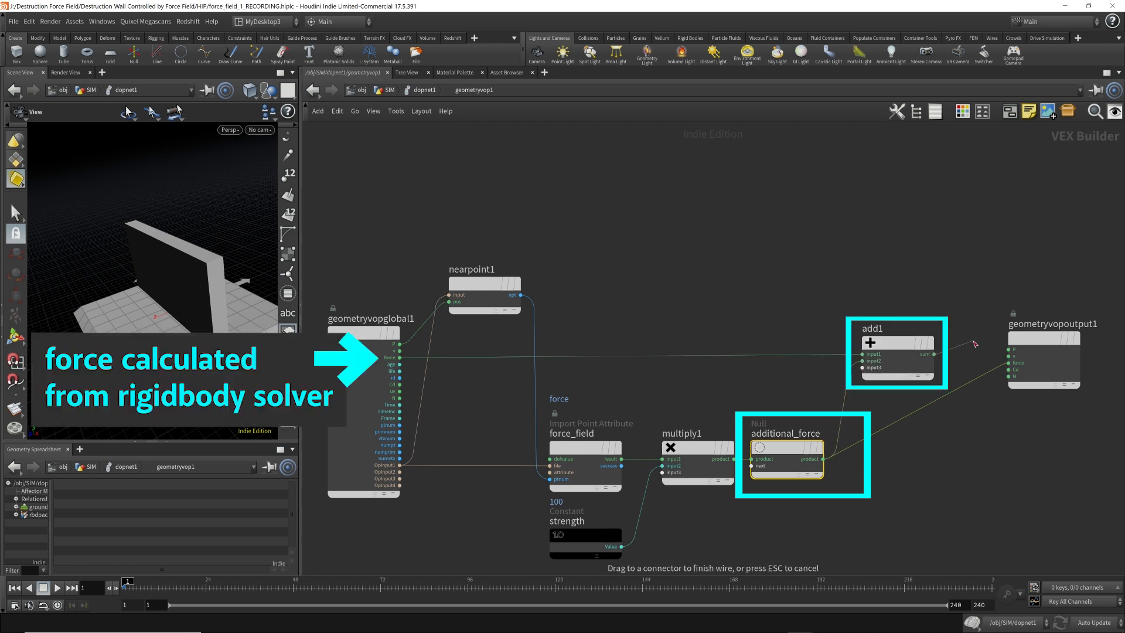
pyautogui.click(1005, 366)
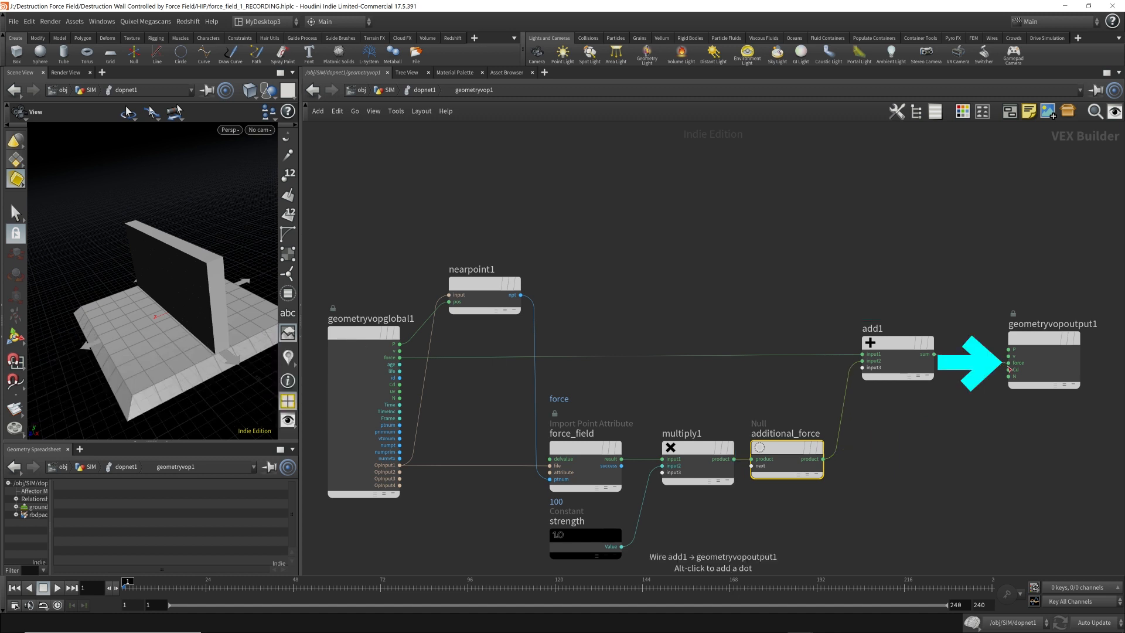
pyautogui.moveTo(1035, 340); pyautogui.dragTo(992, 344)
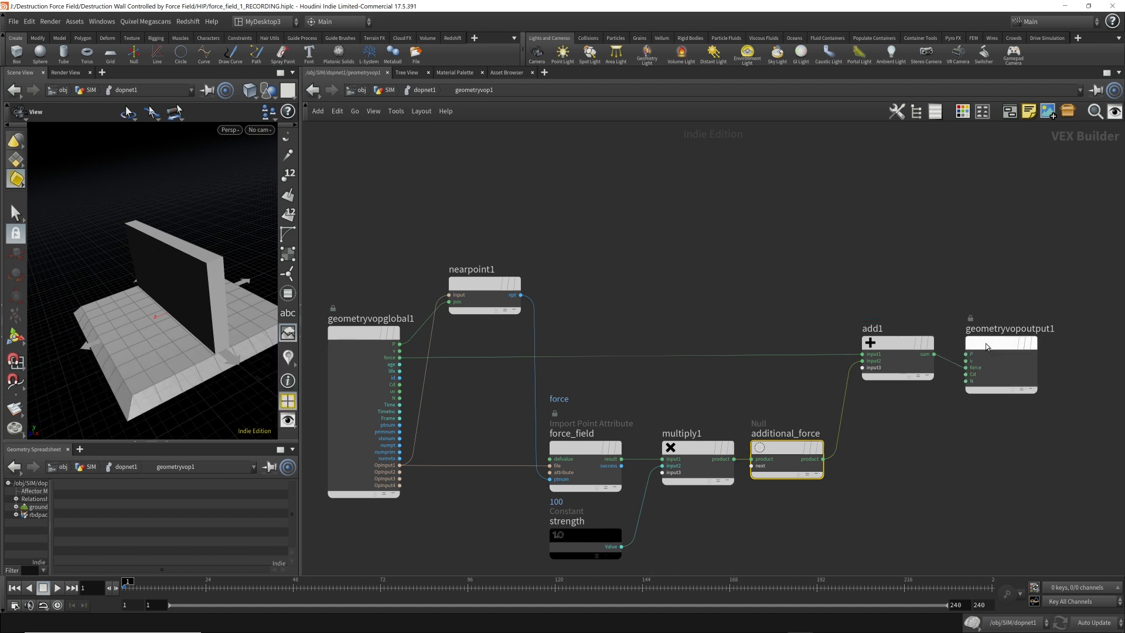
pyautogui.click(364, 345)
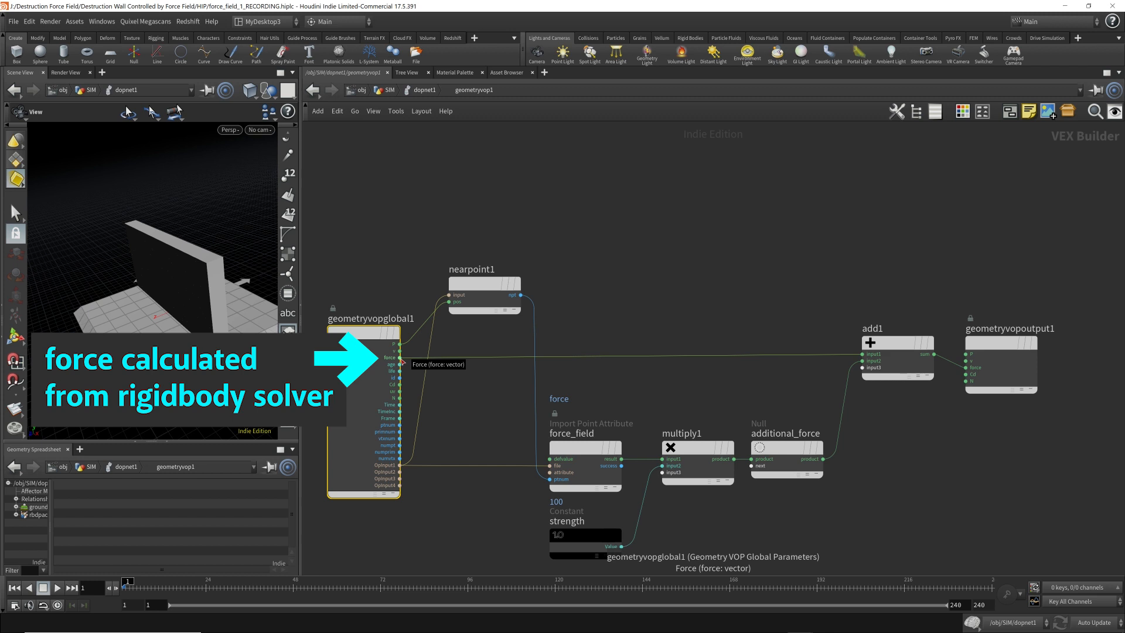
pyautogui.moveTo(895, 346); pyautogui.dragTo(865, 347)
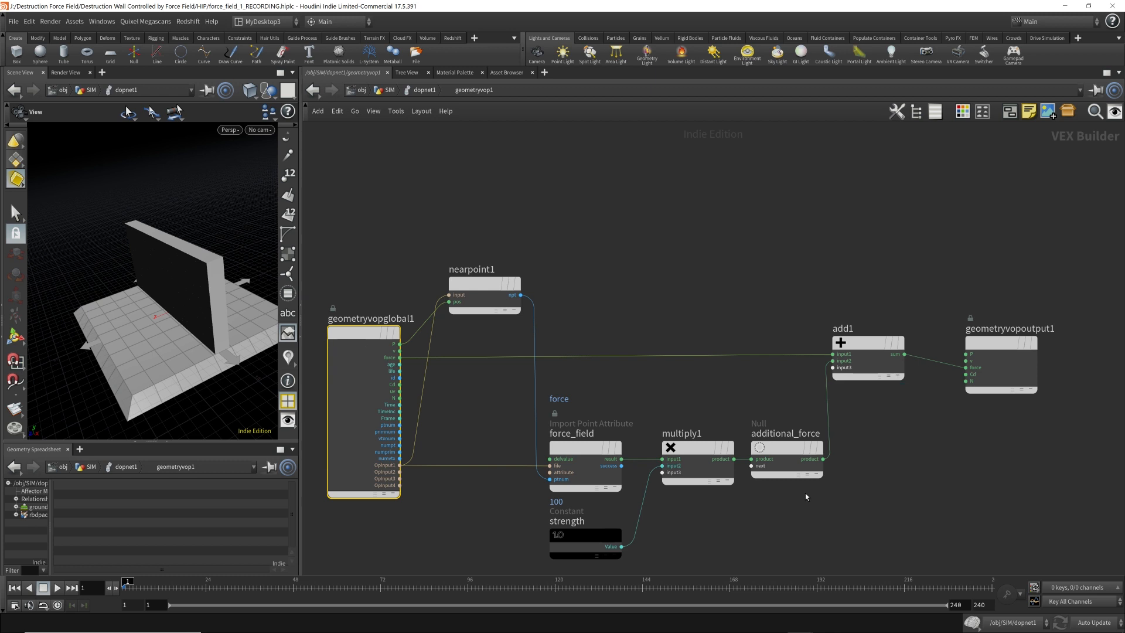
# Play the simulation with the combined forces and inspect the scattering wall pieces from another angle.
pyautogui.press('Up')
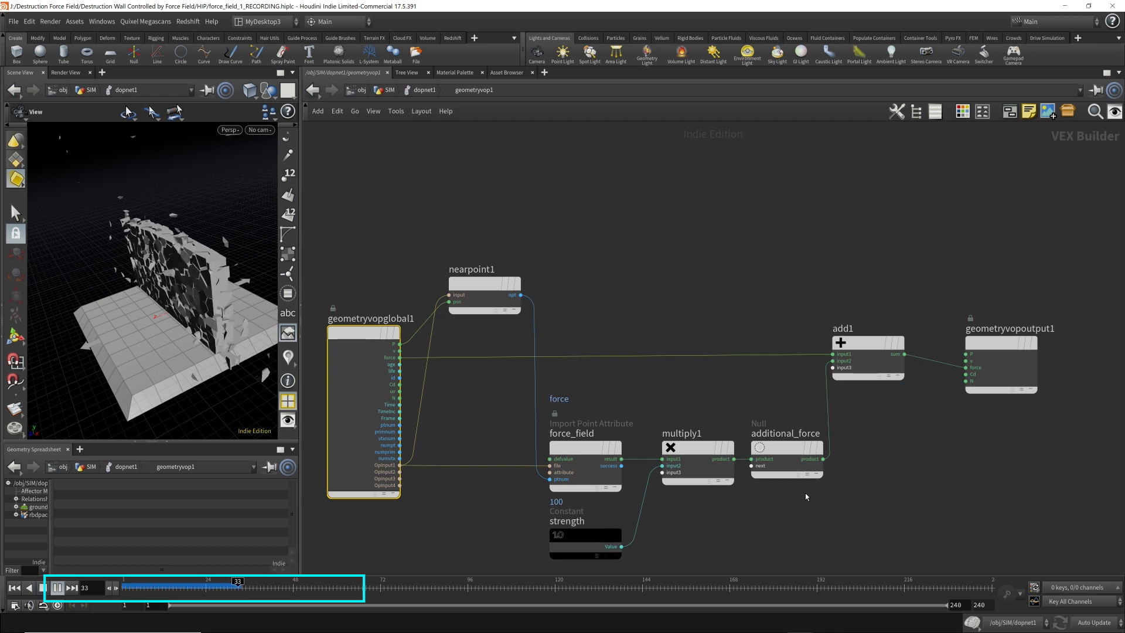
pyautogui.press('Up')
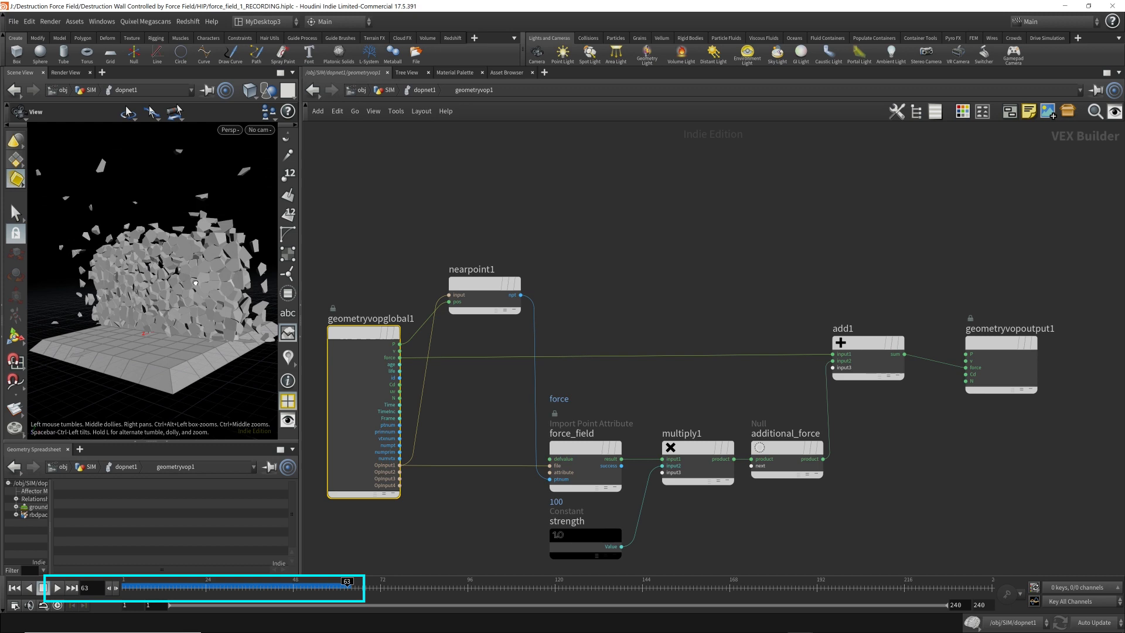
pyautogui.moveTo(130, 311); pyautogui.dragTo(167, 303)
# Color the additional_force node blue and save the scene.
pyautogui.press('c')
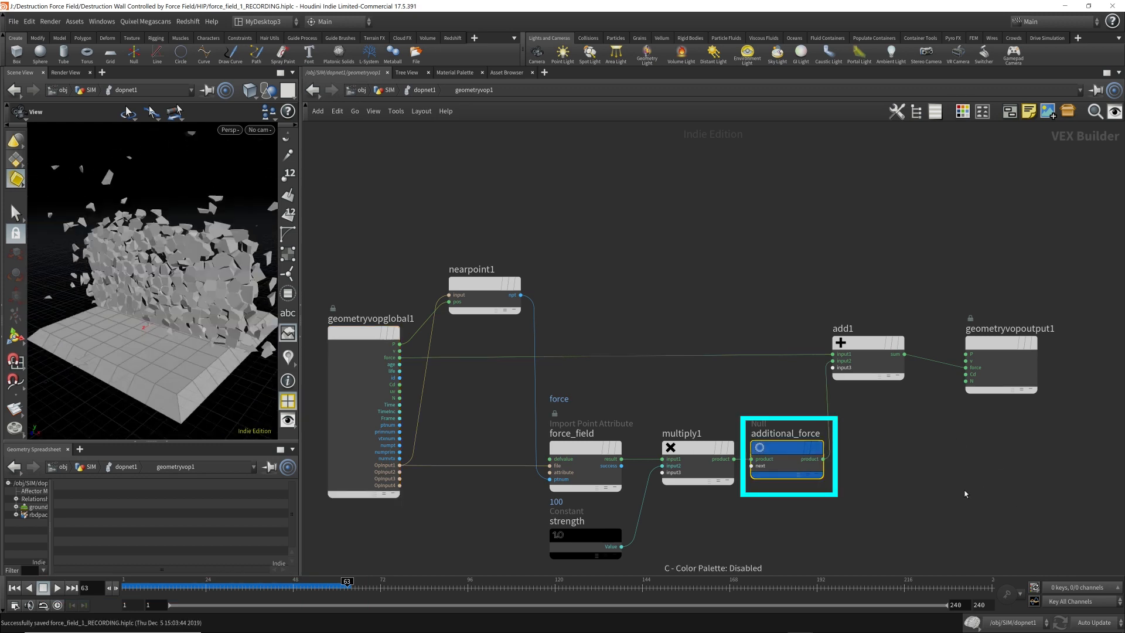
pyautogui.hotkey('ctrl', 's')
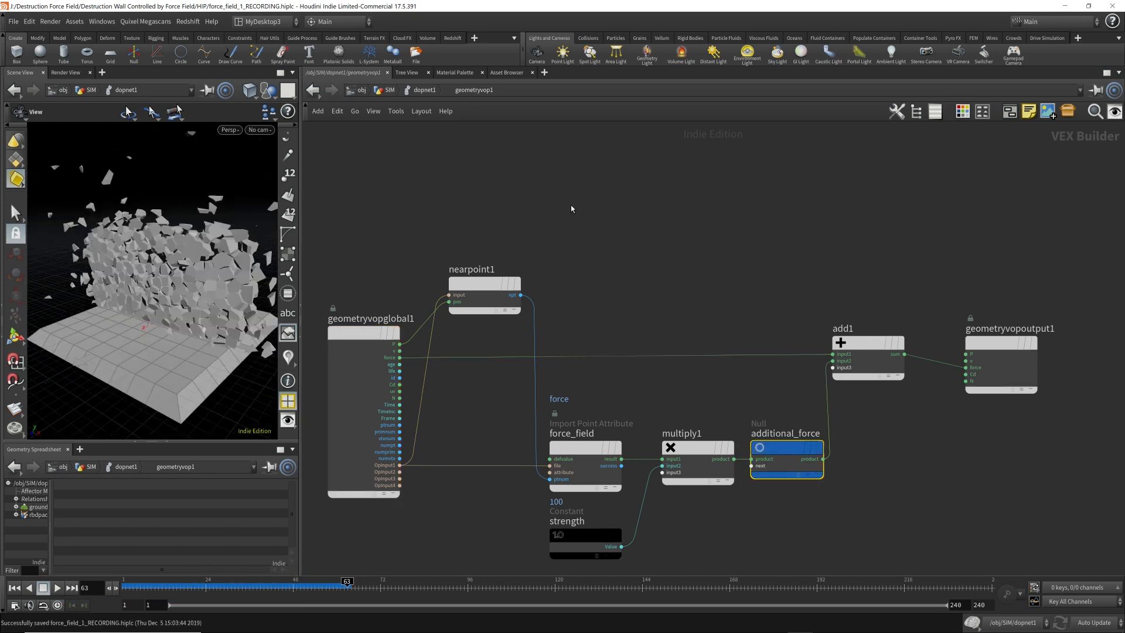
# Rewind to the first frame, open the force_field object's network and show its force vectors in the viewport.
pyautogui.moveTo(218, 282); pyautogui.dragTo(193, 295)
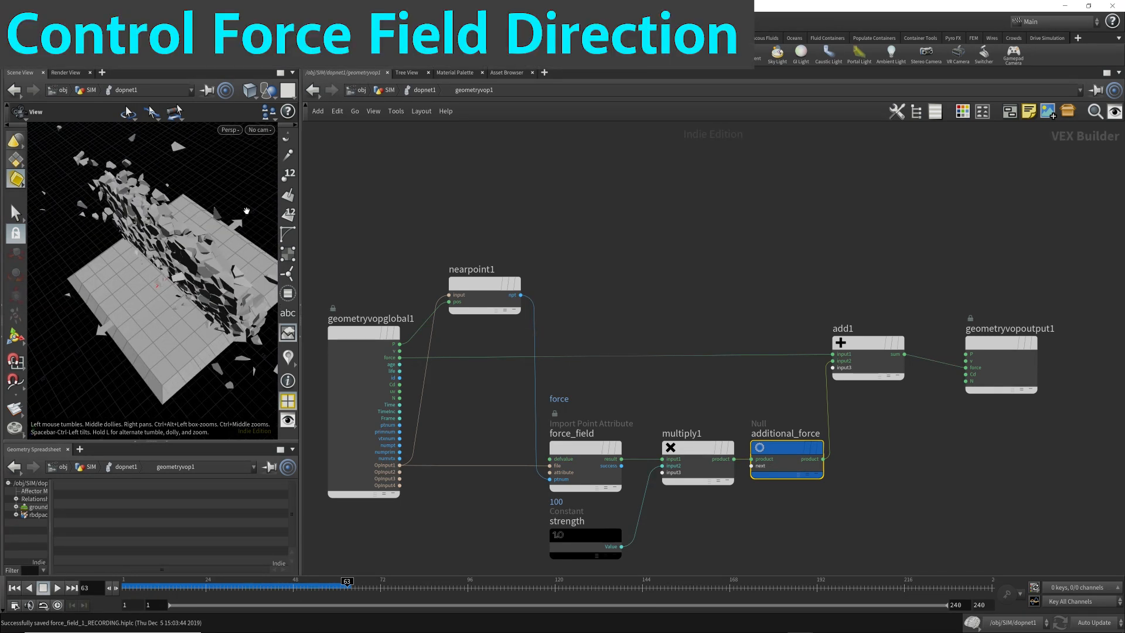
pyautogui.moveTo(114, 307); pyautogui.dragTo(199, 270)
pyautogui.click(419, 90)
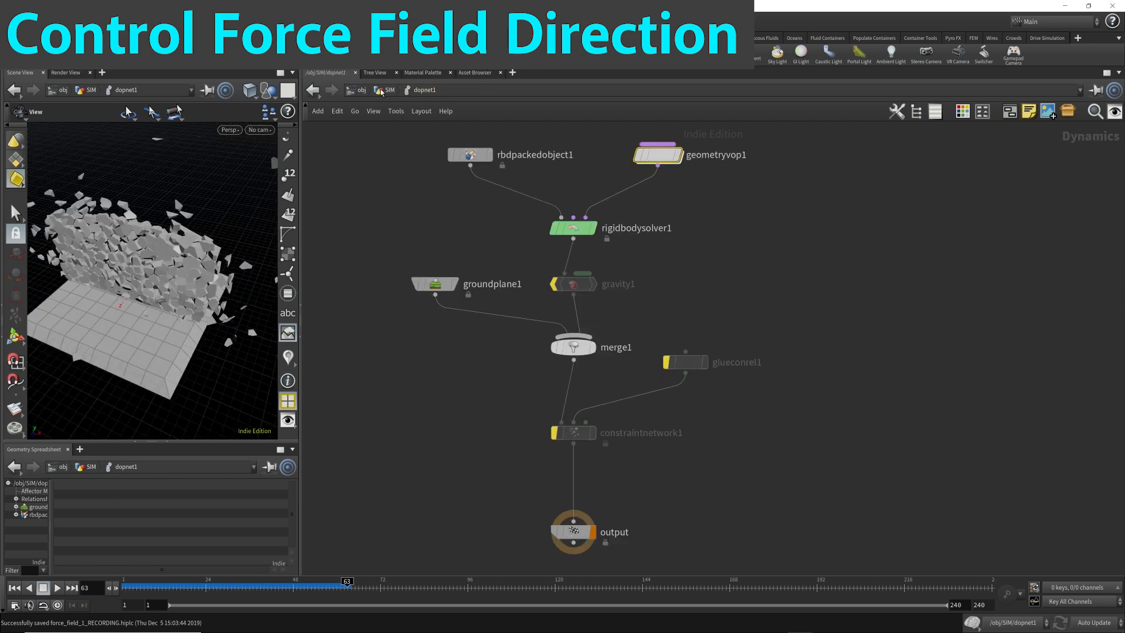
pyautogui.click(386, 91)
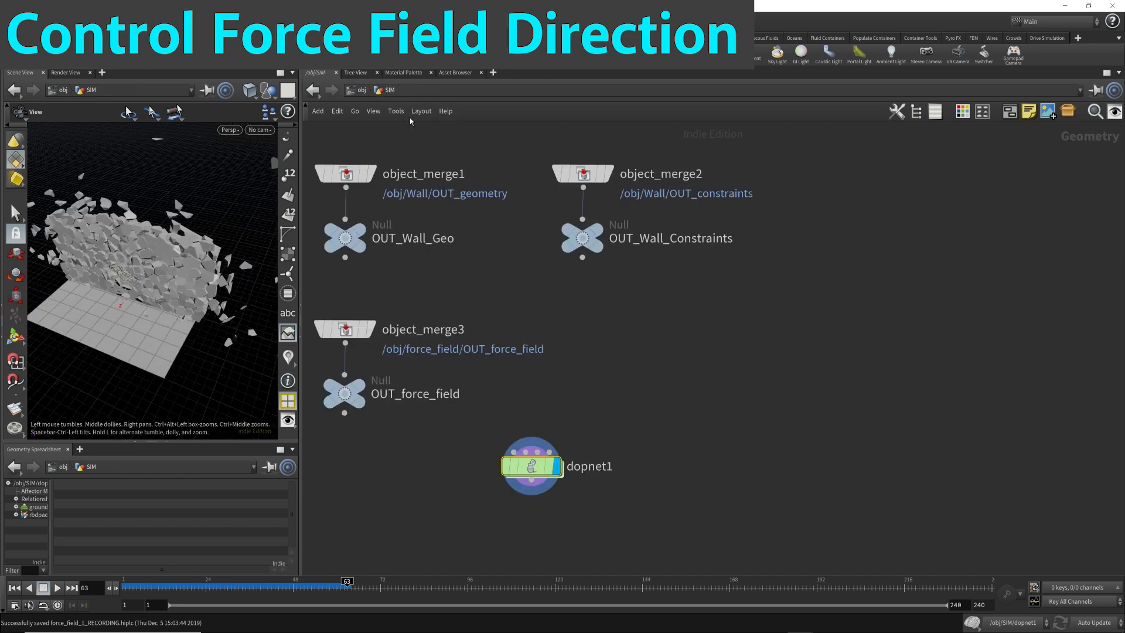
pyautogui.click(363, 90)
pyautogui.click(14, 588)
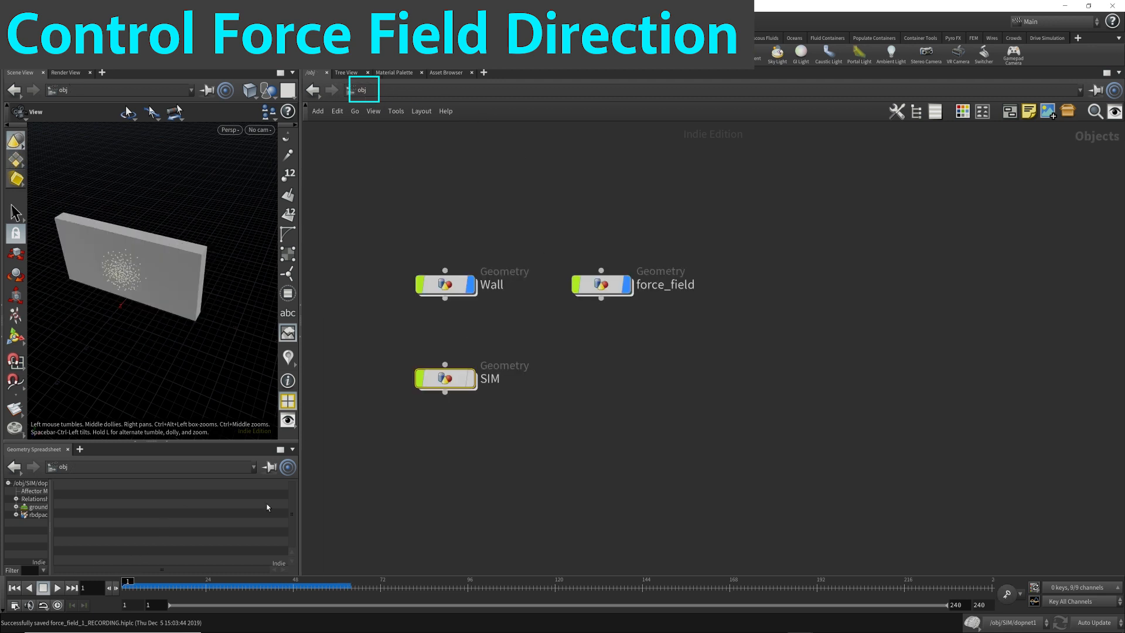
pyautogui.click(601, 285)
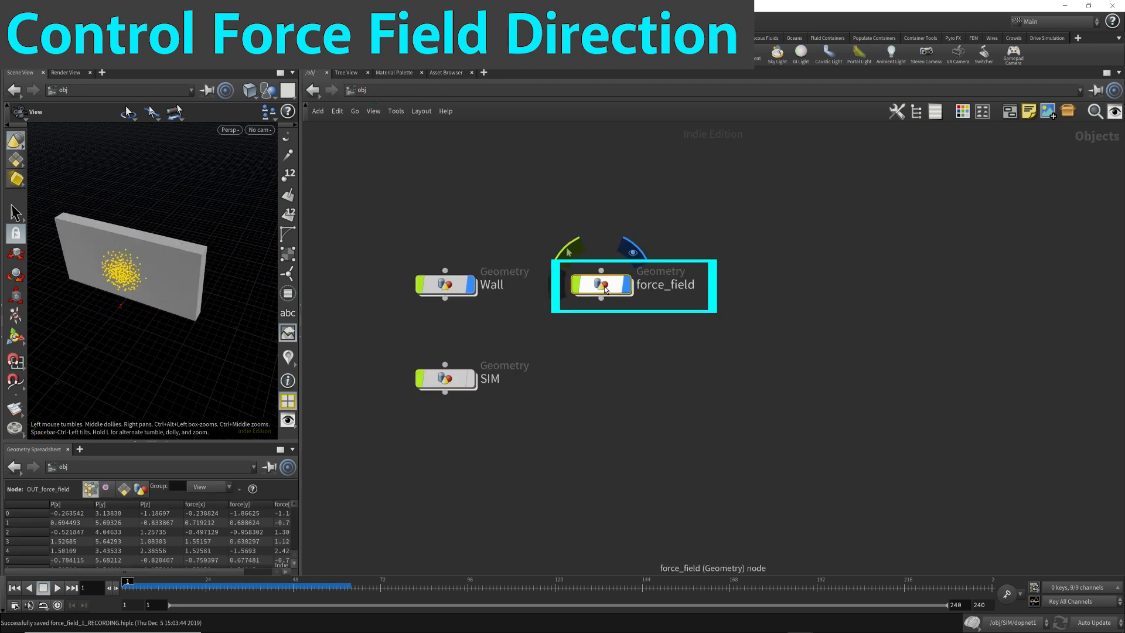
pyautogui.doubleClick(605, 288)
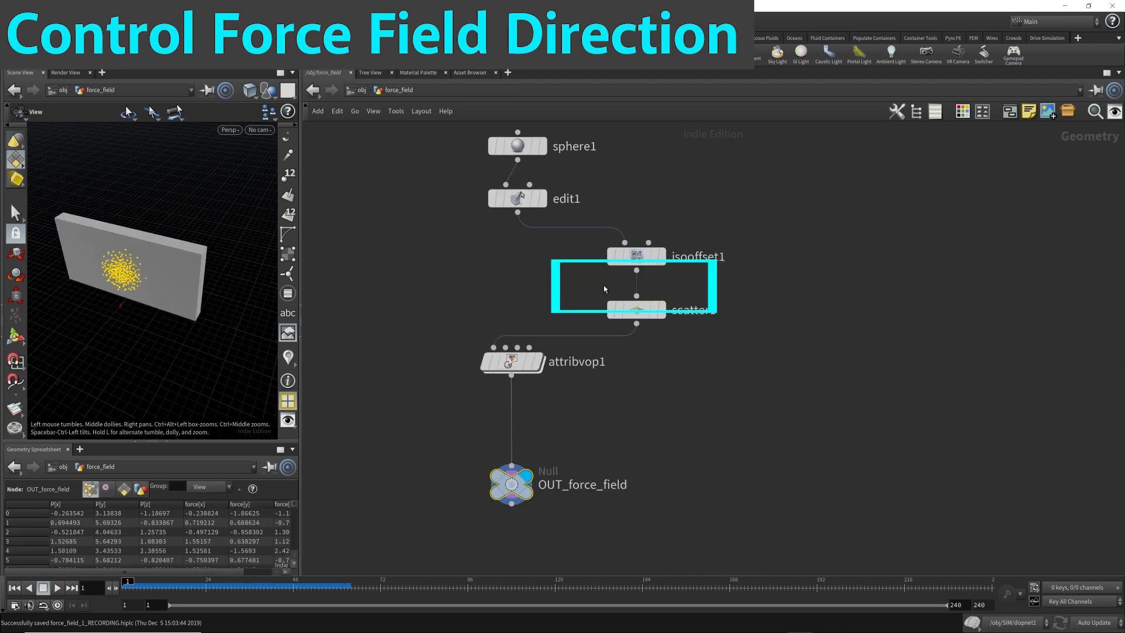
pyautogui.click(288, 359)
pyautogui.moveTo(144, 269); pyautogui.dragTo(171, 329)
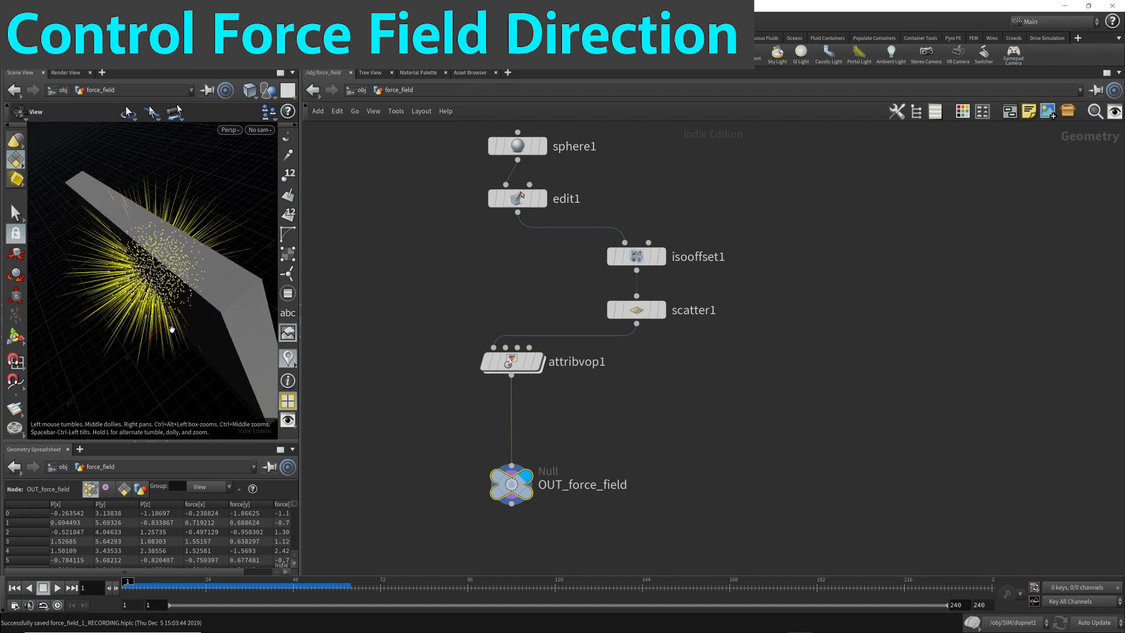
# Inside attribvop1, insert an Add node on the wire between subtract1's diff and the output's force input.
pyautogui.click(511, 363)
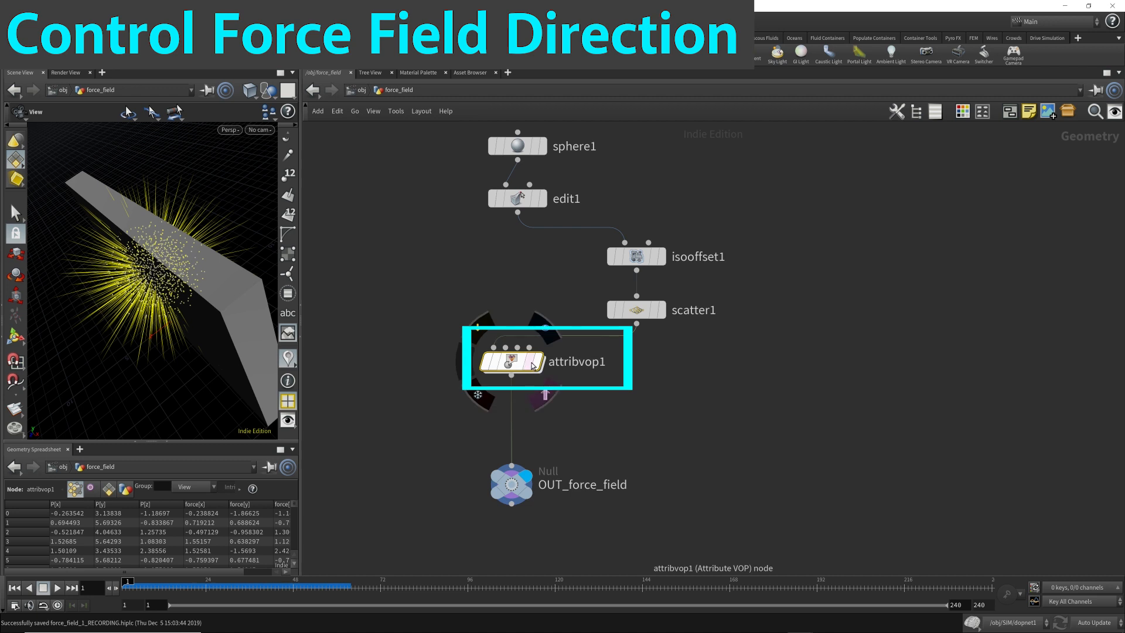
pyautogui.doubleClick(510, 363)
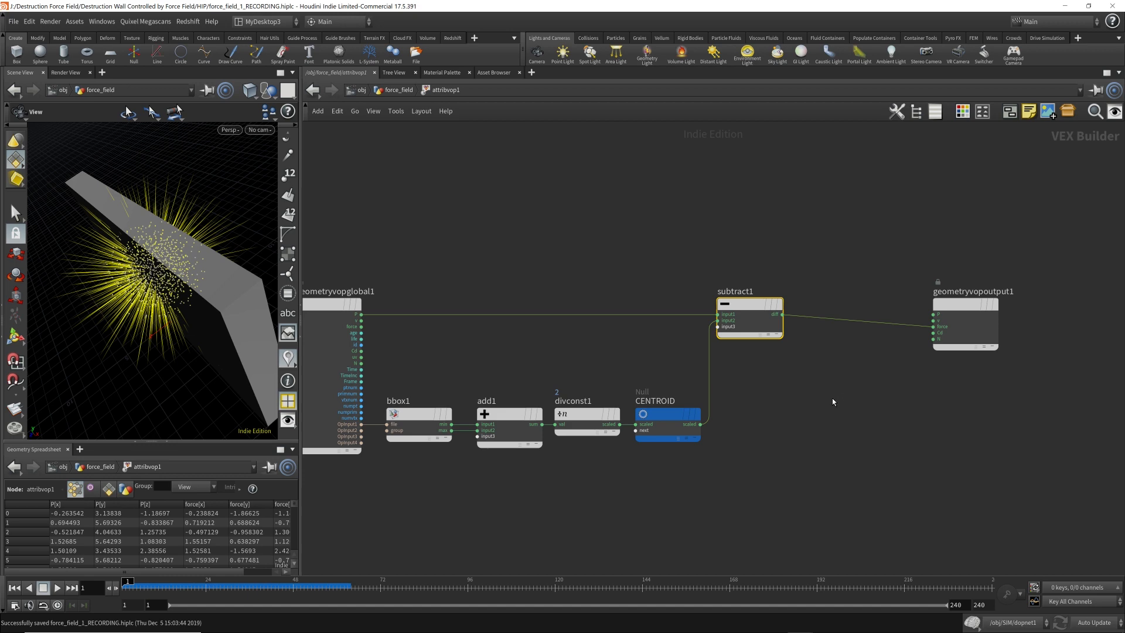
pyautogui.press('Tab')
pyautogui.press('Escape')
pyautogui.click(855, 326)
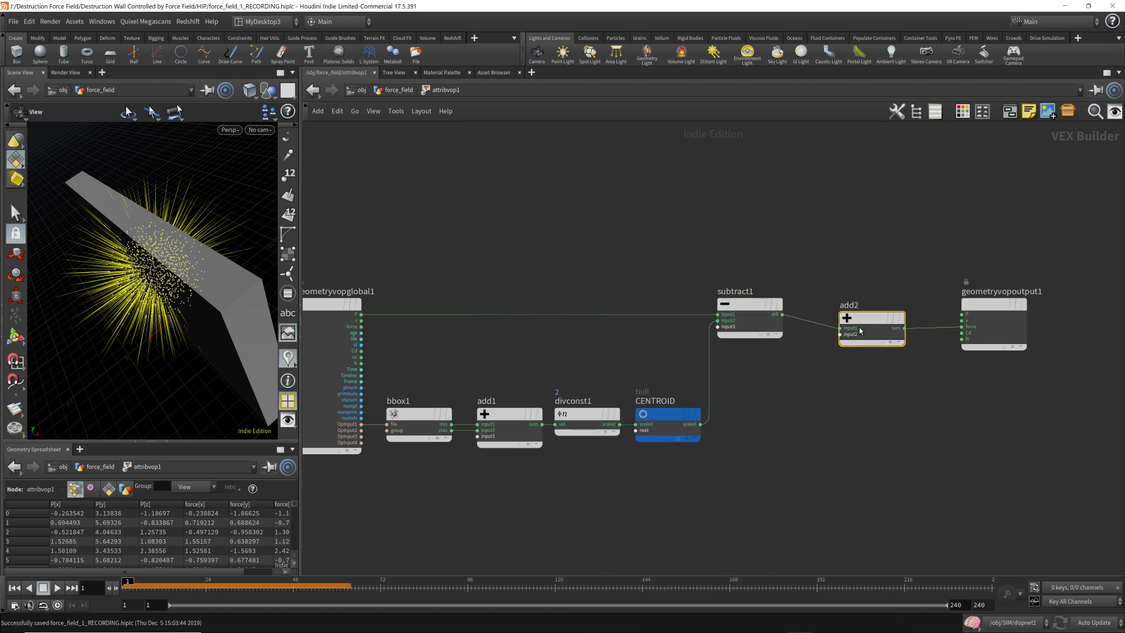
# Line the new Add node up with subtract1 and wire a new Constant node into its input2.
pyautogui.moveTo(858, 327); pyautogui.dragTo(668, 495)
pyautogui.press('Tab')
pyautogui.write('con')
pyautogui.press('Return')
pyautogui.press('Return')
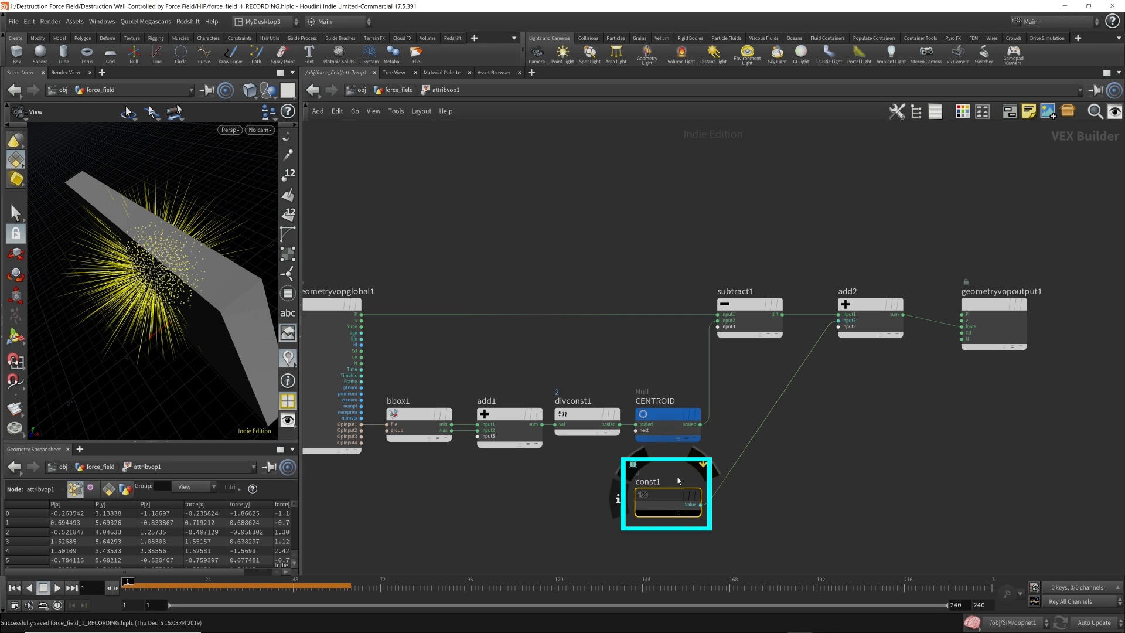
# Set the new constant's type to 3 Floats (vector) and rename the node DIRECTION.
pyautogui.press('p')
pyautogui.click(993, 150)
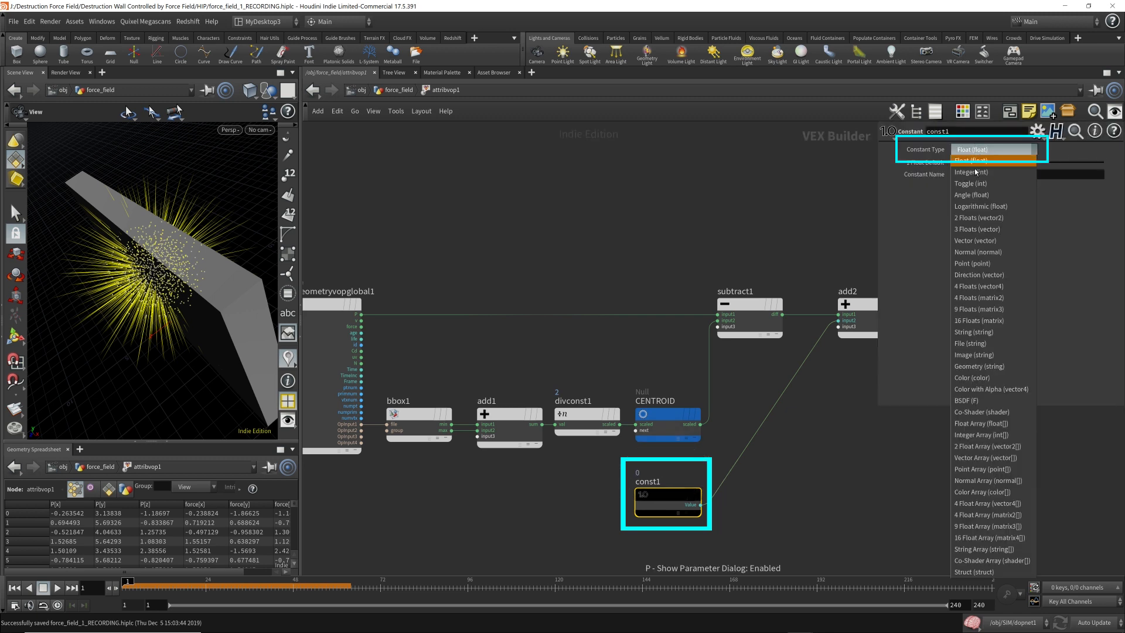
pyautogui.click(975, 229)
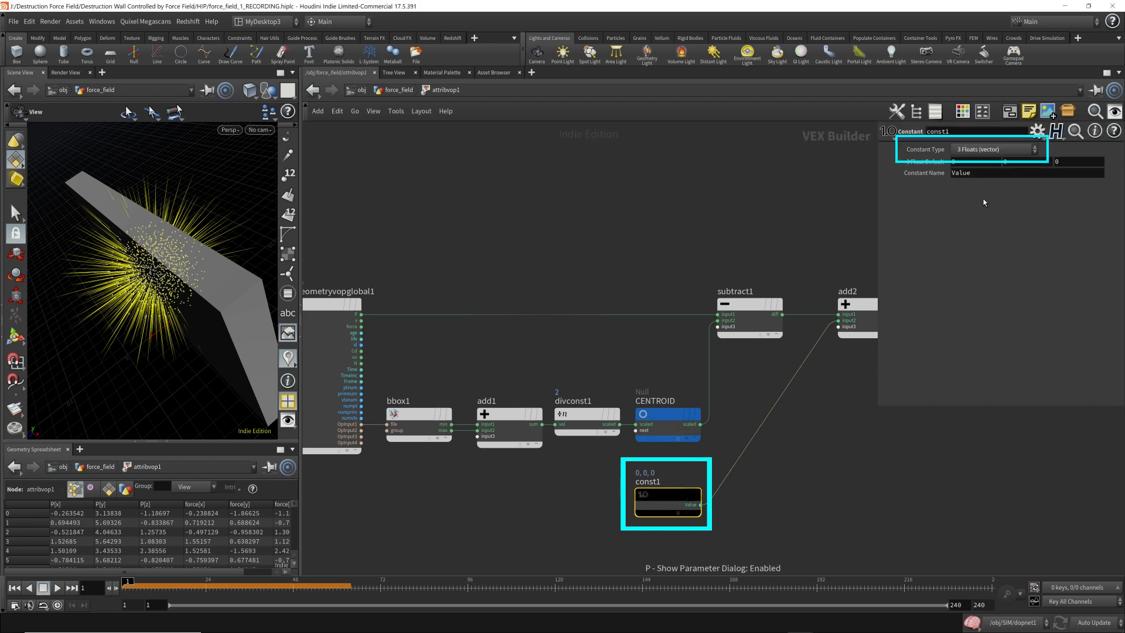
pyautogui.click(655, 481)
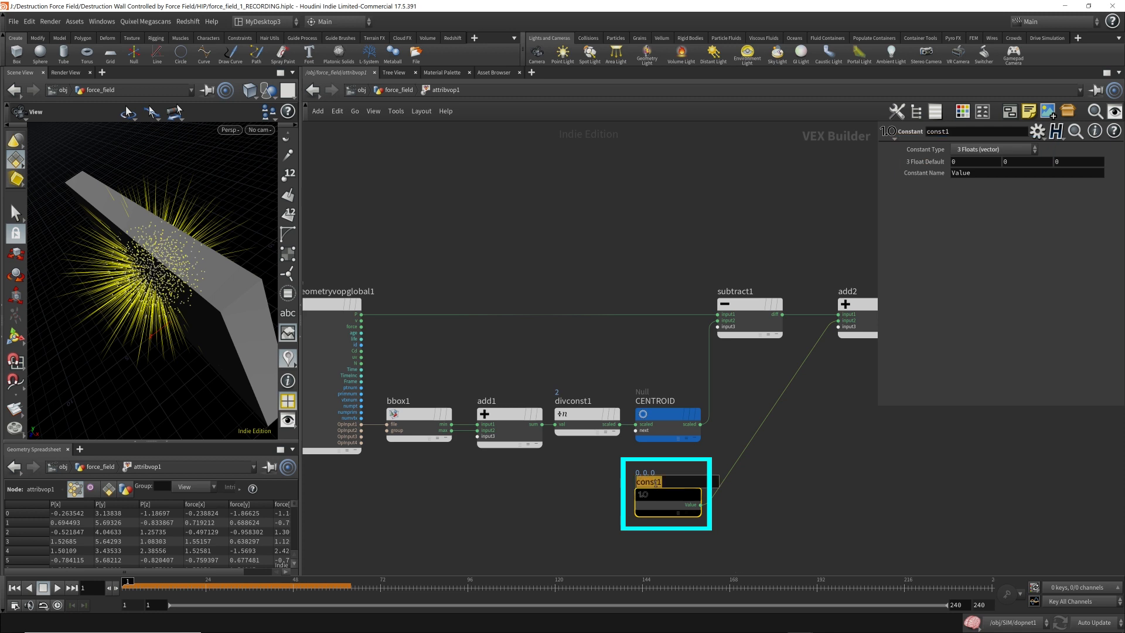
pyautogui.write('DIRECTION')
pyautogui.press('Return')
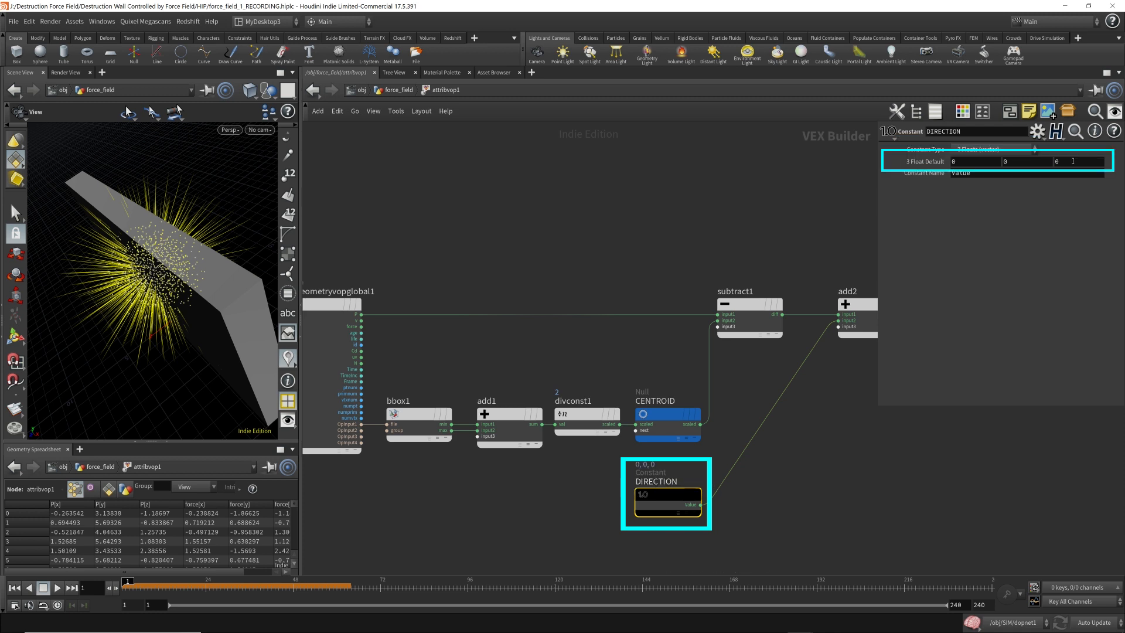
# Set the DIRECTION constant's third default component to 9, check the force vectors around the wall, and color the node blue.
pyautogui.moveTo(1073, 161); pyautogui.dragTo(1119, 144, button='middle')
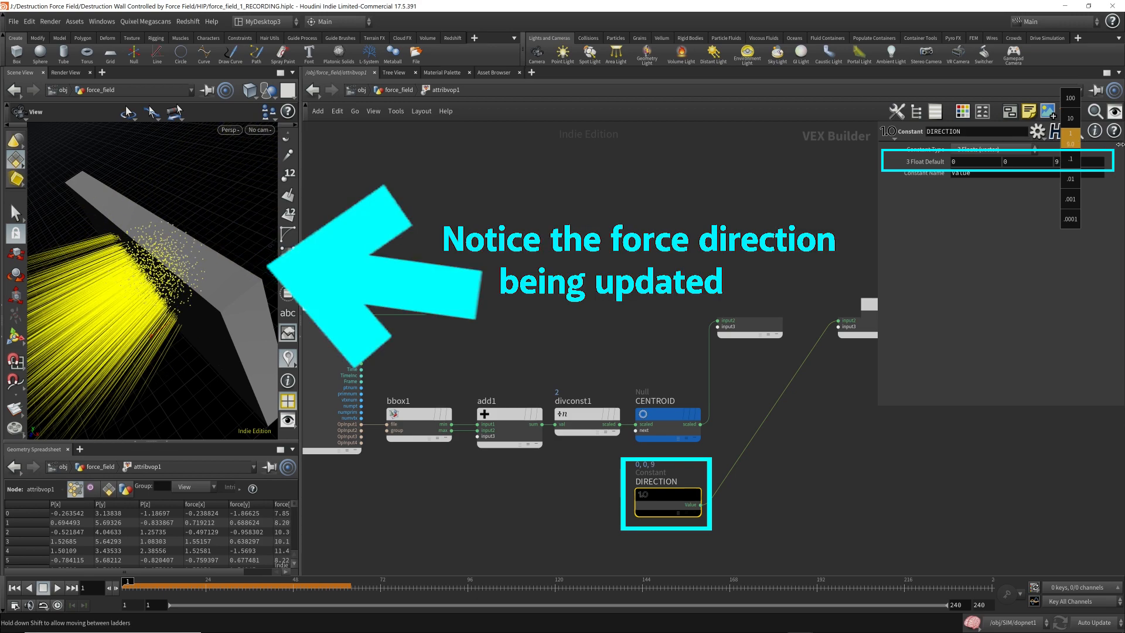
pyautogui.moveTo(231, 335); pyautogui.dragTo(242, 311)
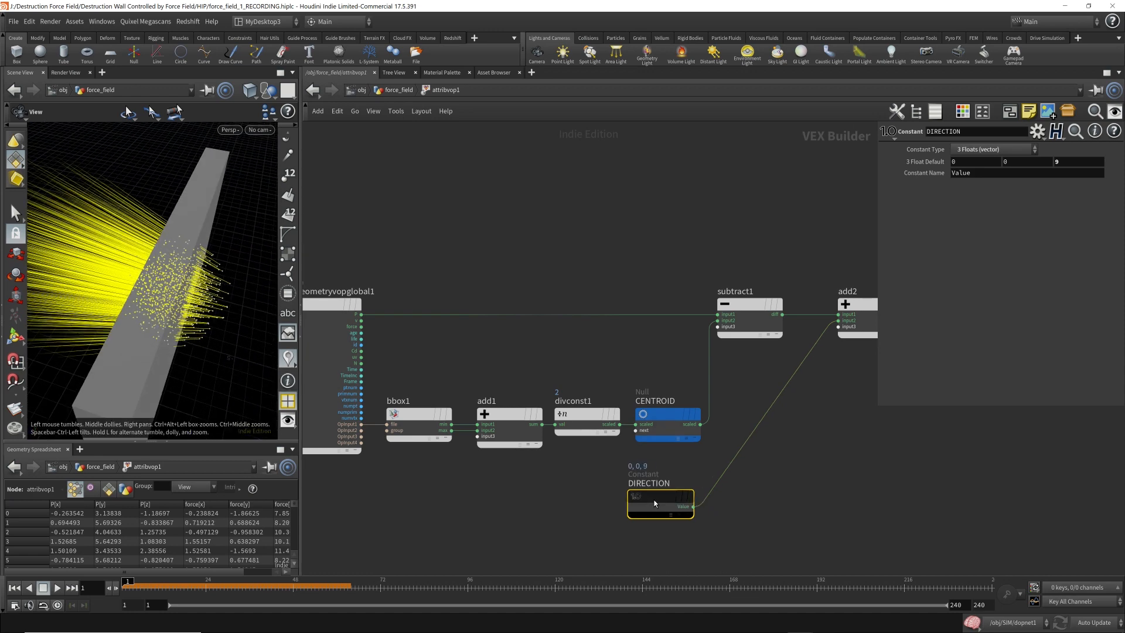
pyautogui.press('c')
pyautogui.click(1086, 558)
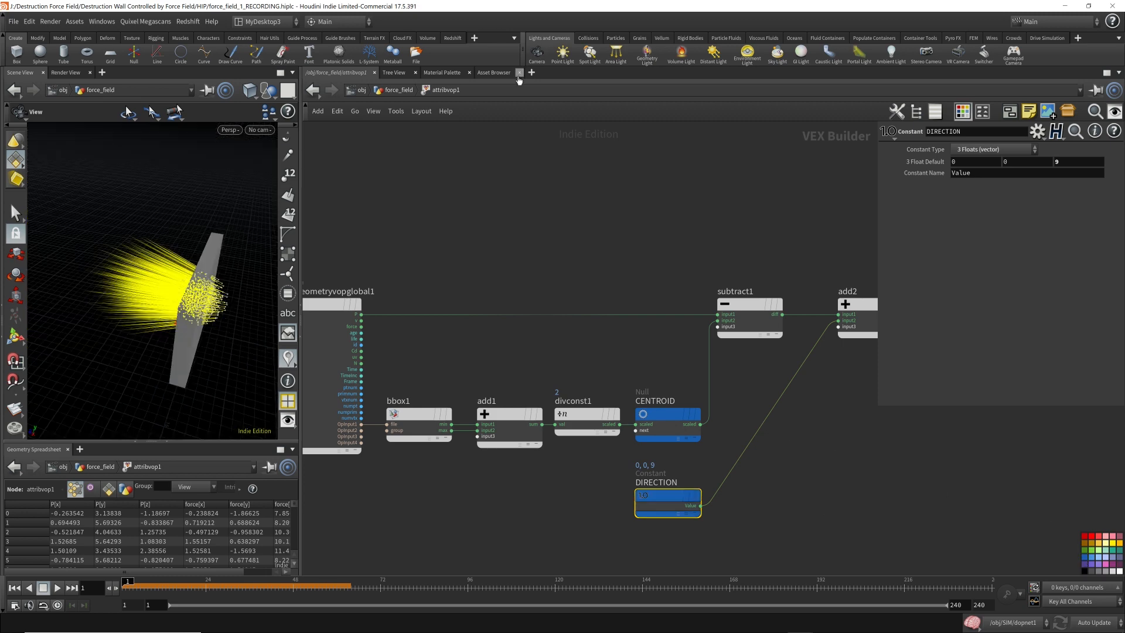
# Open dopnet1 inside the SIM object, play the simulation to examine the directed force, and rewind to the first frame.
pyautogui.click(351, 93)
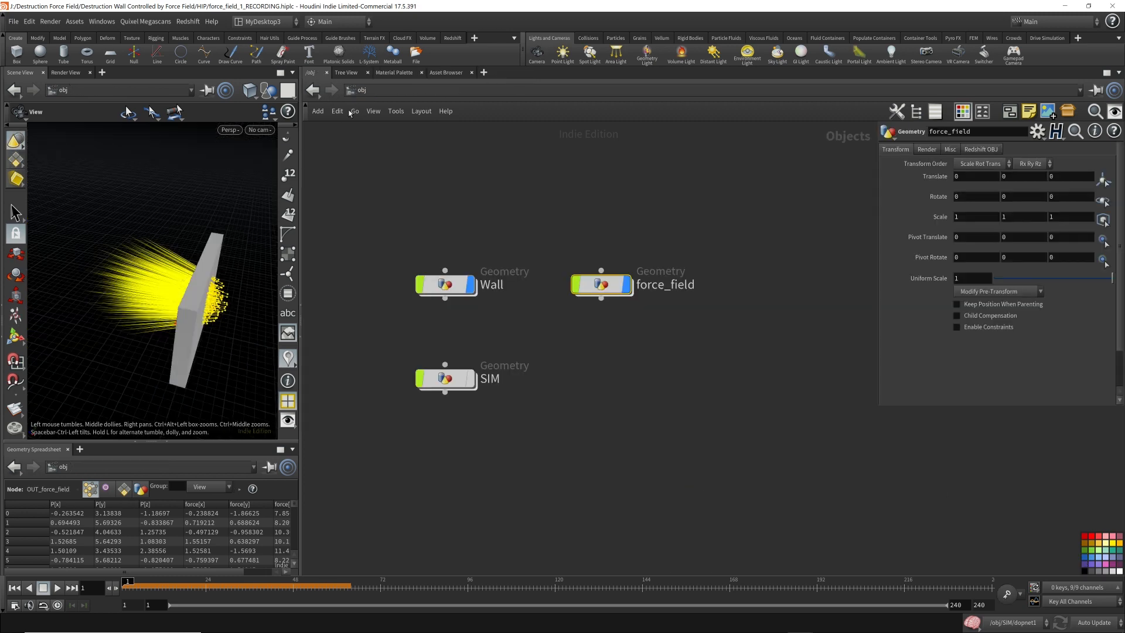
pyautogui.doubleClick(451, 386)
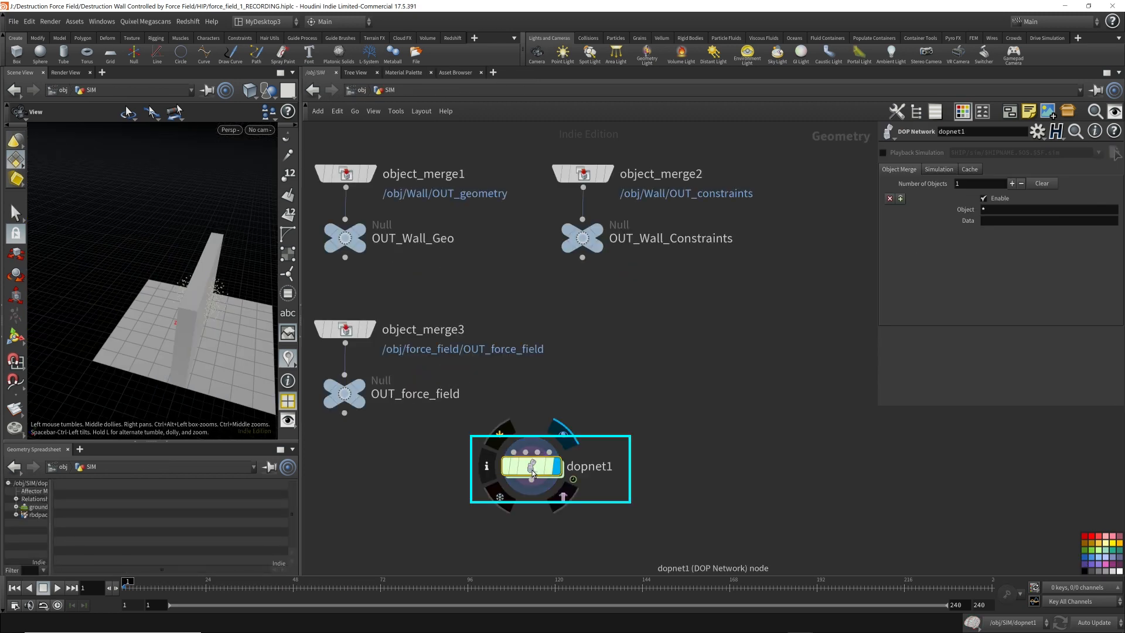
pyautogui.doubleClick(545, 460)
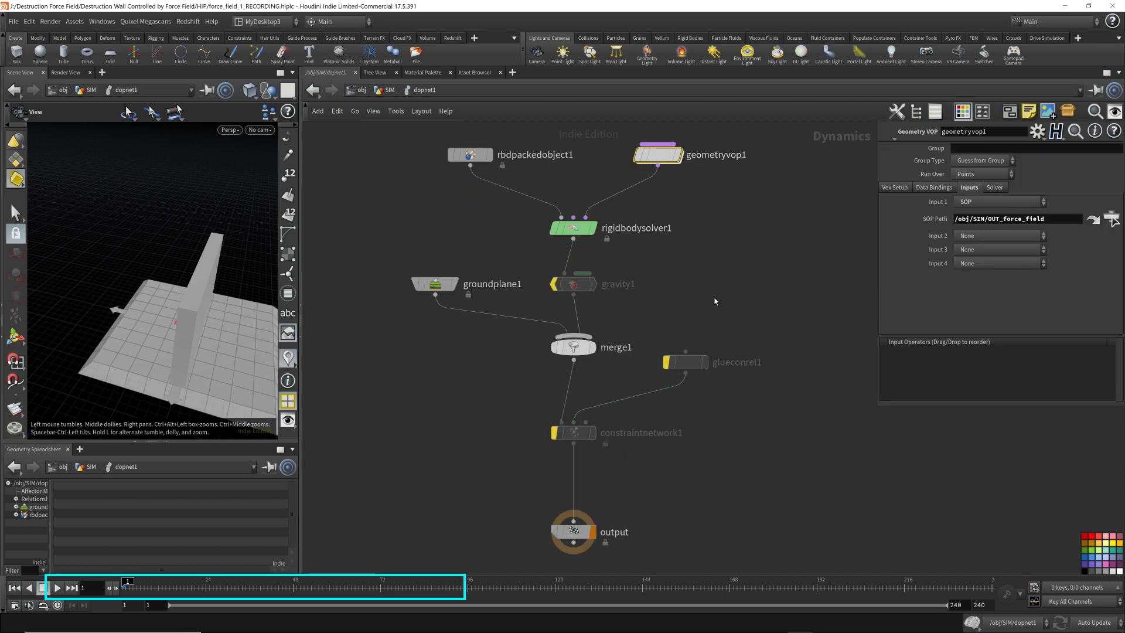
pyautogui.press('Up')
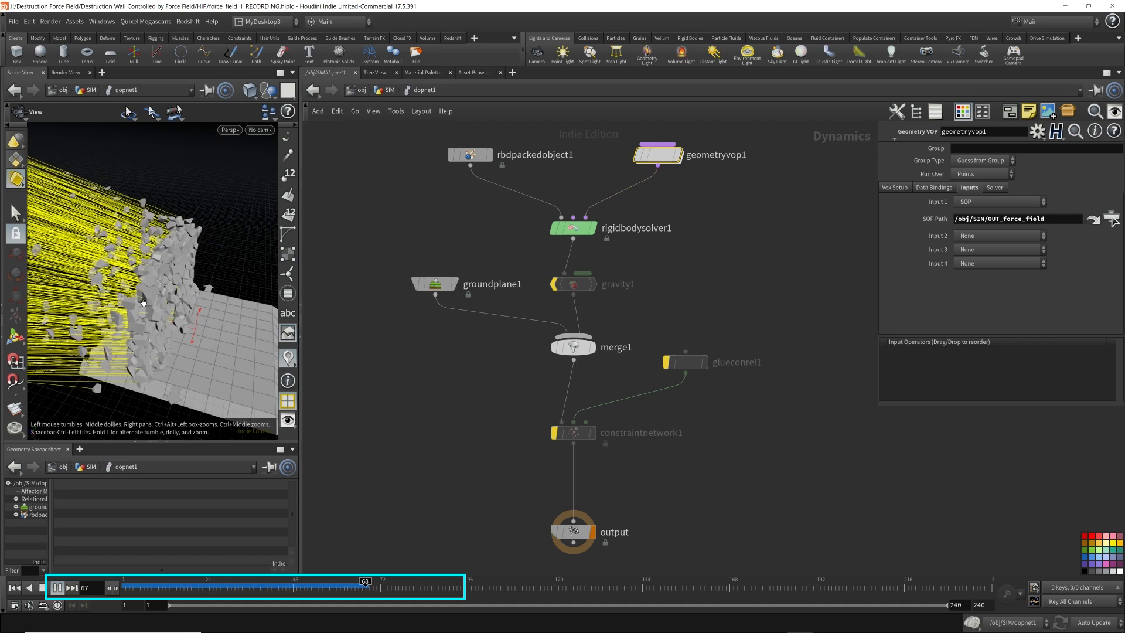
pyautogui.moveTo(238, 355); pyautogui.dragTo(208, 313)
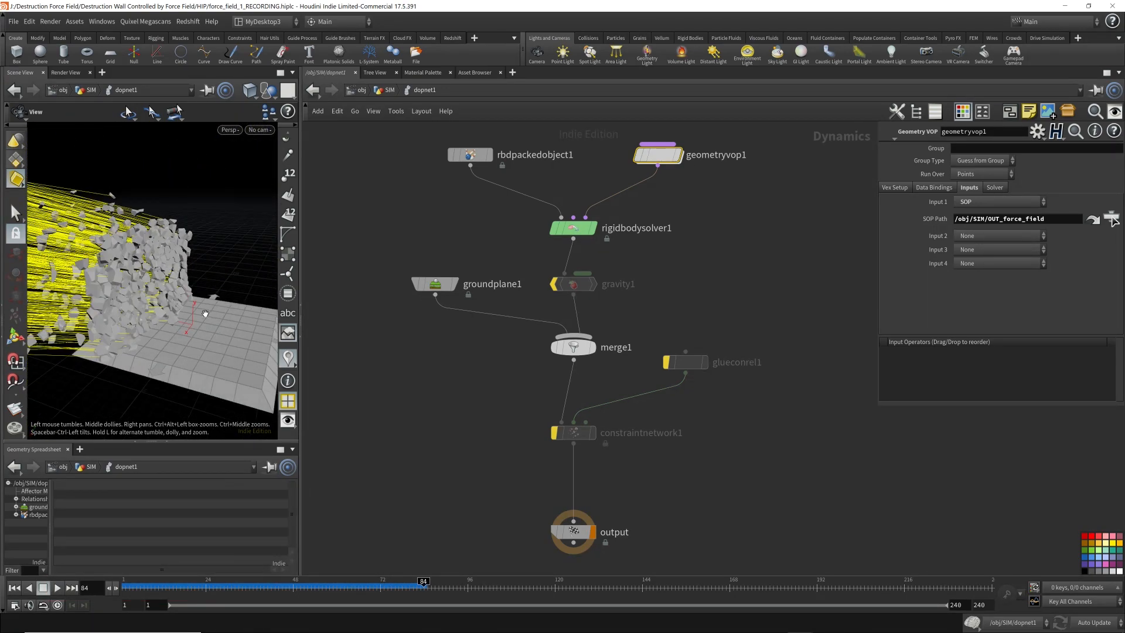
pyautogui.hotkey('ctrl', 'Up')
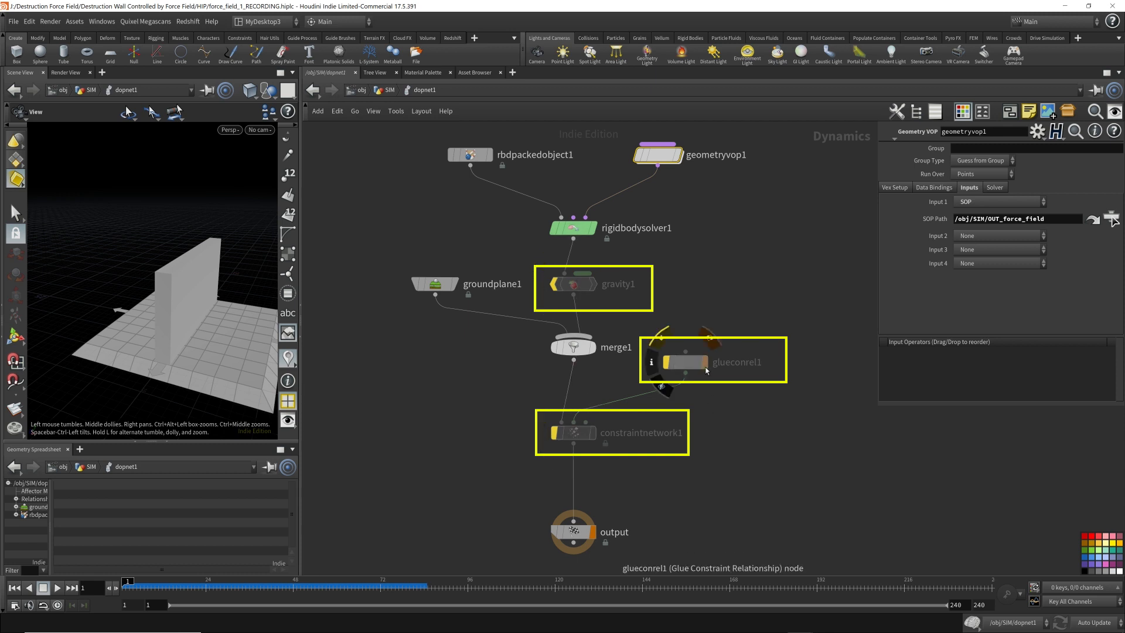
# Turn off the bypass on gravity1, play the simulation, and rewind to the first frame.
pyautogui.click(567, 287)
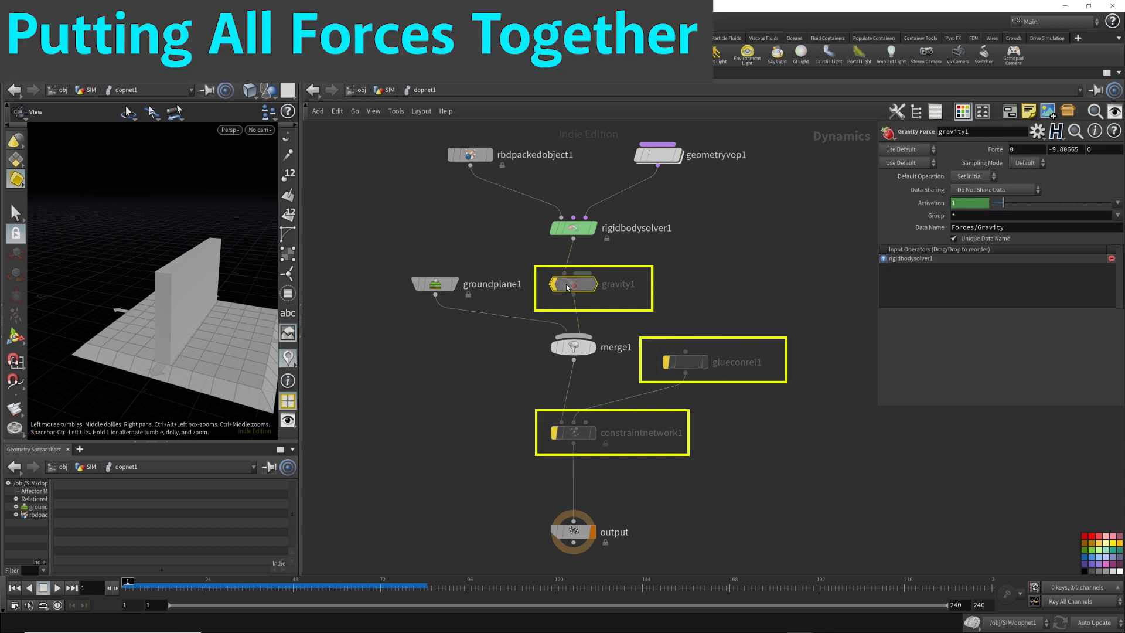
pyautogui.click(548, 258)
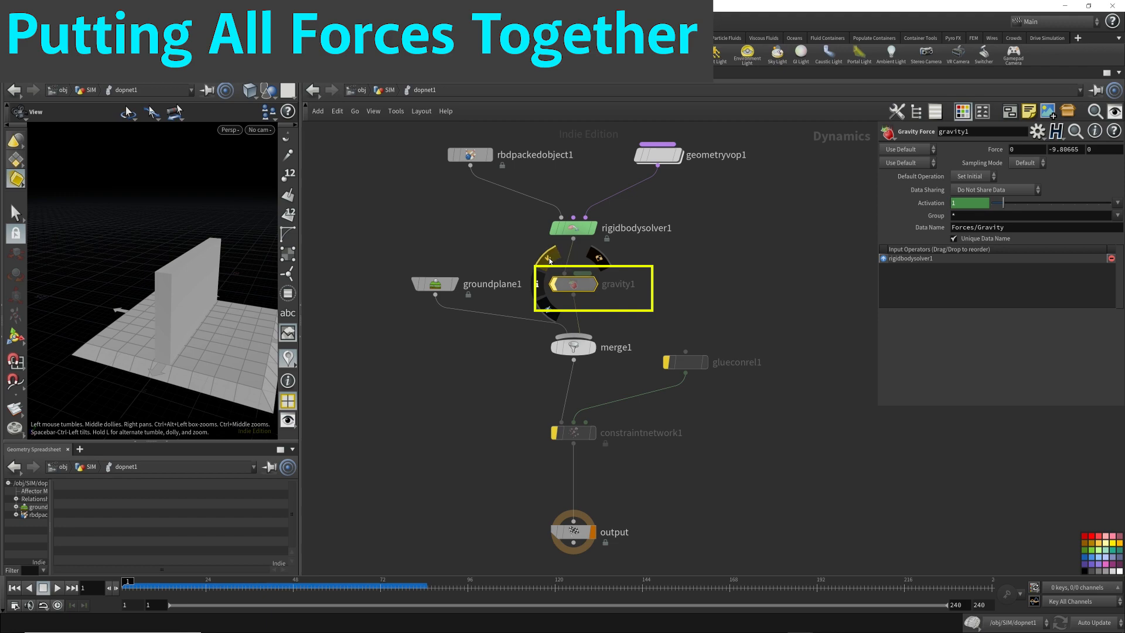
pyautogui.press('Up')
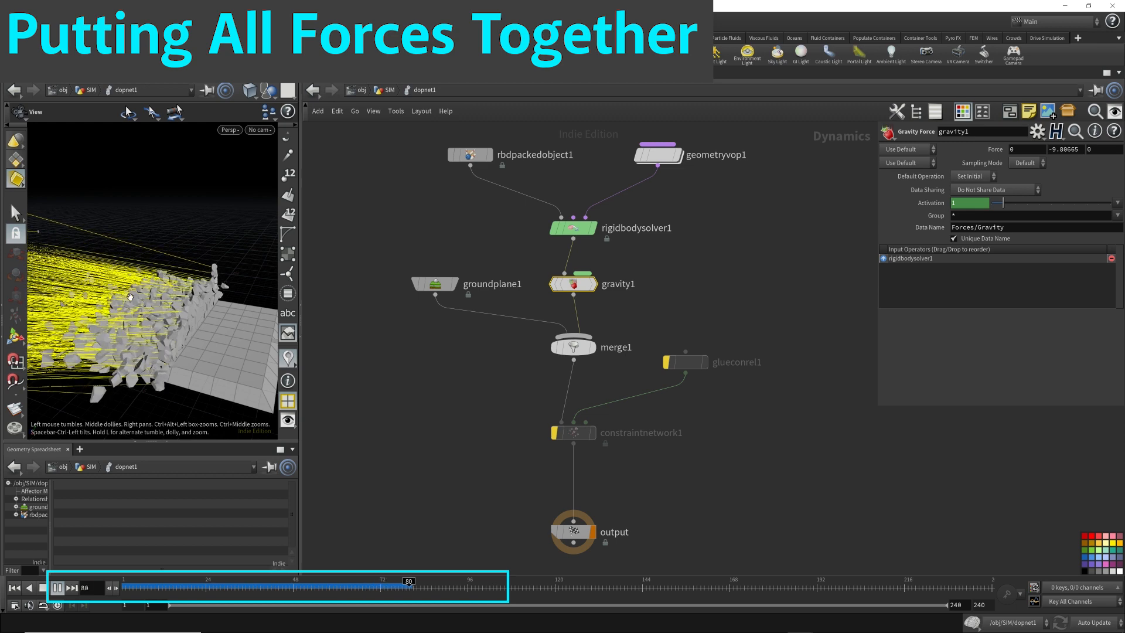
pyautogui.hotkey('ctrl', 'Up')
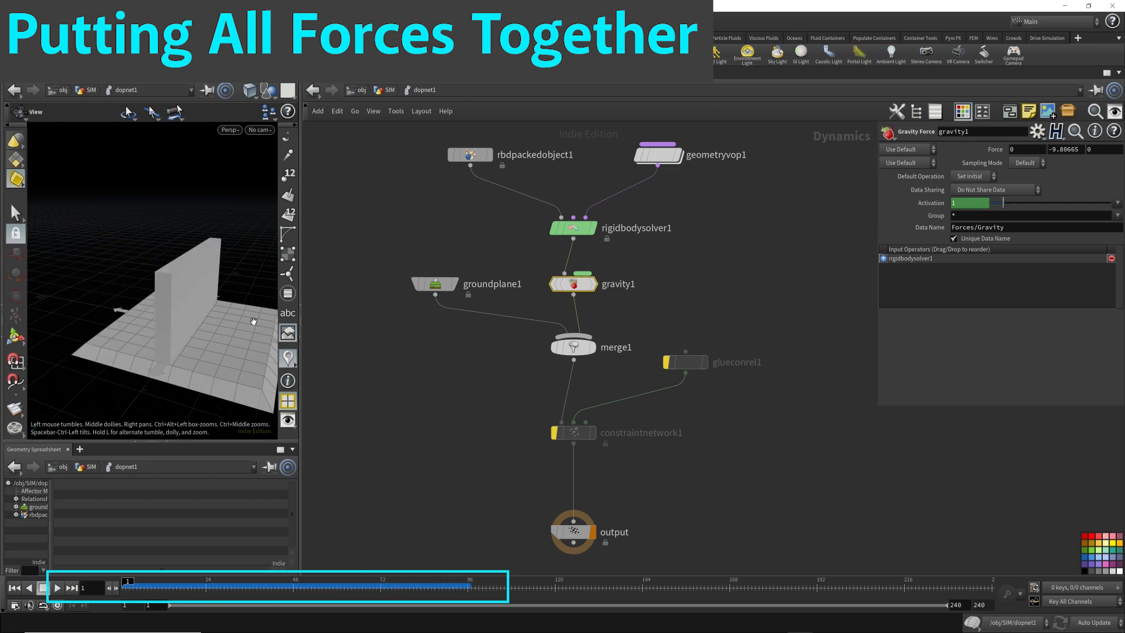
# Turn off the bypass on constraintnetwork1 and glueconrel1 together, play the simulation, and rewind to the first frame.
pyautogui.click(579, 434)
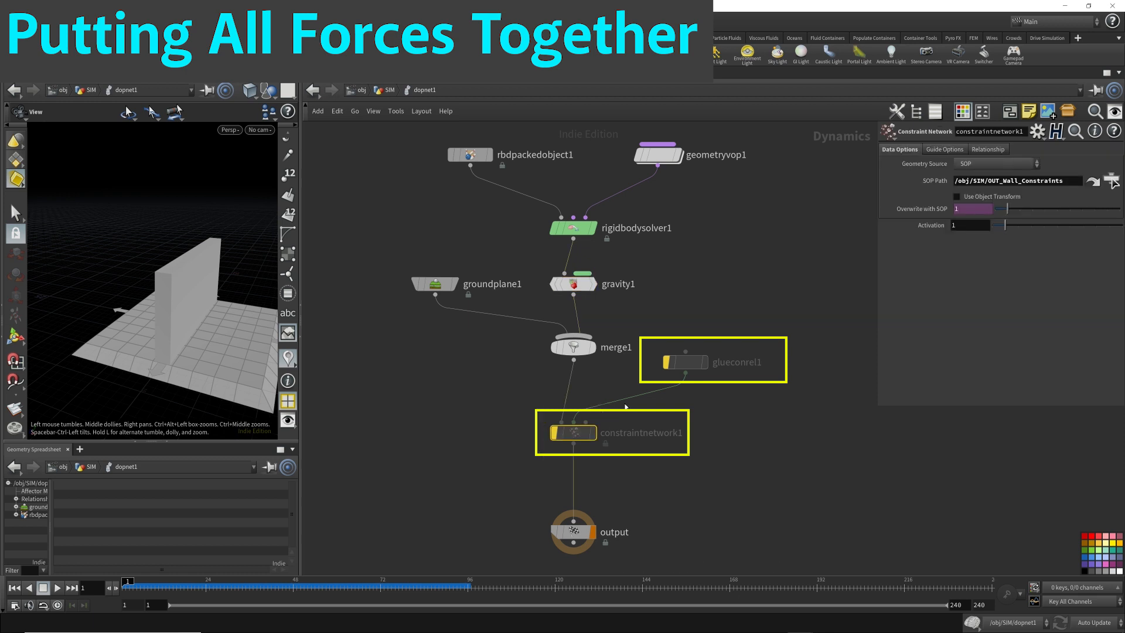
pyautogui.keyDown('shift'); pyautogui.click(671, 366); pyautogui.keyUp('shift')
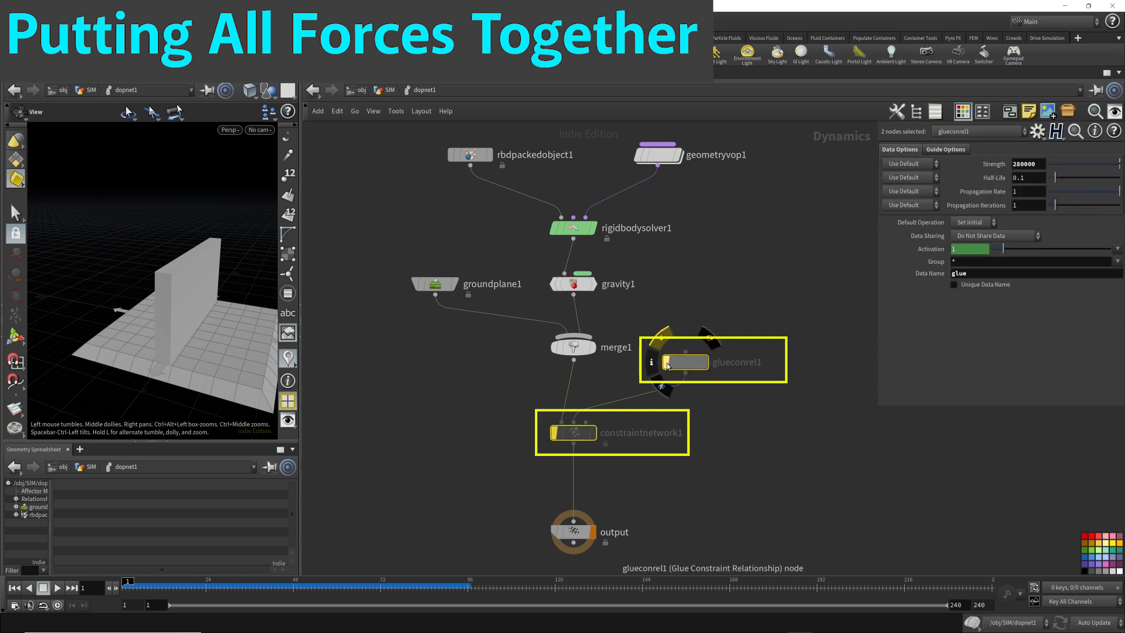
pyautogui.click(667, 363)
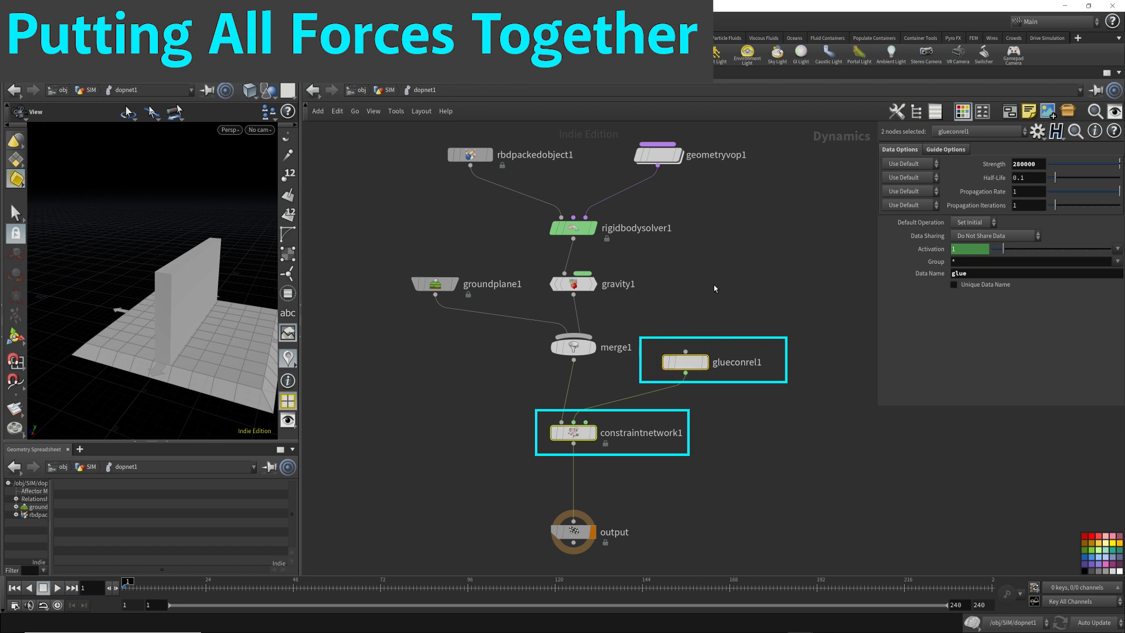
pyautogui.press('Up')
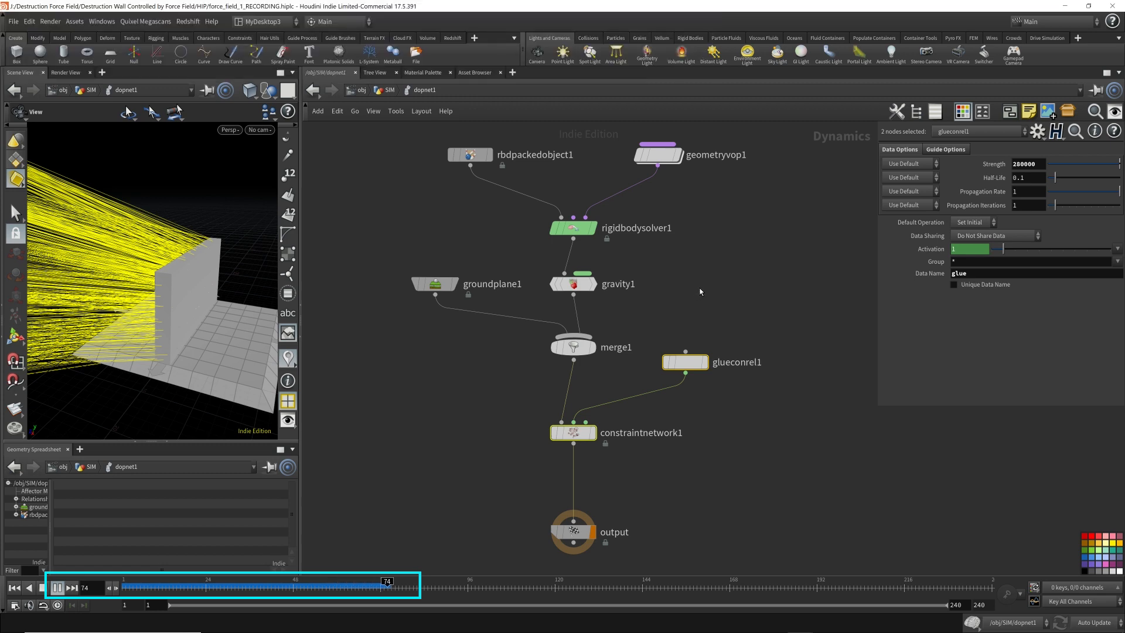
pyautogui.press('Up')
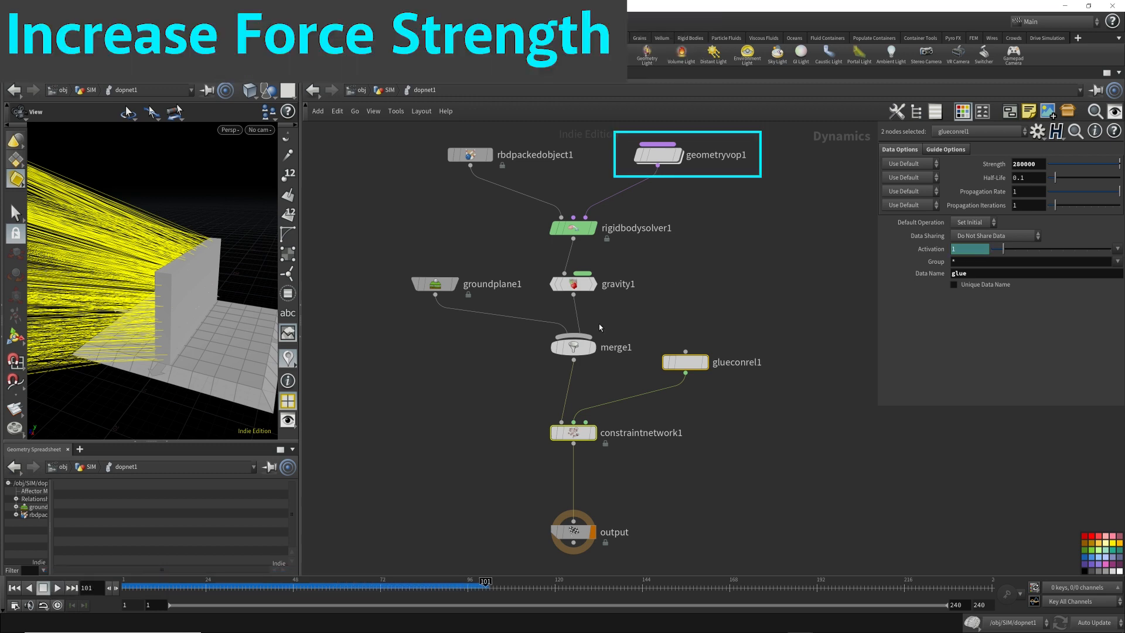
pyautogui.hotkey('ctrl', 'Up')
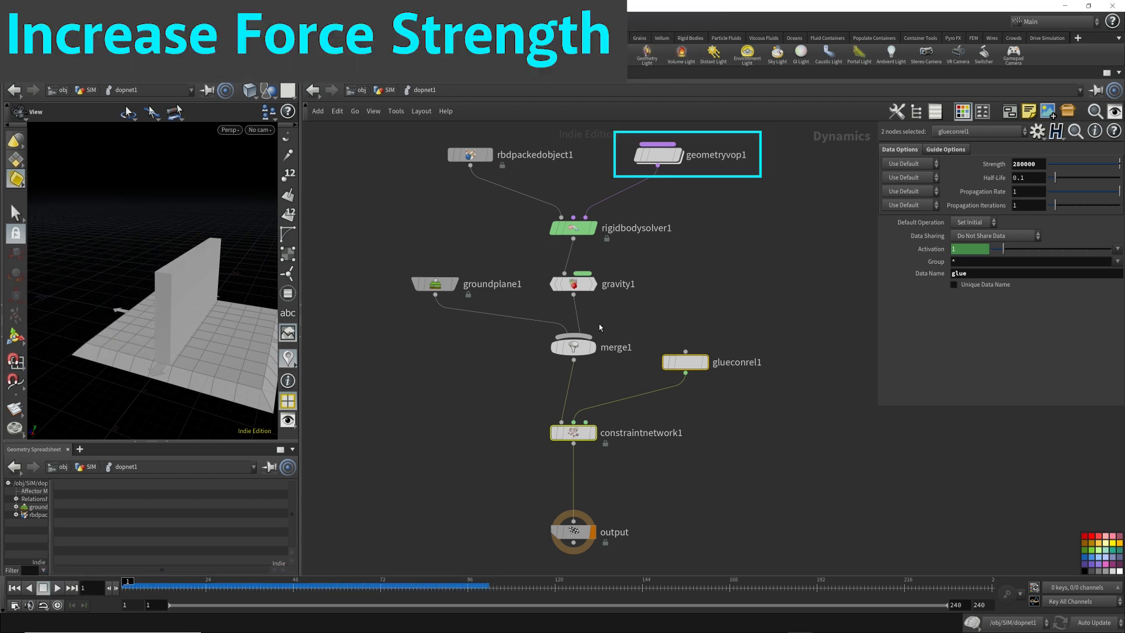
# Inside geometryvop1, set the strength constant to 10000 and play the simulation.
pyautogui.click(662, 156)
pyautogui.doubleClick(662, 155)
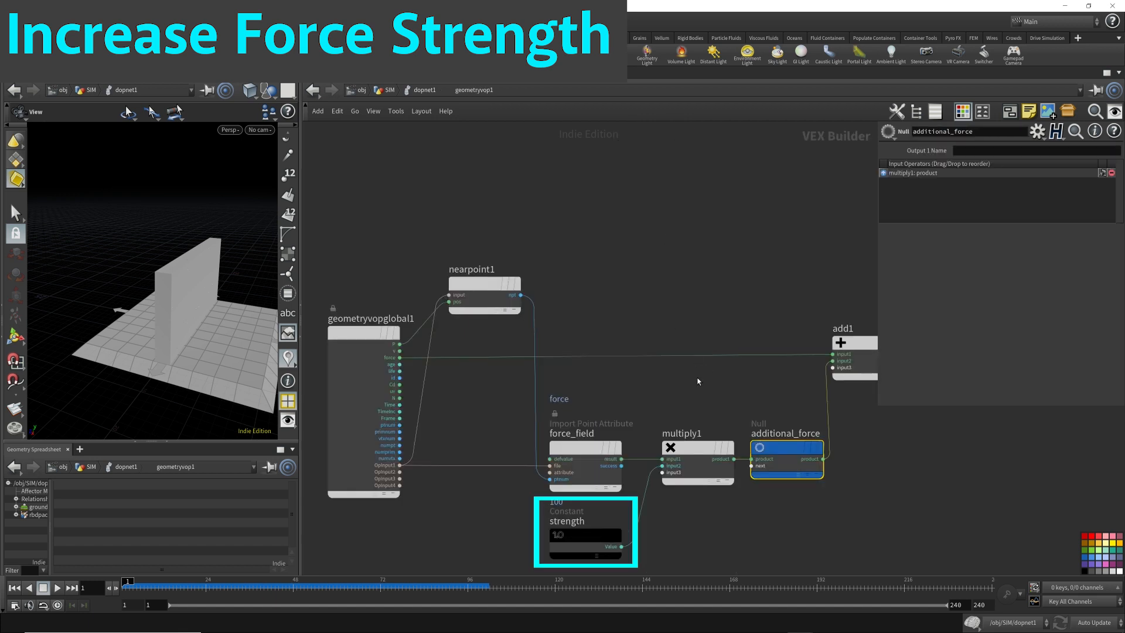
pyautogui.click(585, 536)
pyautogui.click(970, 164)
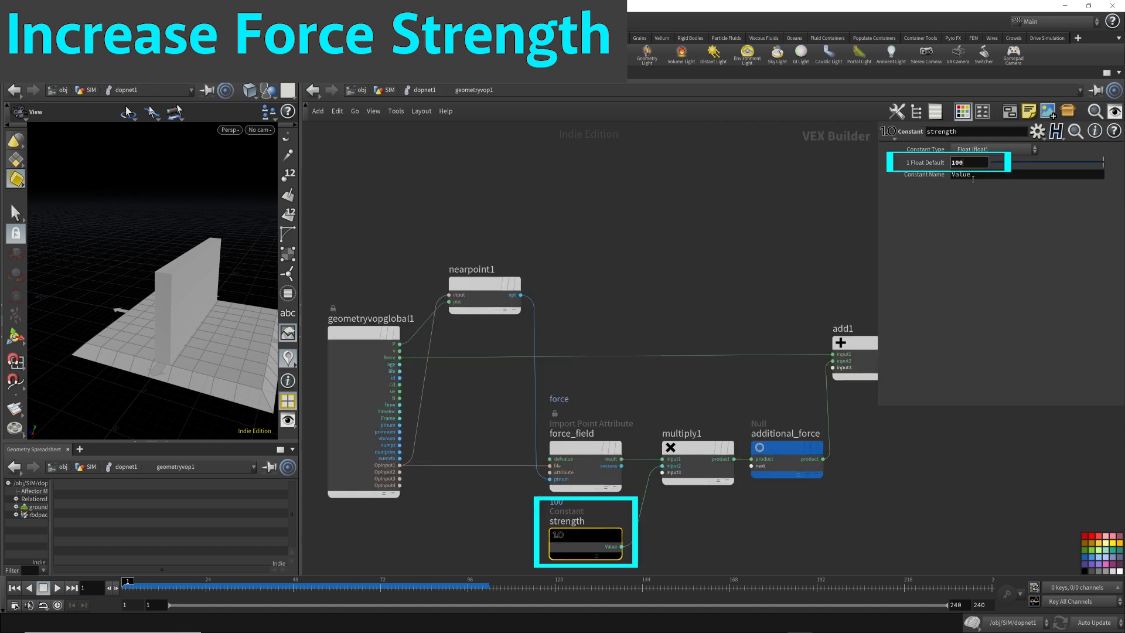
pyautogui.write('000')
pyautogui.press('Return')
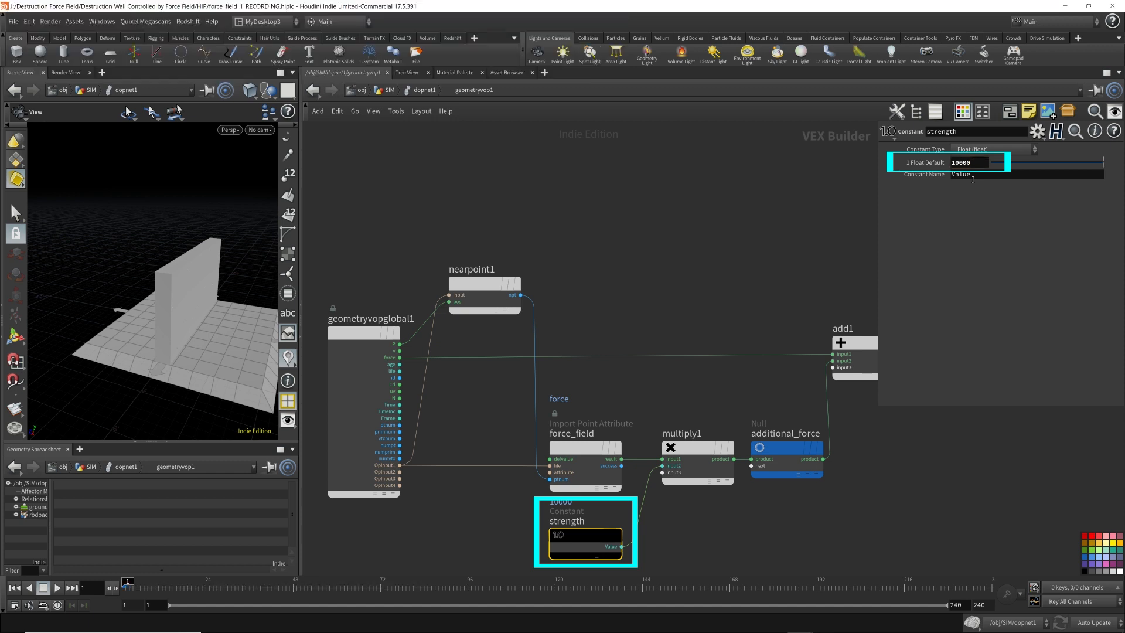
pyautogui.press('Up')
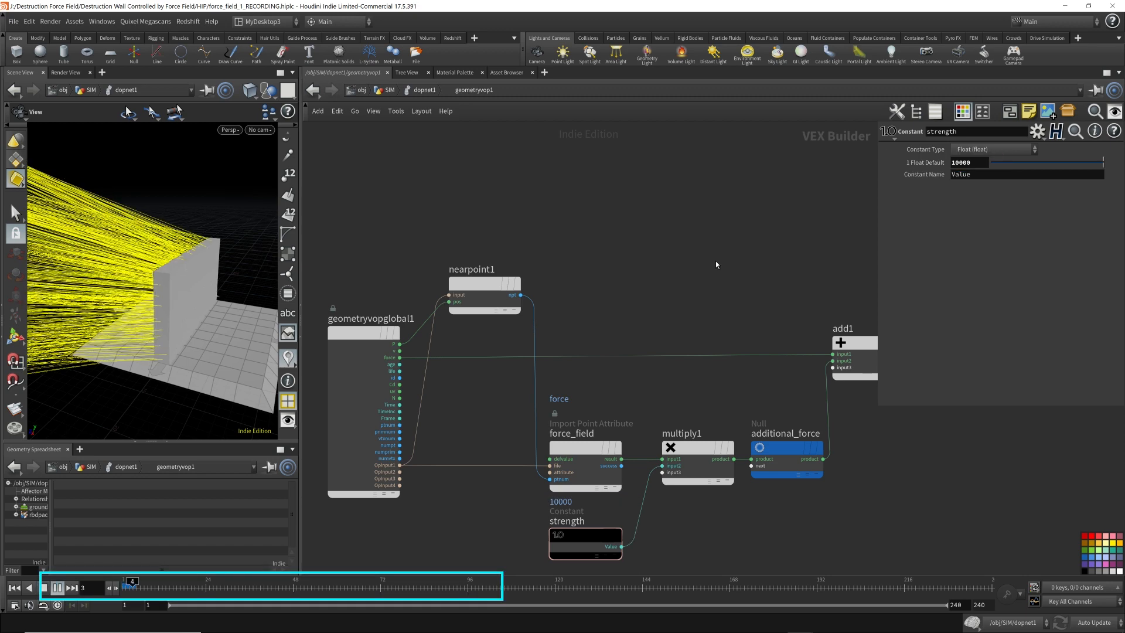
pyautogui.press('Up')
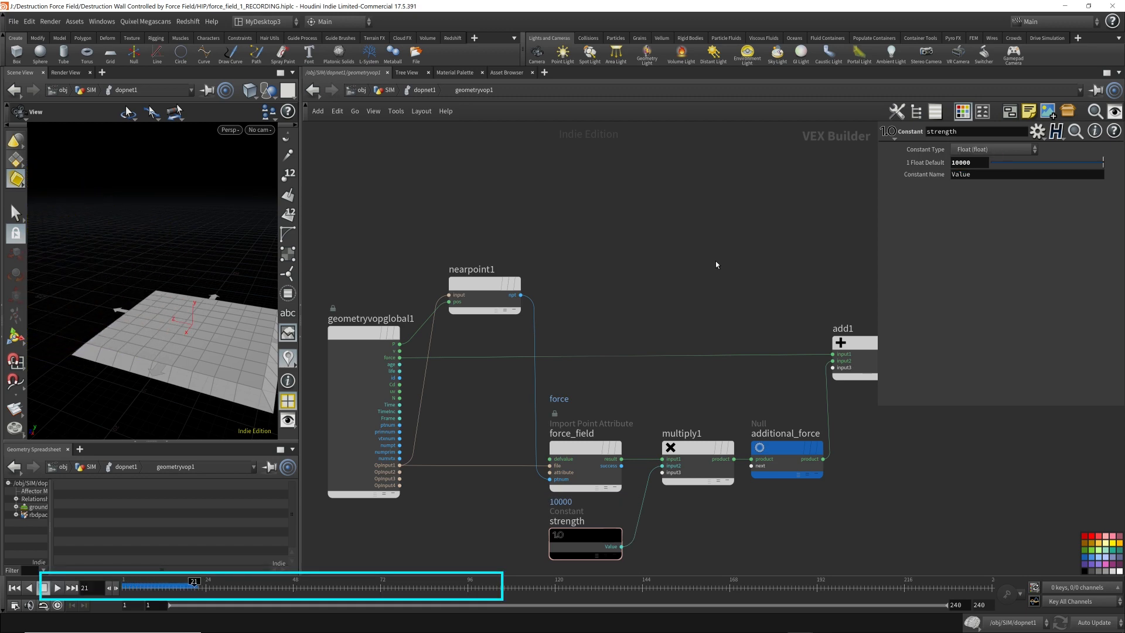
# Return to dopnet1 and examine the wall and its force vectors in wireframe at early frames, starting from frame 10.
pyautogui.click(420, 91)
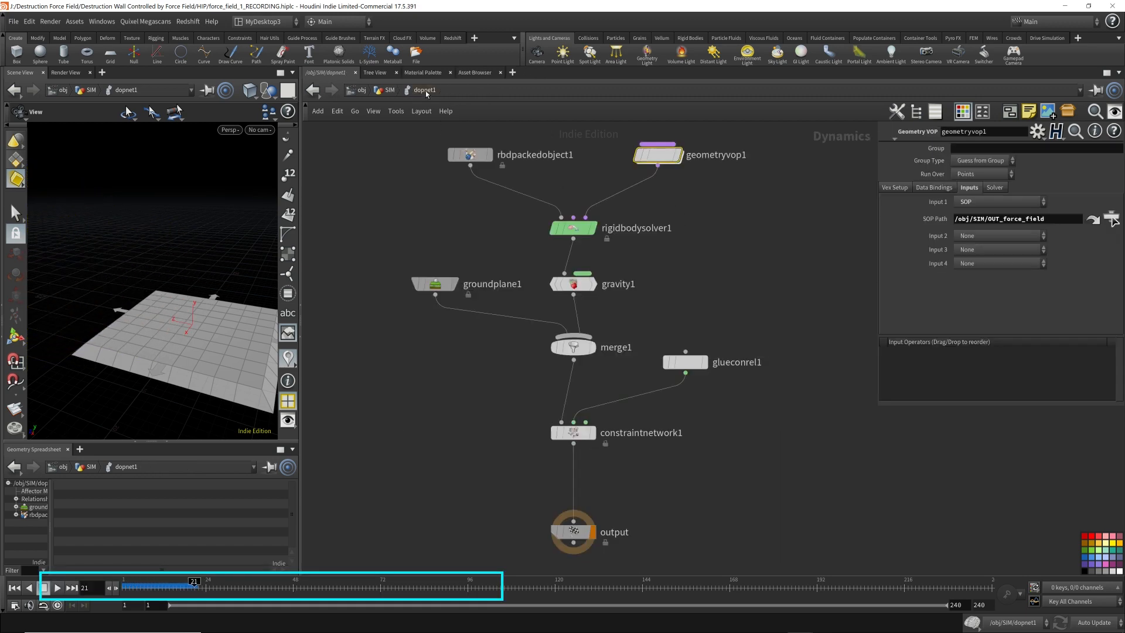
pyautogui.click(154, 583)
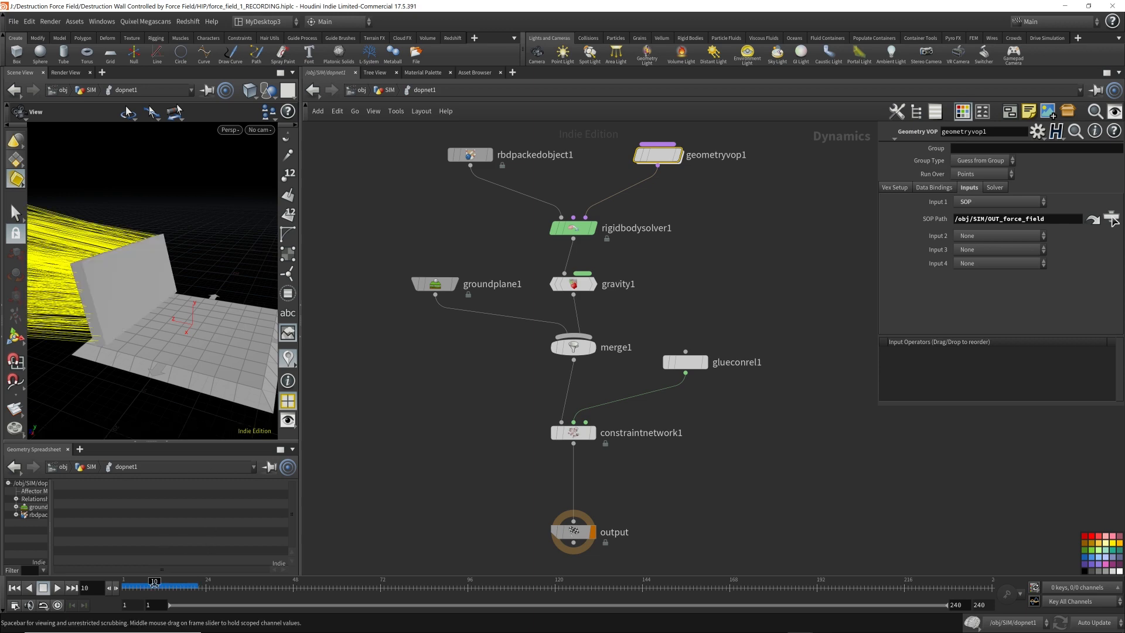
pyautogui.hotkey('shift', 'w')
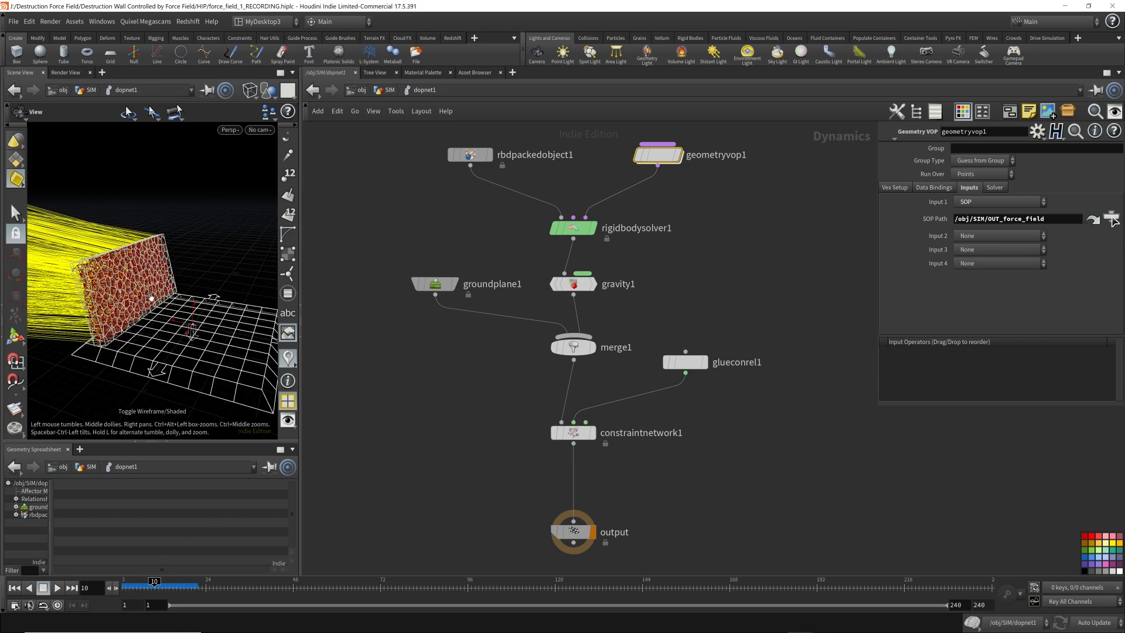
pyautogui.scroll(4, 150, 281)
pyautogui.moveTo(153, 584)
pyautogui.mouseDown()
pyautogui.moveTo(129, 584)
pyautogui.moveTo(163, 584)
pyautogui.moveTo(151, 591)
pyautogui.mouseUp()
pyautogui.moveTo(236, 332); pyautogui.dragTo(202, 334)
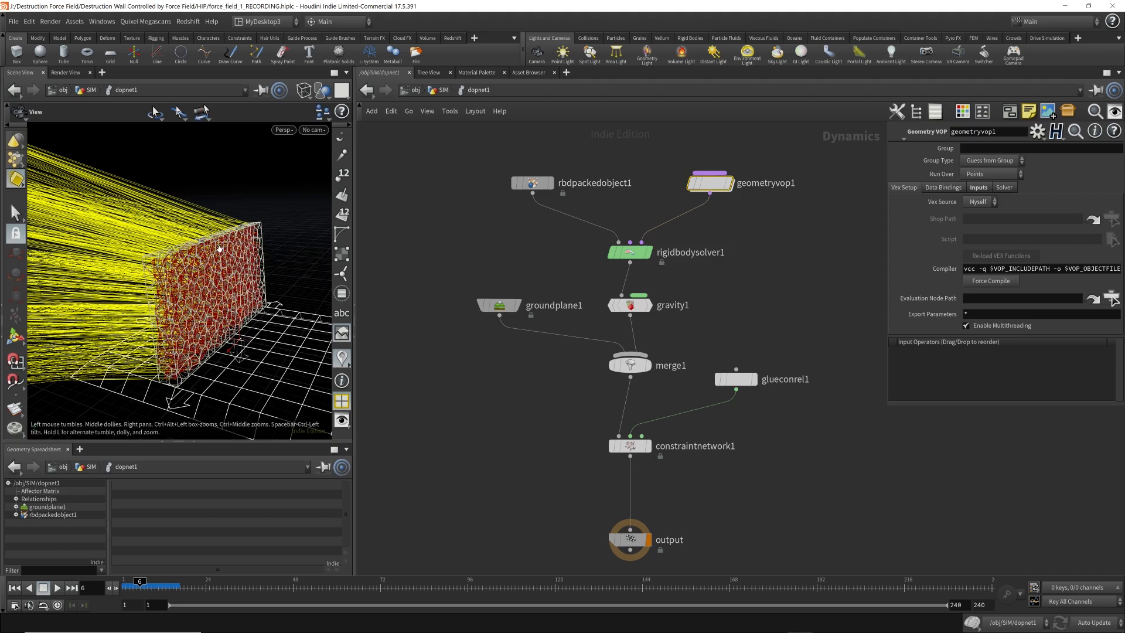
pyautogui.moveTo(251, 254)
pyautogui.mouseDown()
pyautogui.moveTo(318, 260)
pyautogui.moveTo(258, 249)
pyautogui.moveTo(232, 263)
pyautogui.moveTo(261, 246)
pyautogui.moveTo(237, 268)
pyautogui.mouseUp()
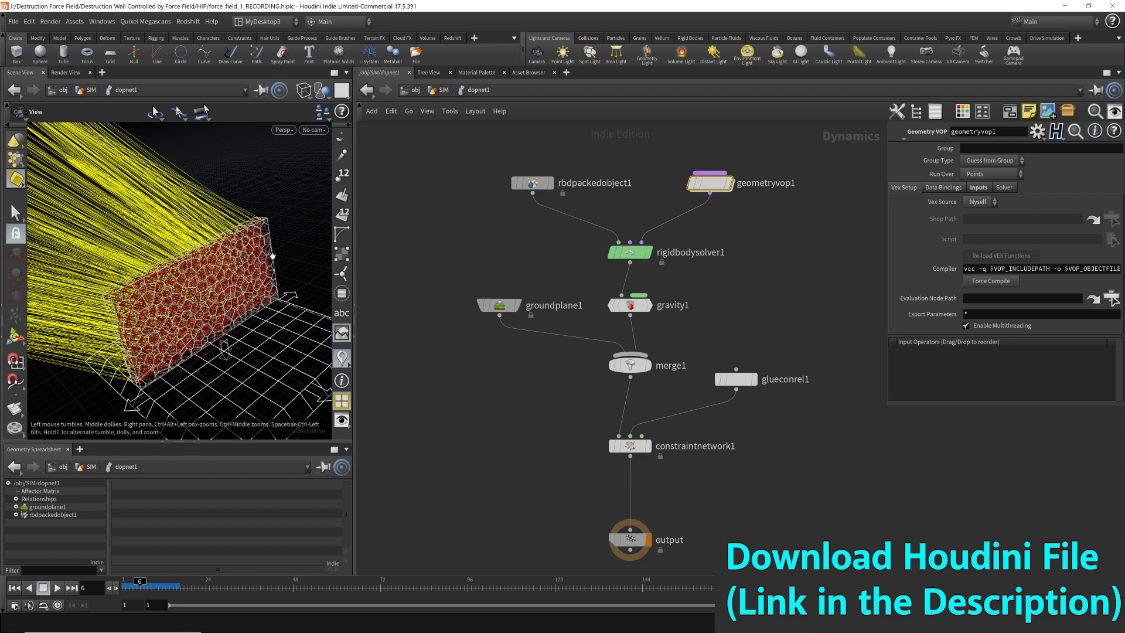
pyautogui.moveTo(260, 294); pyautogui.dragTo(199, 301)
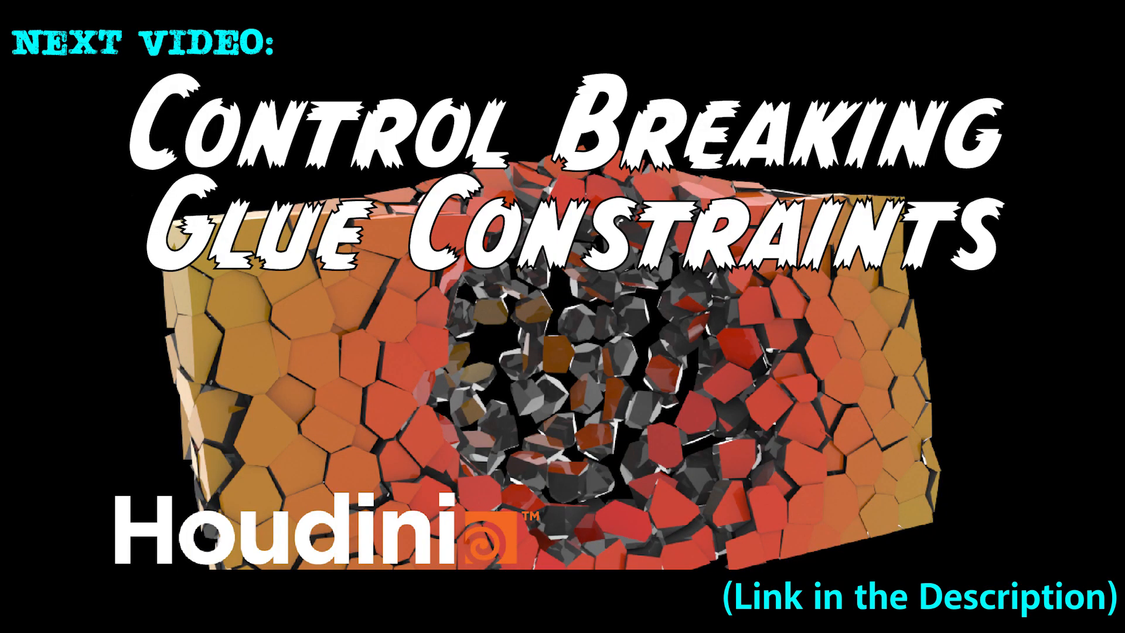